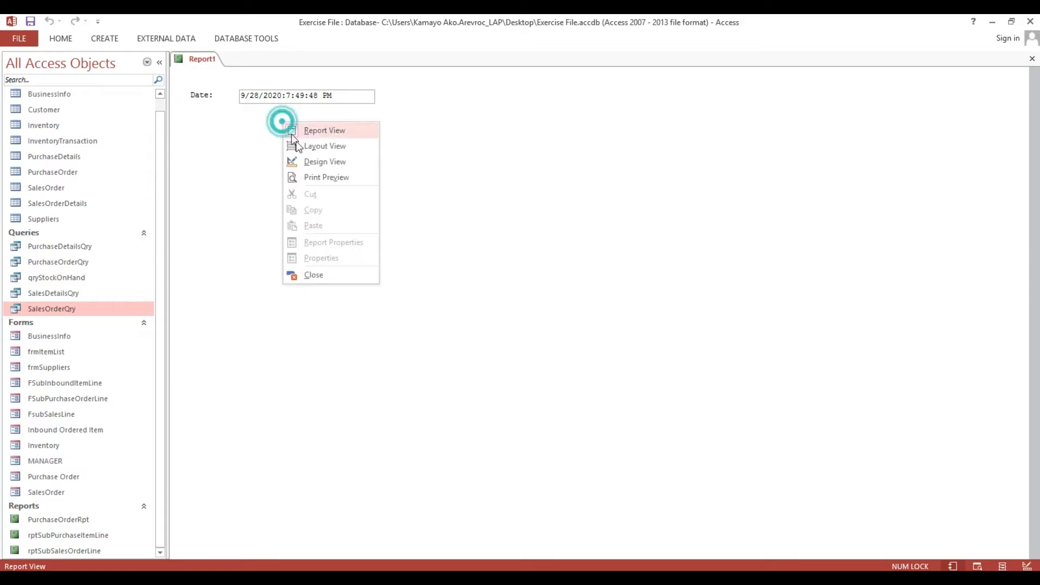
Step: In Design View, set the border style of the date and time text box in the page header to Transparent
left_click(309, 159)
left_click(262, 122)
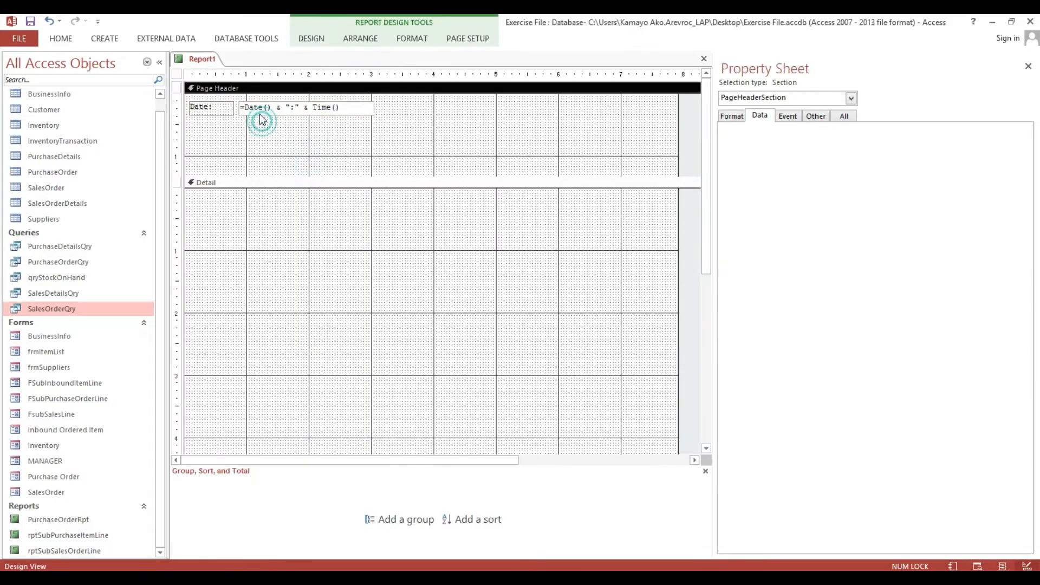
left_click_drag(232, 126, 272, 109)
left_click(303, 107)
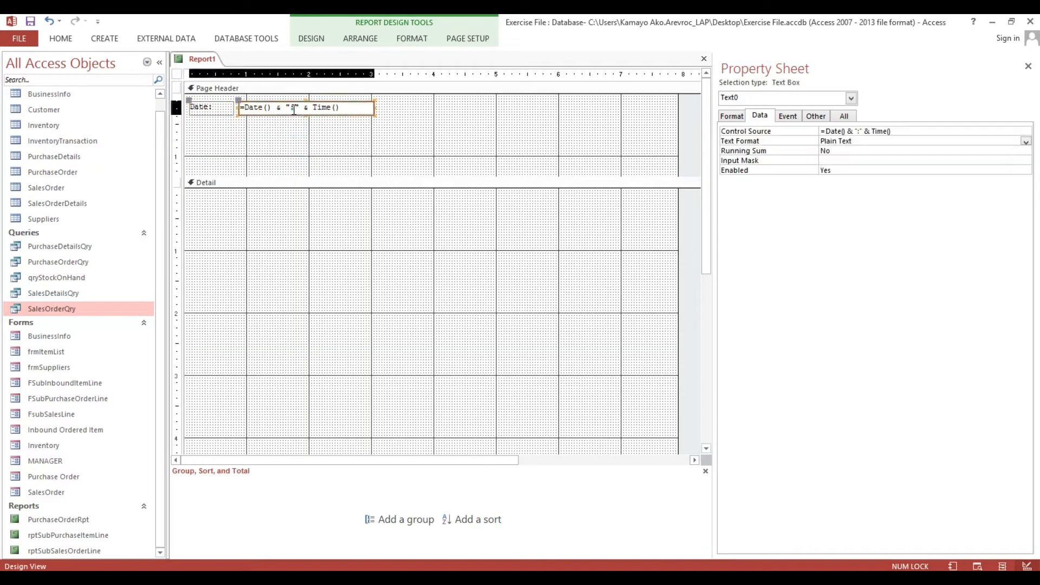
left_click(732, 116)
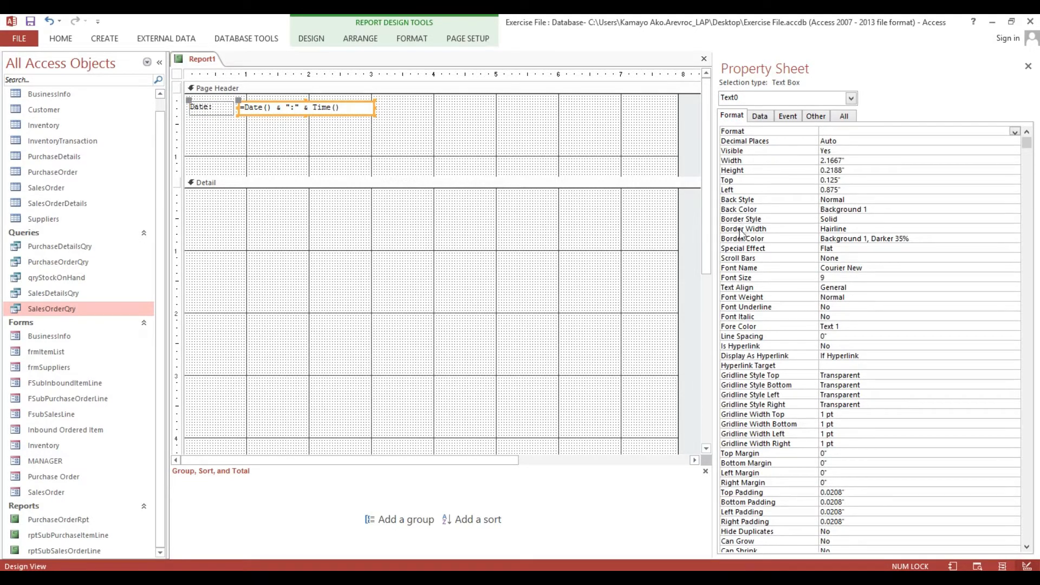
double_click(849, 218)
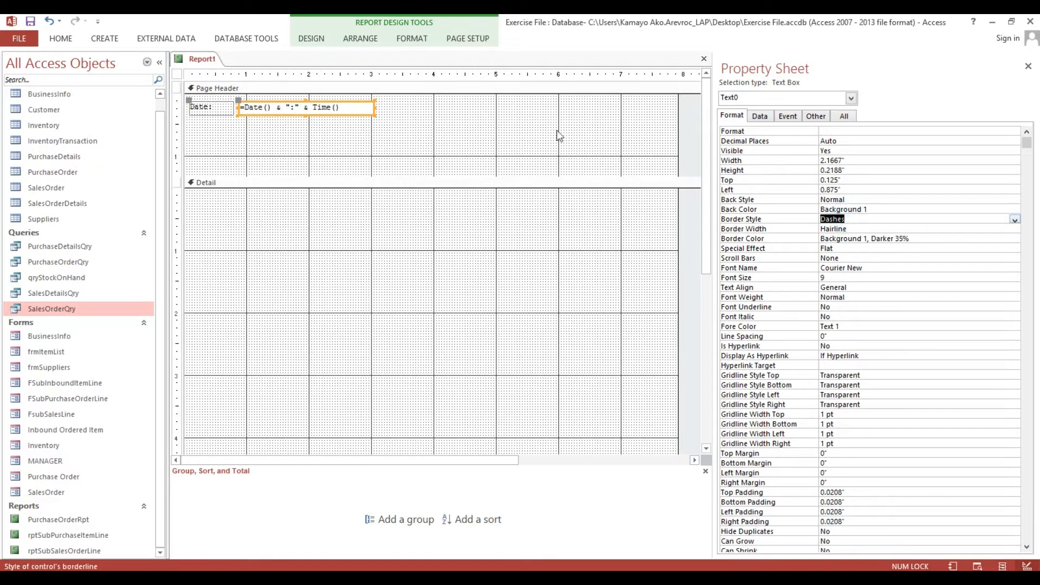
left_click(1014, 218)
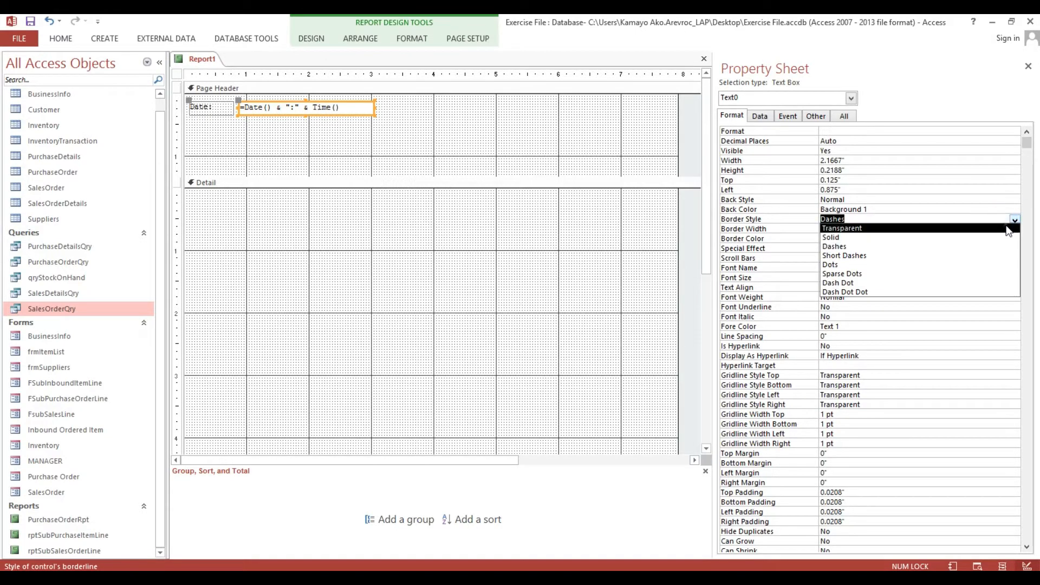
left_click(1006, 228)
Step: Check the borderless date and time text box in Report View and return to Design View
left_click(63, 43)
left_click(19, 60)
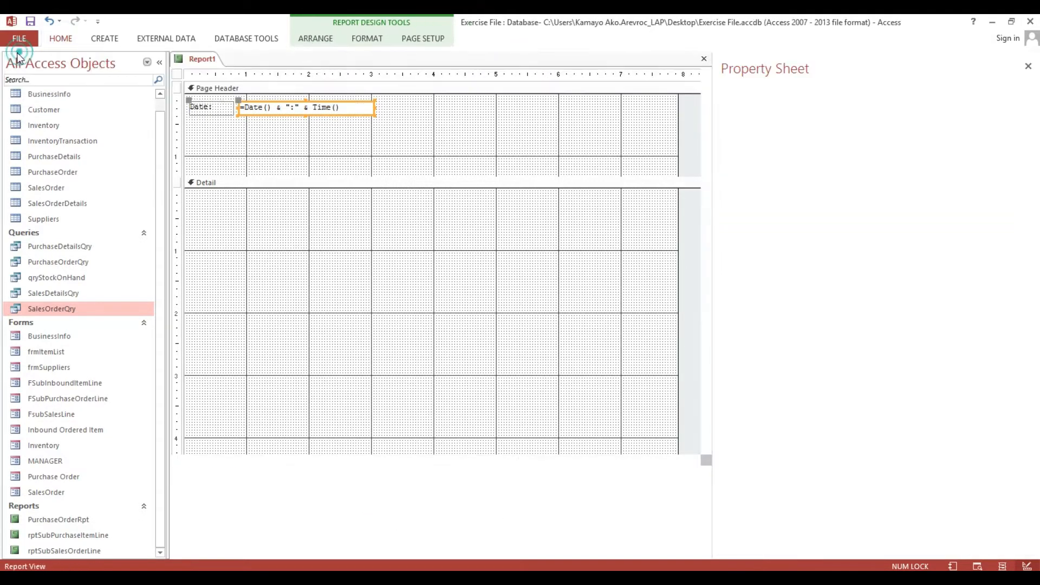
right_click(436, 103)
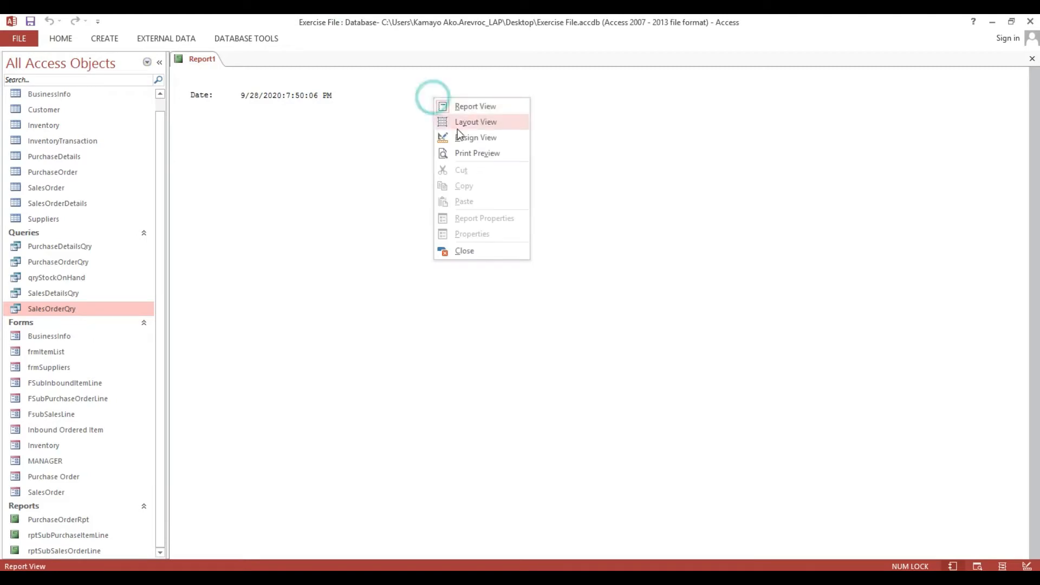
left_click(457, 142)
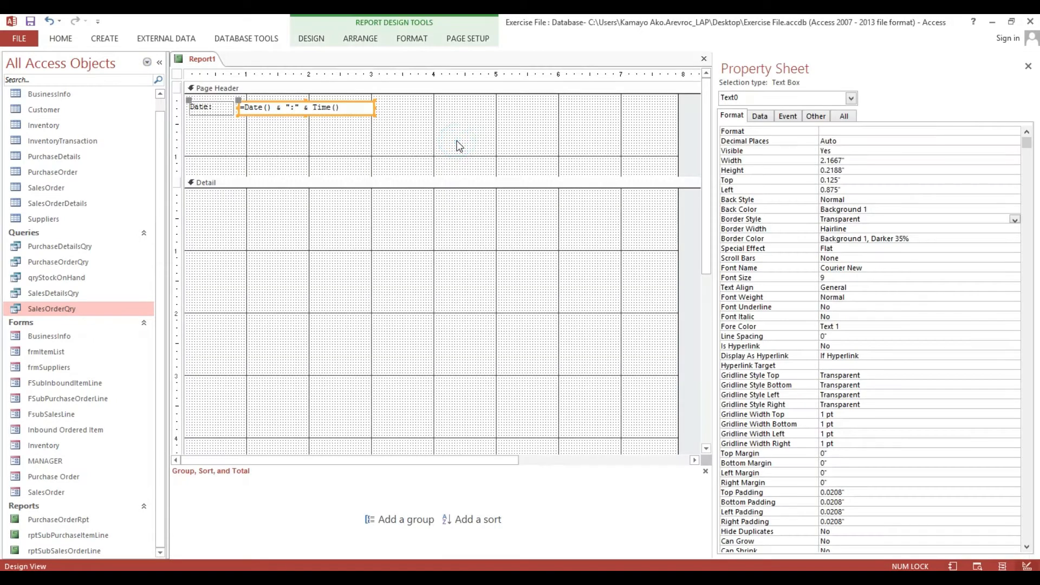
Step: Add the OrderNumber field to the page header, just below the date and time text box
left_click(177, 74)
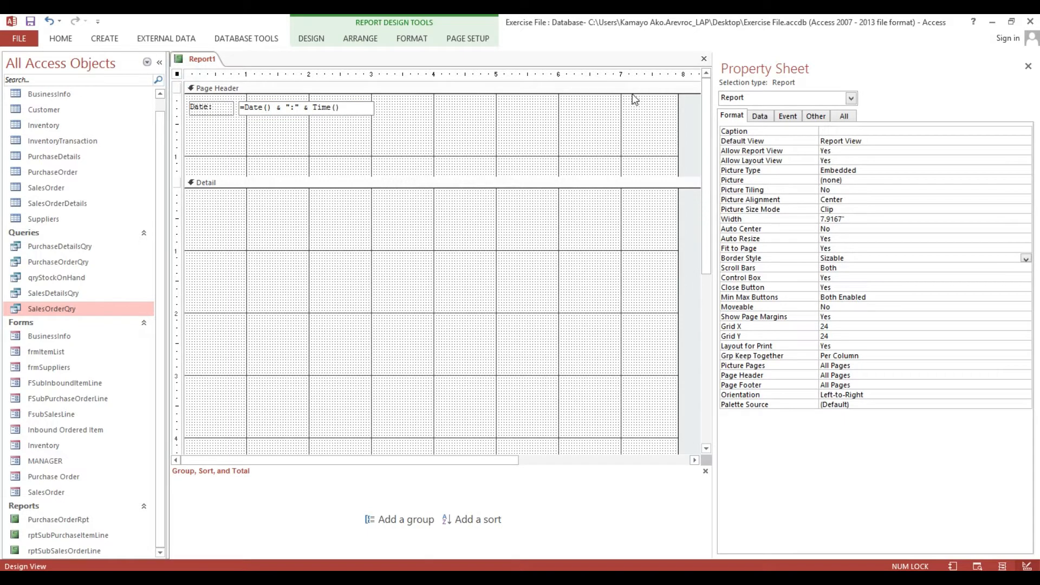
left_click(320, 39)
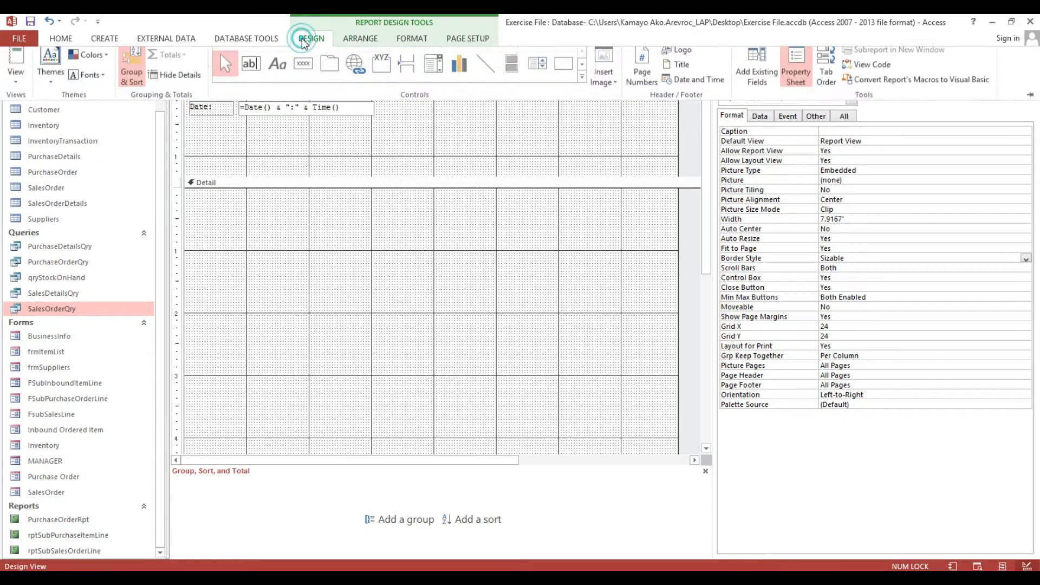
left_click(756, 70)
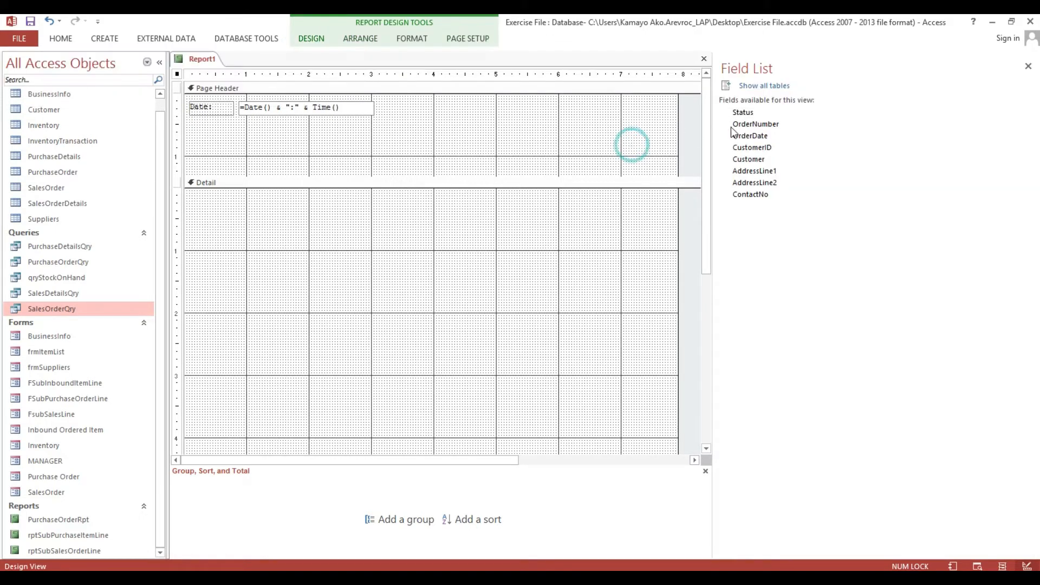
left_click_drag(751, 124, 291, 124)
left_click(259, 149)
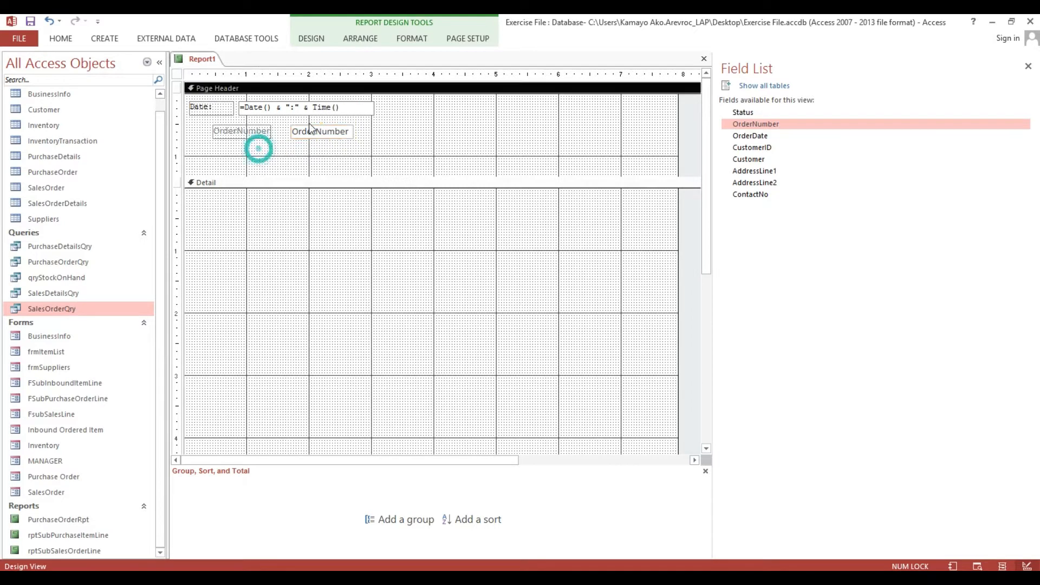
Step: Copy the formatting of the date and time text box to the OrderNumber controls with Format Painter
left_click(307, 109)
left_click(60, 38)
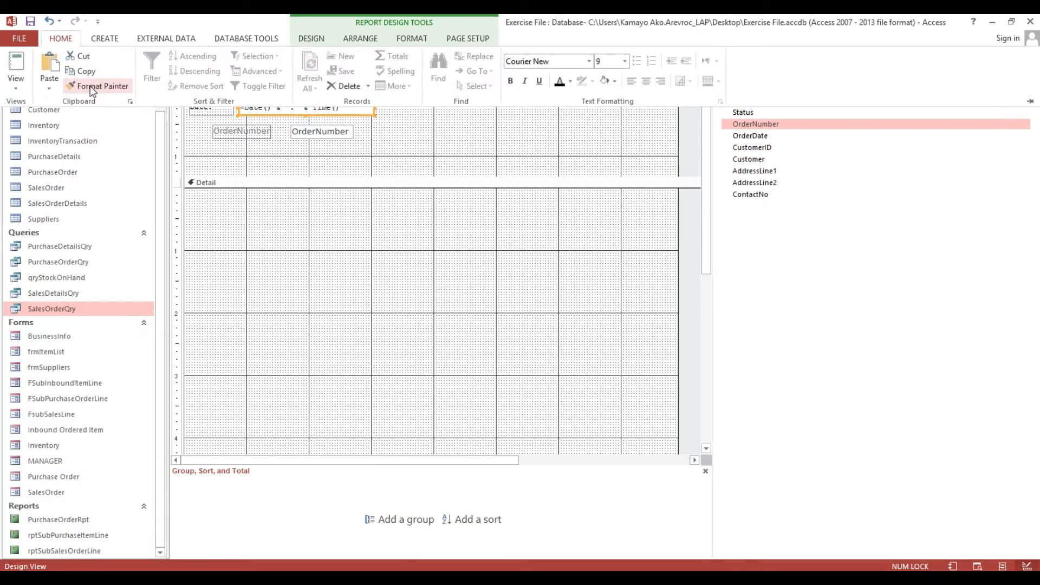
left_click(90, 85)
left_click(327, 136)
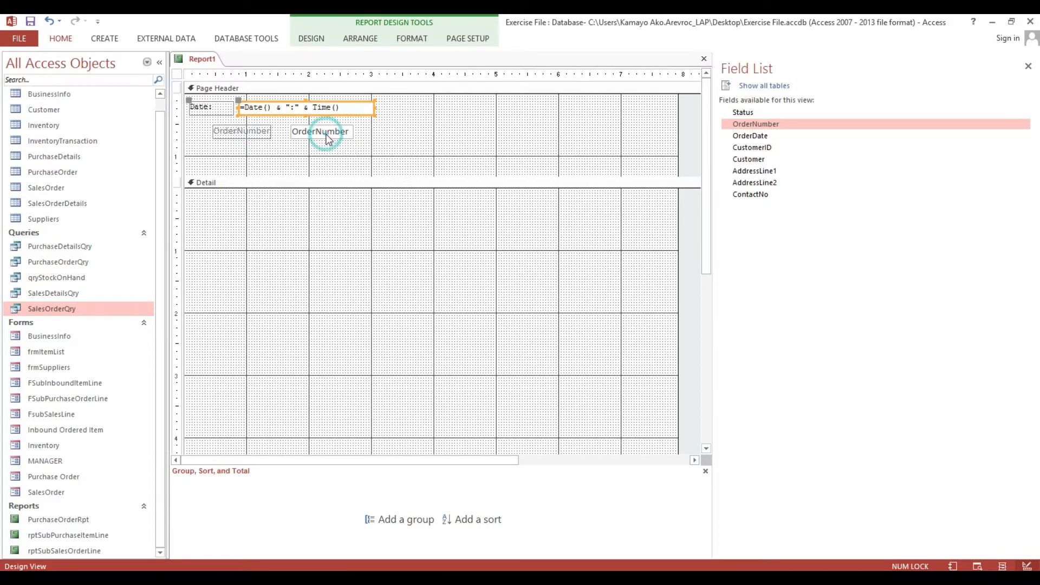
Step: Align the Date and OrderNumber labels along their left edges
left_click(234, 158)
left_click_drag(234, 158, 219, 112)
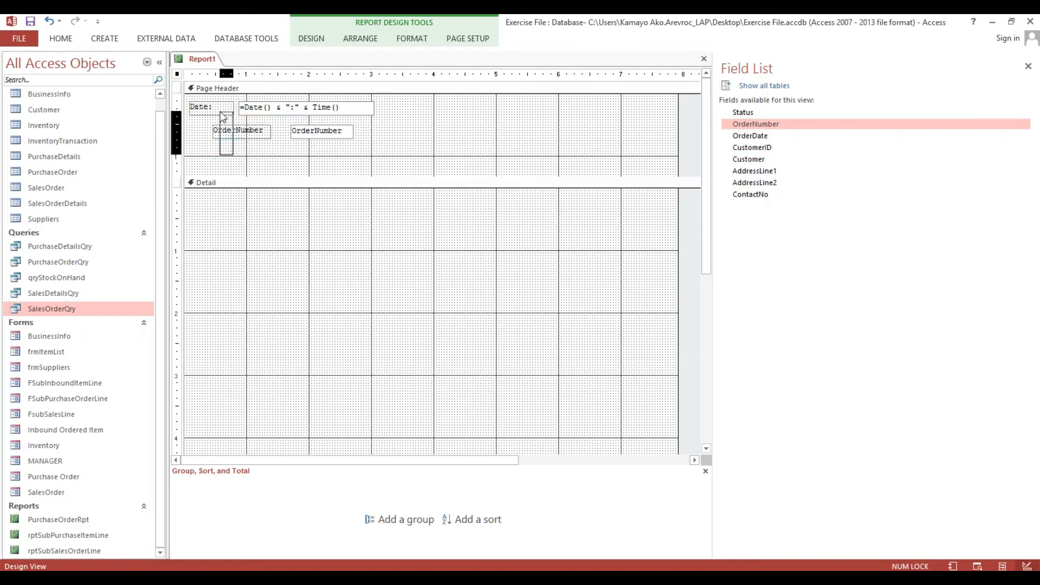
right_click(220, 112)
mouse_move(257, 335)
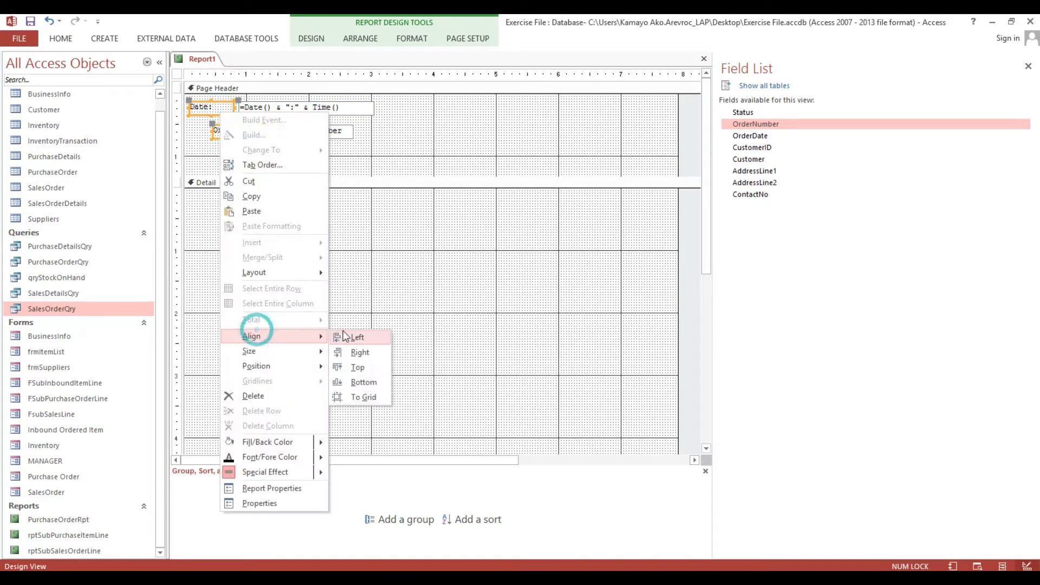
left_click(352, 351)
Step: Narrow the date and time text box from its left edge and size the Date and OrderNumber labels to the widest
left_click(262, 111)
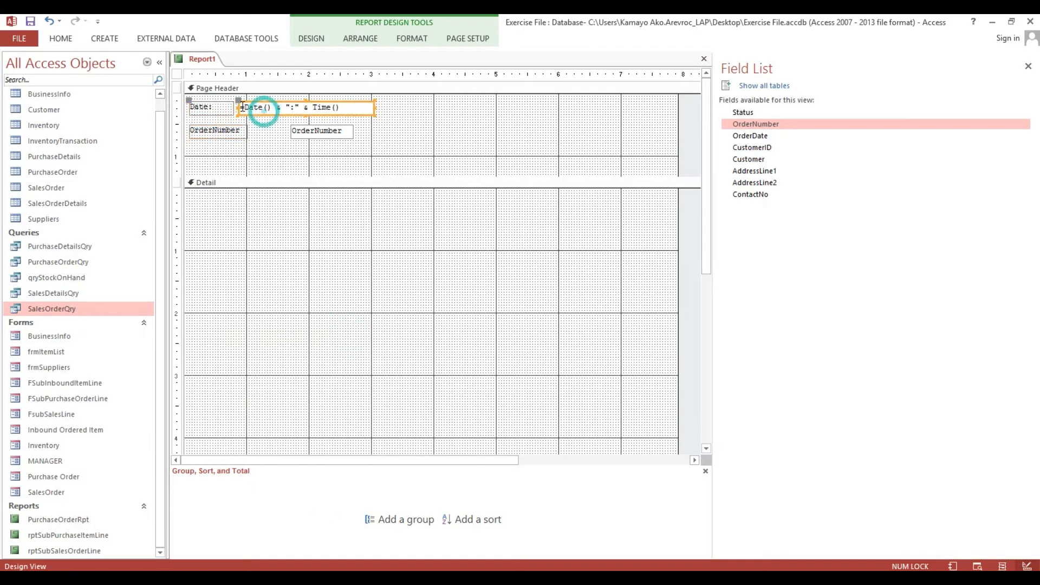
left_click_drag(238, 109, 263, 108)
left_click_drag(204, 167, 202, 102)
right_click(207, 104)
mouse_move(273, 342)
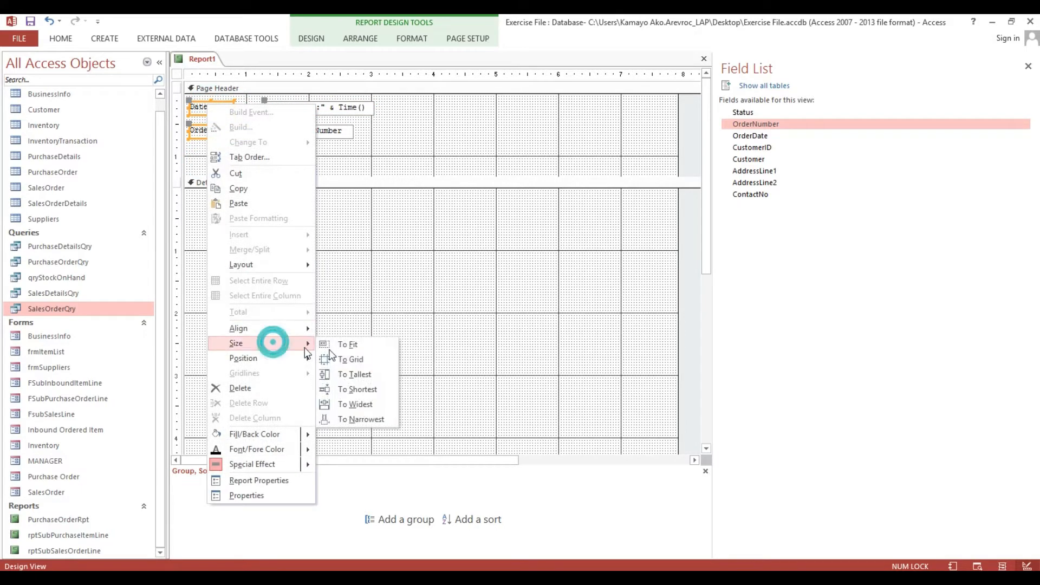
left_click(369, 407)
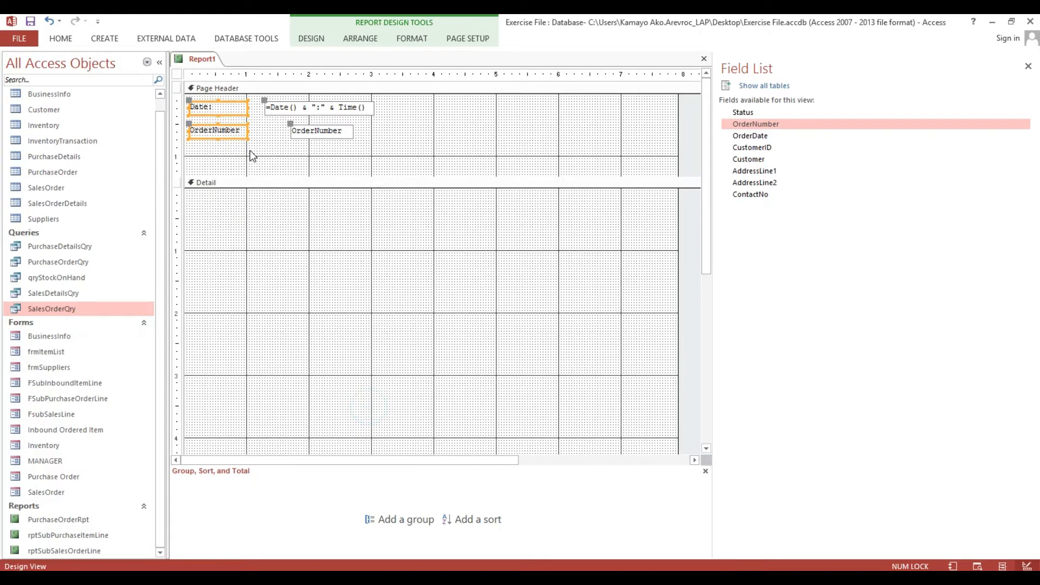
left_click(249, 150)
Step: Change the OrderNumber label's caption to "Sale Order Number:"
left_click(223, 131)
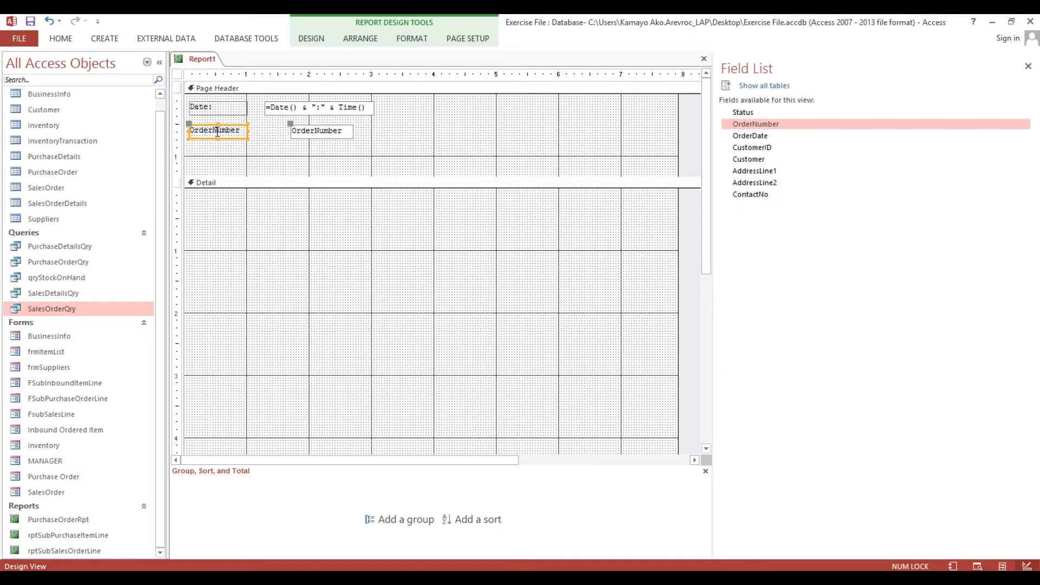
left_click(218, 132)
left_click_drag(244, 132, 190, 130)
type("Sale")
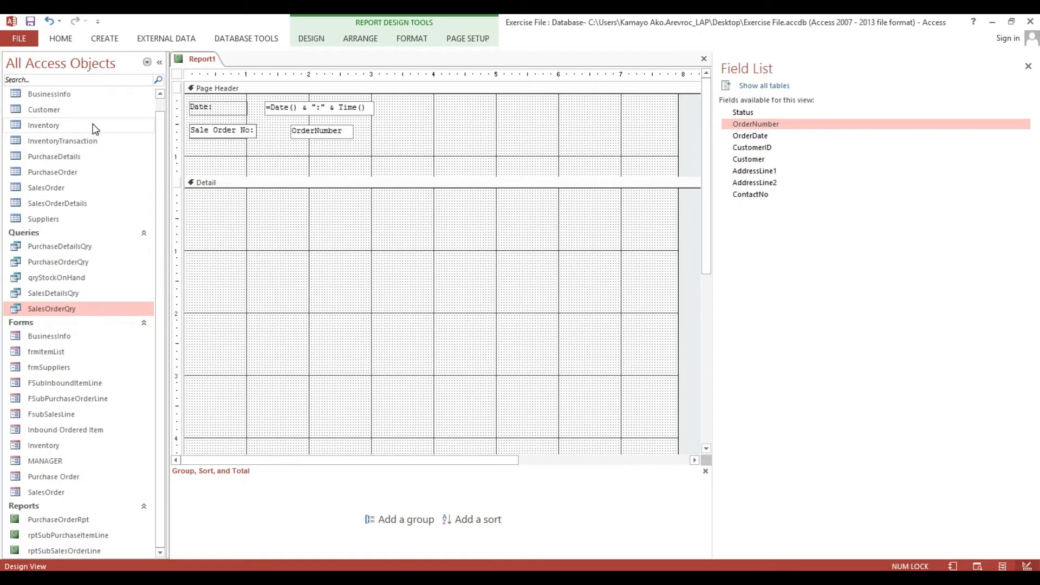
type("Order No:")
key("BackSpace")
key("BackSpace")
type("umbe")
Step: Align the OrderNumber text box with the right edge of the date and time text box
left_click(325, 105)
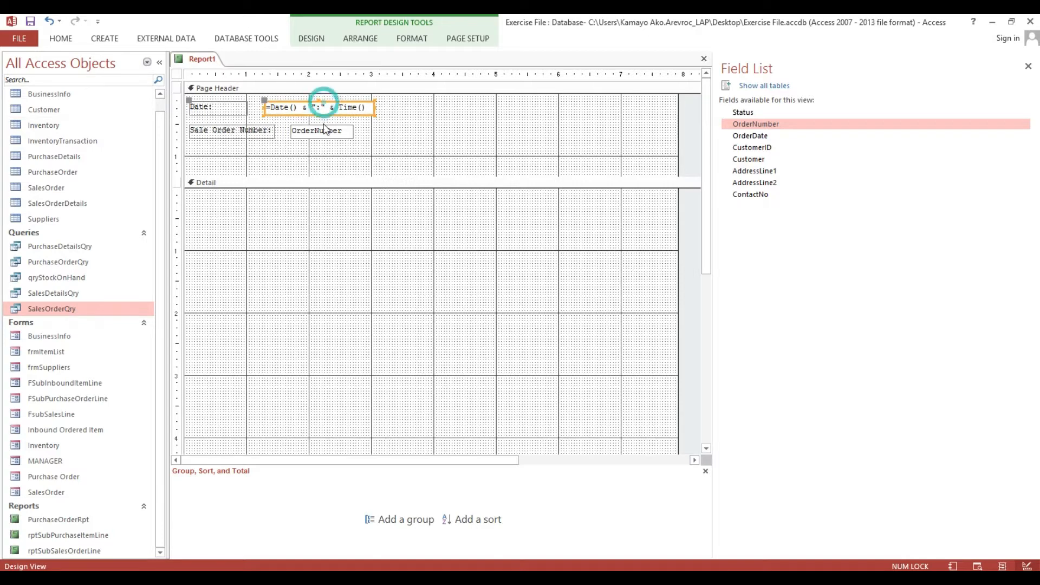
left_click(323, 130, "shift")
right_click(323, 130)
mouse_move(385, 353)
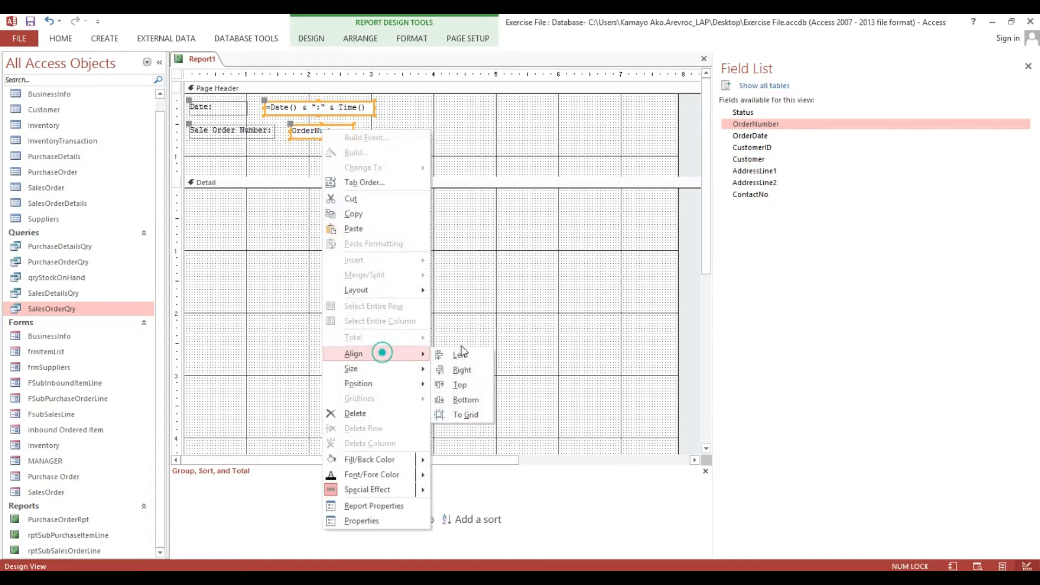
left_click(462, 370)
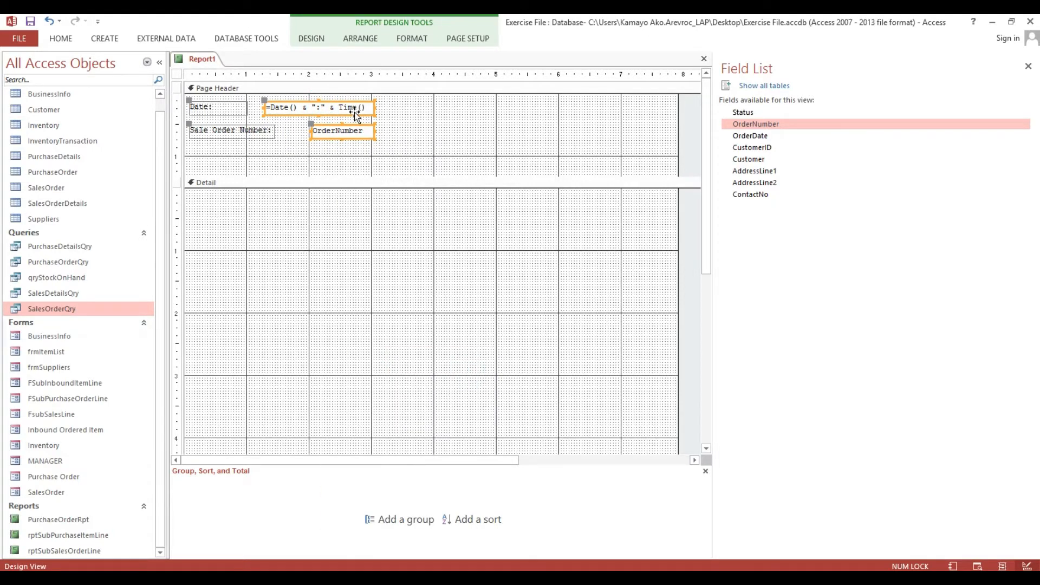
Step: Narrow the date and time text box from its left edge so it starts beyond the Sale Order Number label
left_click(283, 125)
left_click(279, 109)
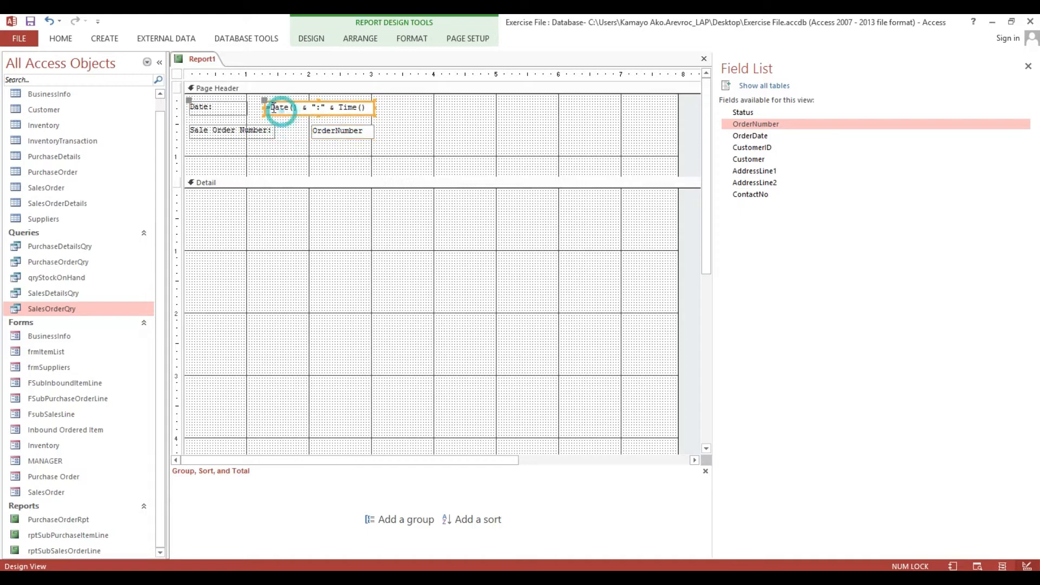
left_click_drag(266, 107, 282, 107)
Step: Size the Date and Sale Order Number labels to the widest of the two
left_click(225, 108)
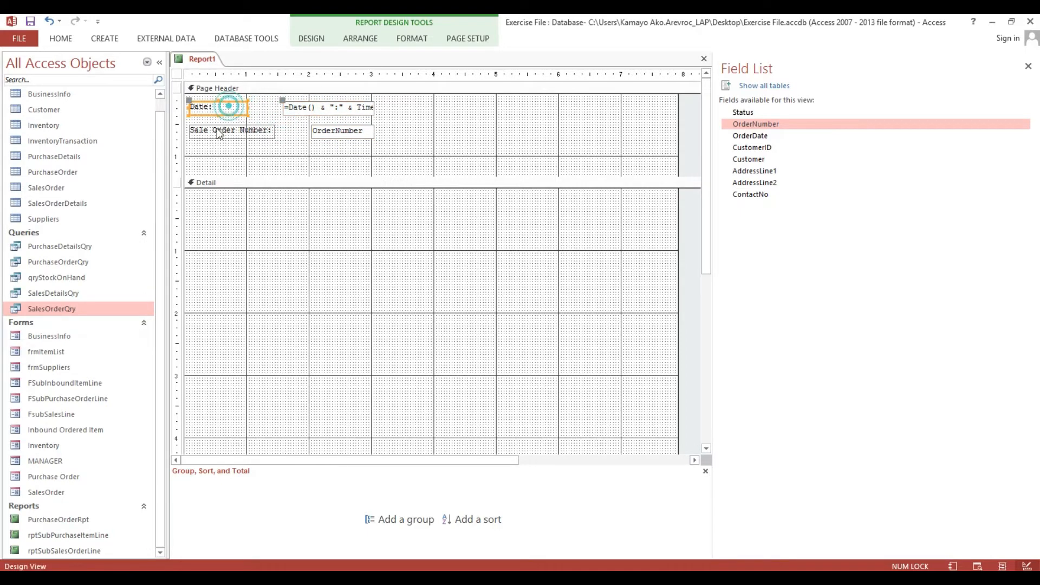
left_click(216, 129, "shift")
right_click(216, 128)
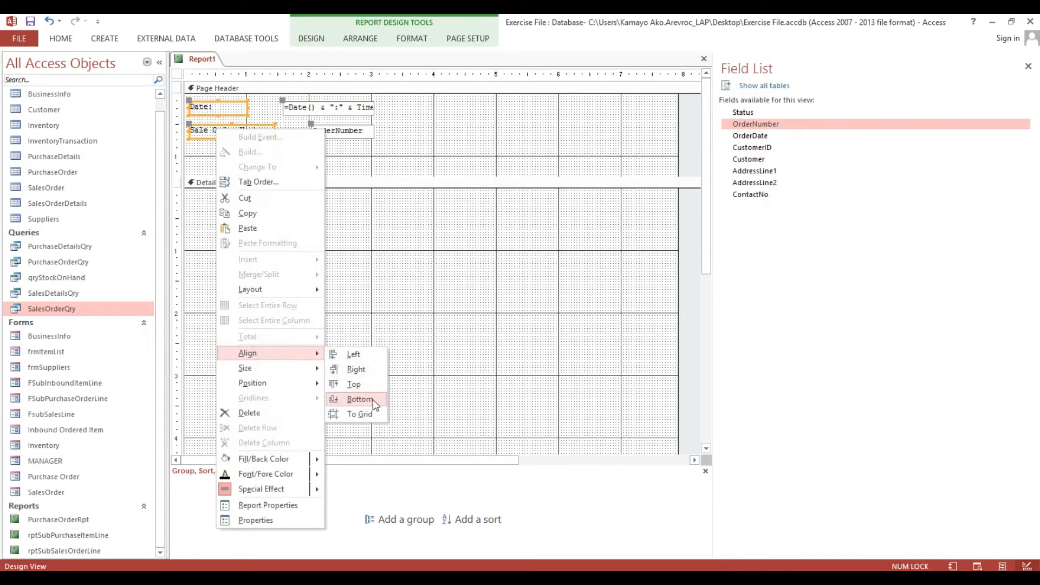
left_click(358, 426)
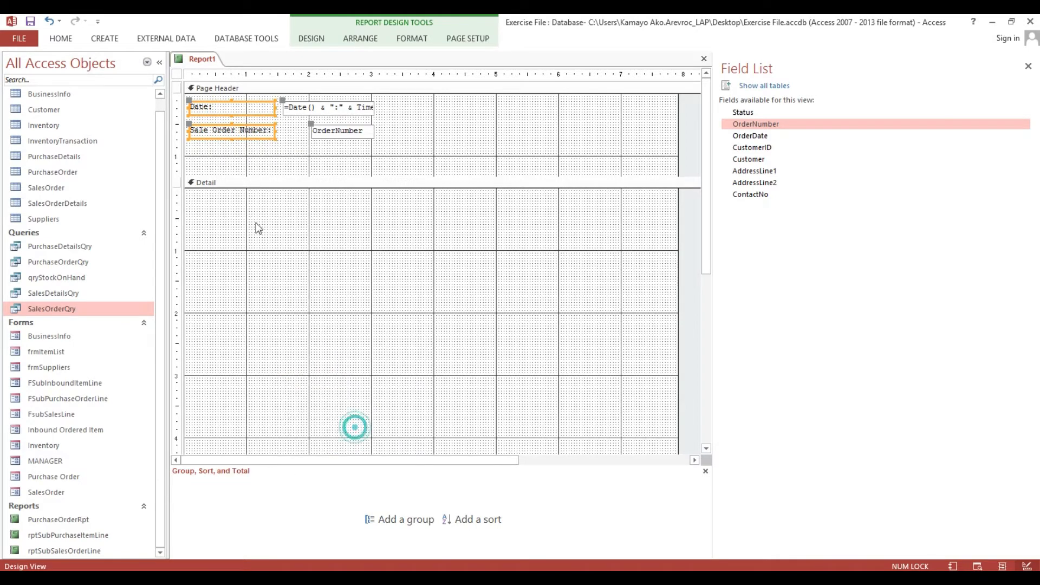
left_click(237, 139)
Step: Align the OrderNumber text box with the left edge of the date and time text box
left_click(325, 136)
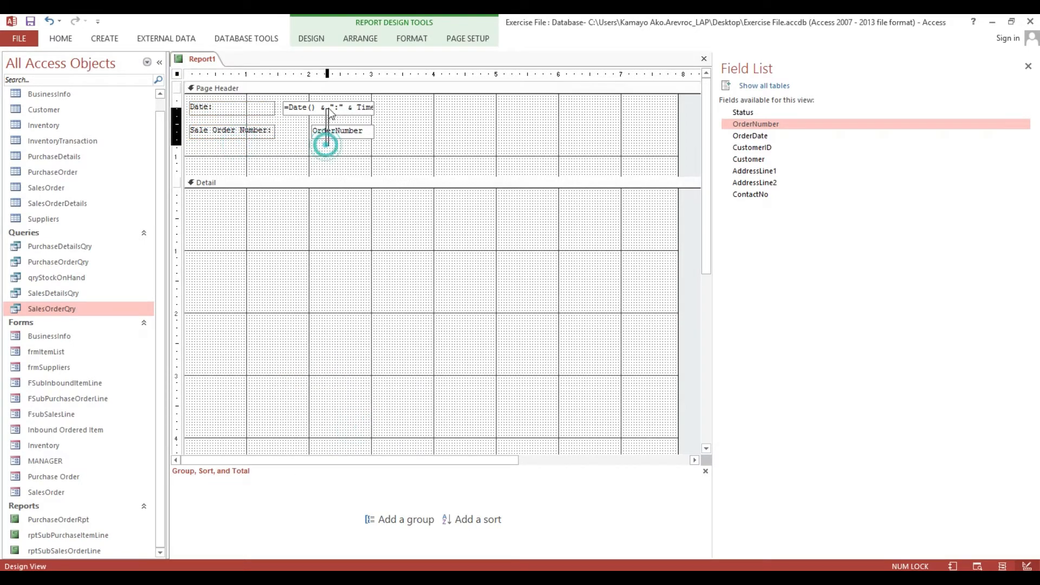
left_click(328, 107, "shift")
right_click(328, 107)
left_click(377, 333)
left_click(466, 335)
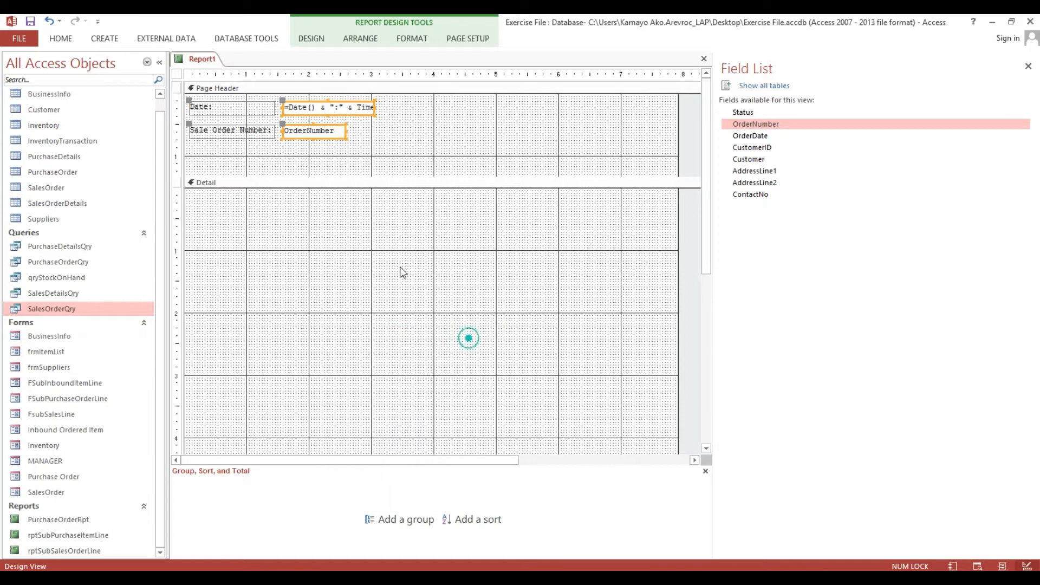
Step: Move the Sale Order Number label and its text box up, closer beneath the date row
left_click(260, 157)
left_click_drag(249, 149, 313, 123)
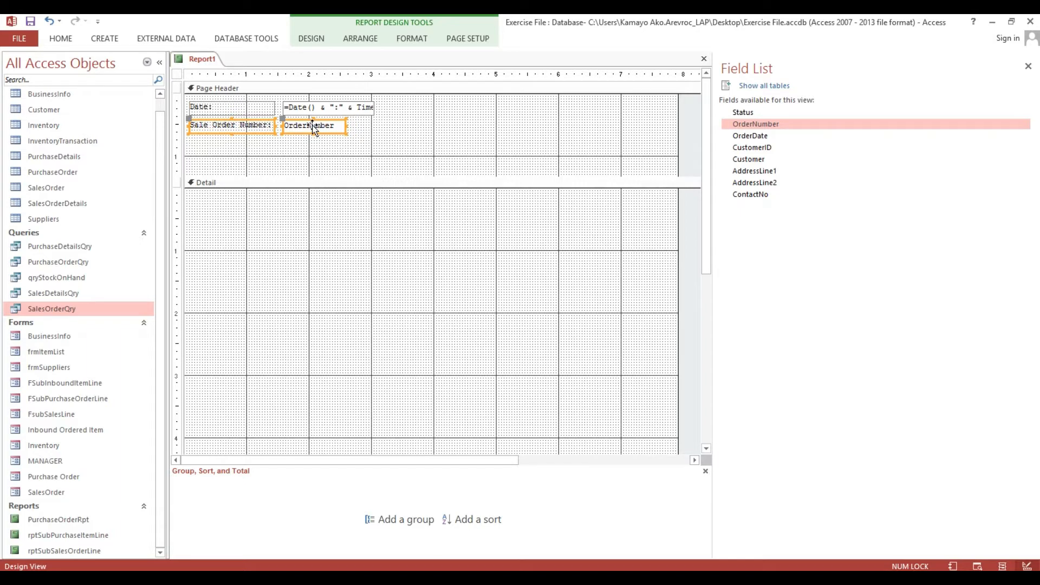
left_click(262, 143)
Step: Size the date and time text box and the OrderNumber text box to the widest of the two
left_click_drag(303, 143, 308, 110)
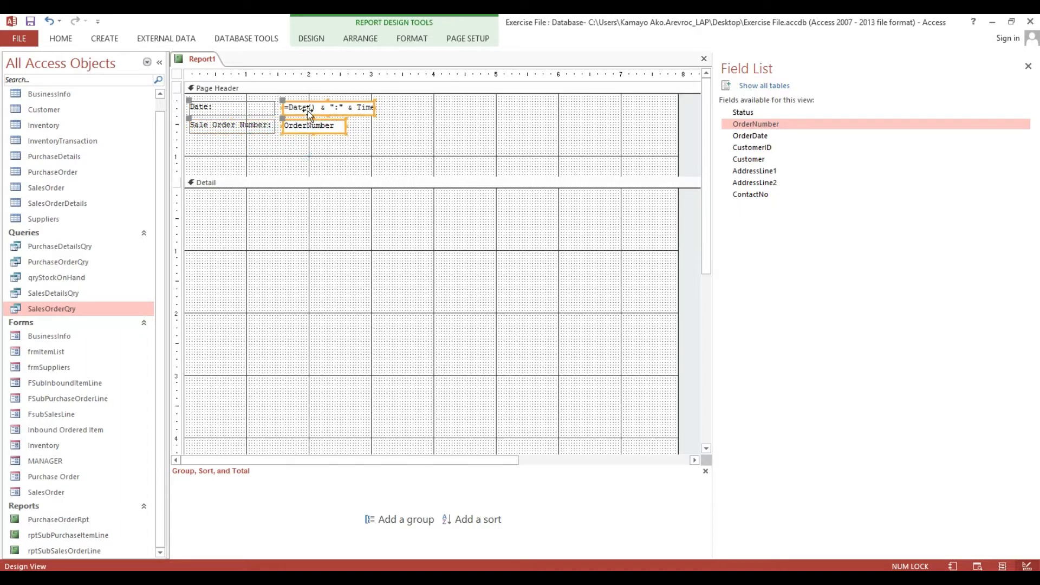
right_click(308, 111)
mouse_move(353, 349)
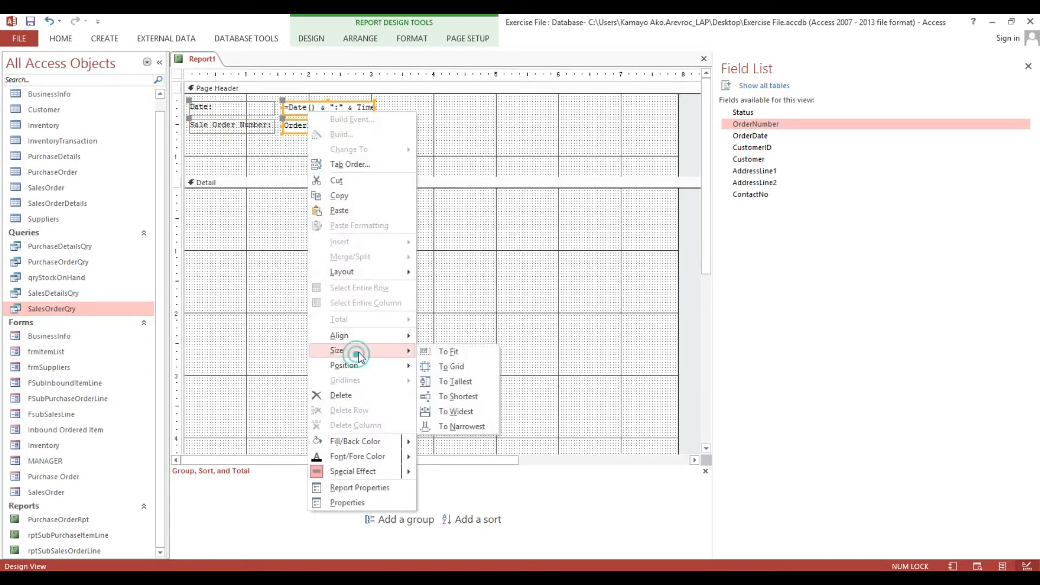
left_click(461, 411)
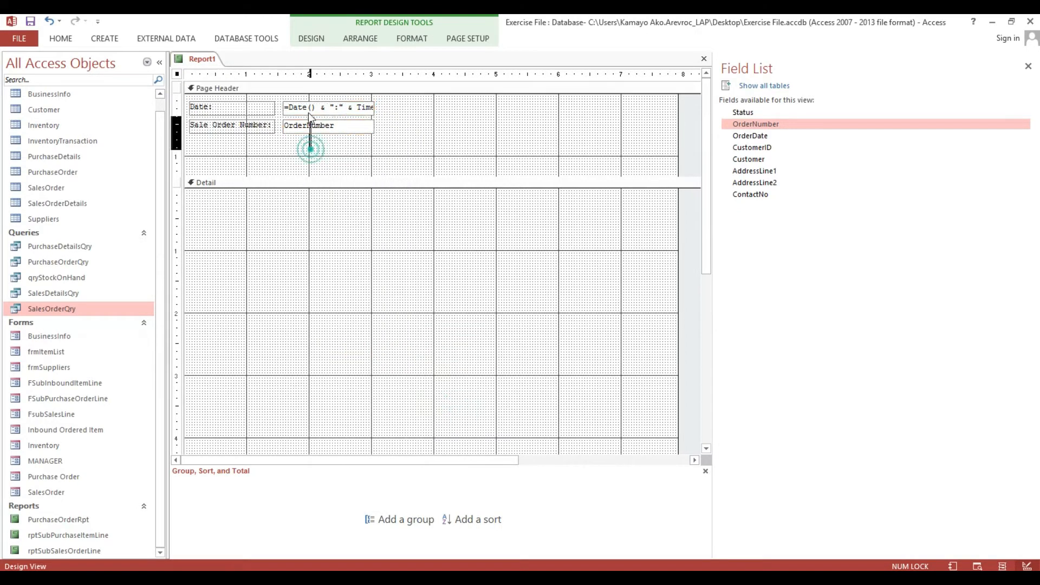
Step: Left-align the text in the date and time and OrderNumber text boxes, and check the report in Report View before returning to Design View
left_click(62, 38)
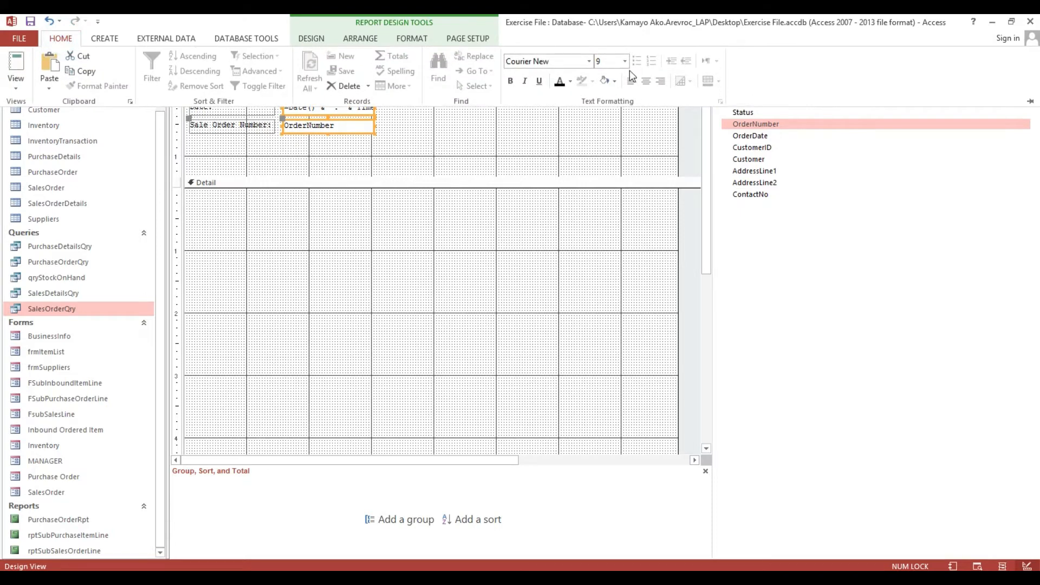
left_click(631, 81)
left_click(60, 38)
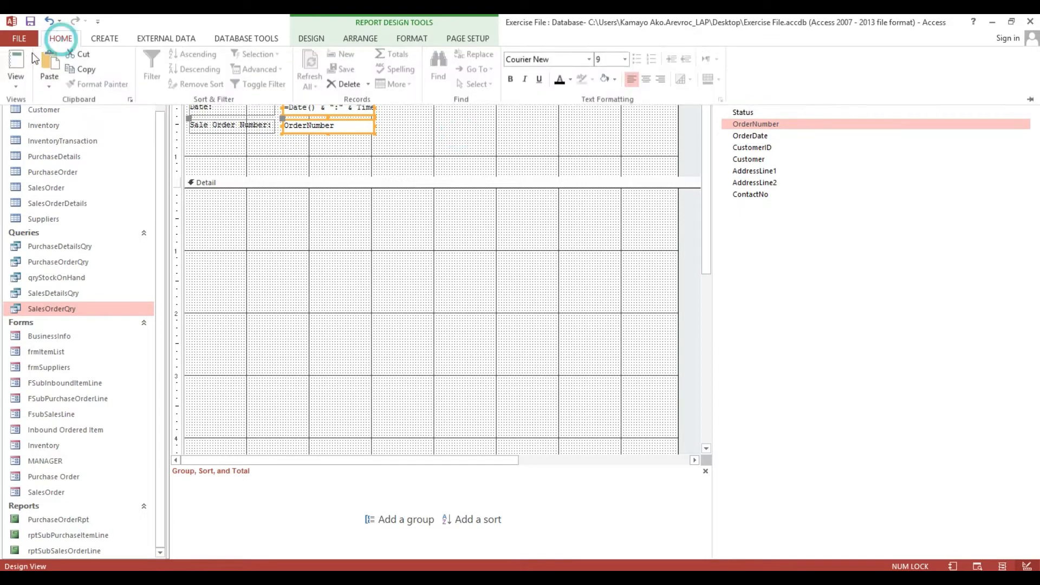
left_click(17, 60)
right_click(379, 126)
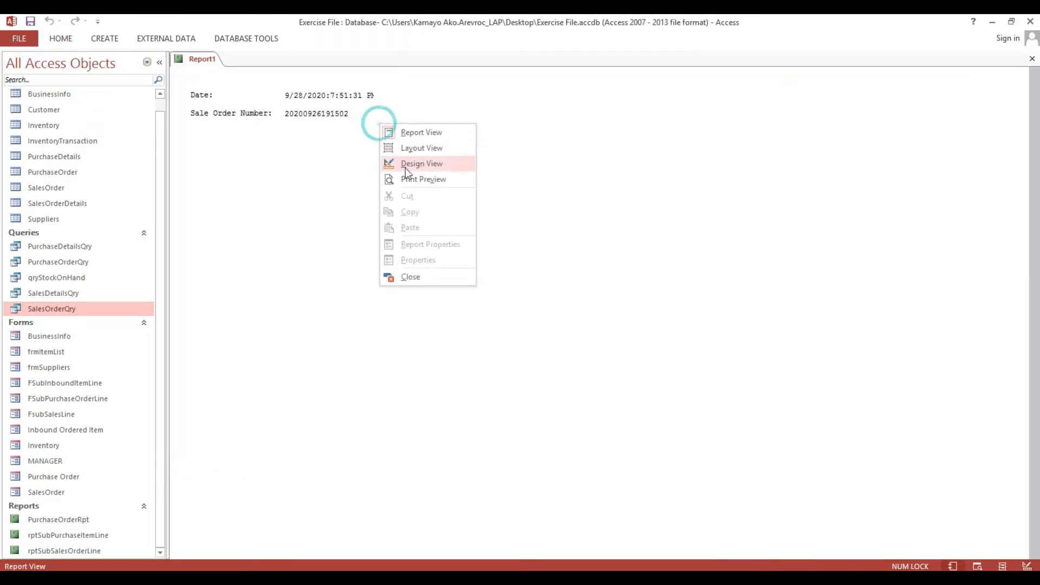
left_click(407, 162)
Step: Nudge the Sale Order Number label and its text box up one increment, closer beneath the date row
left_click(226, 153)
left_click_drag(258, 142, 303, 129)
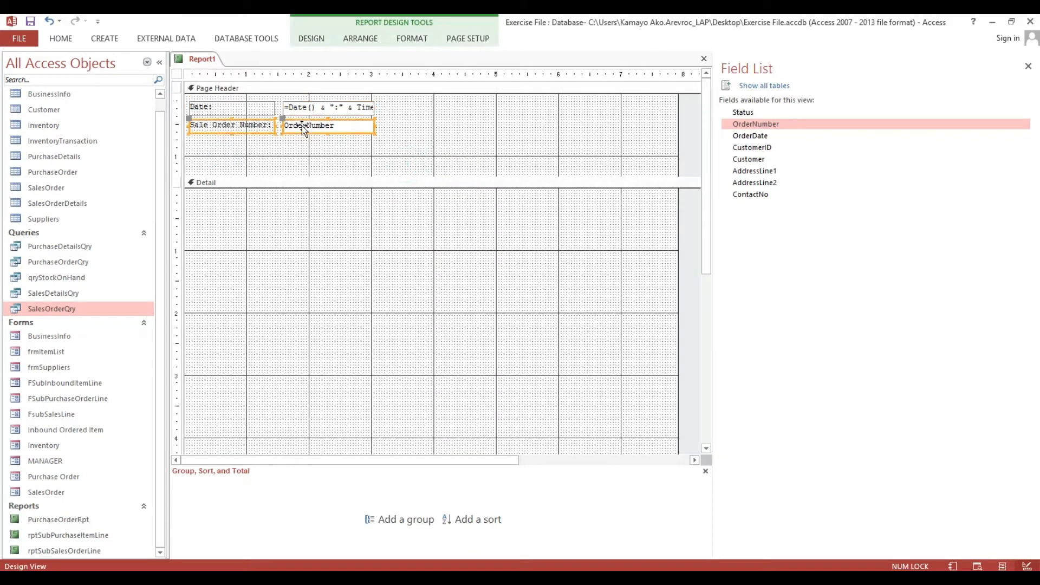
key("Up")
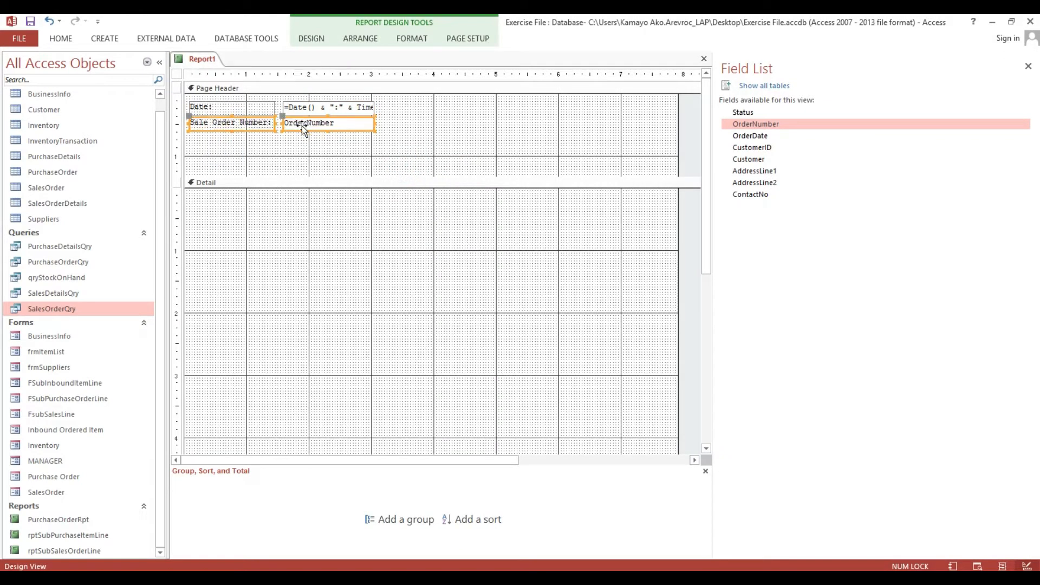
left_click(314, 156)
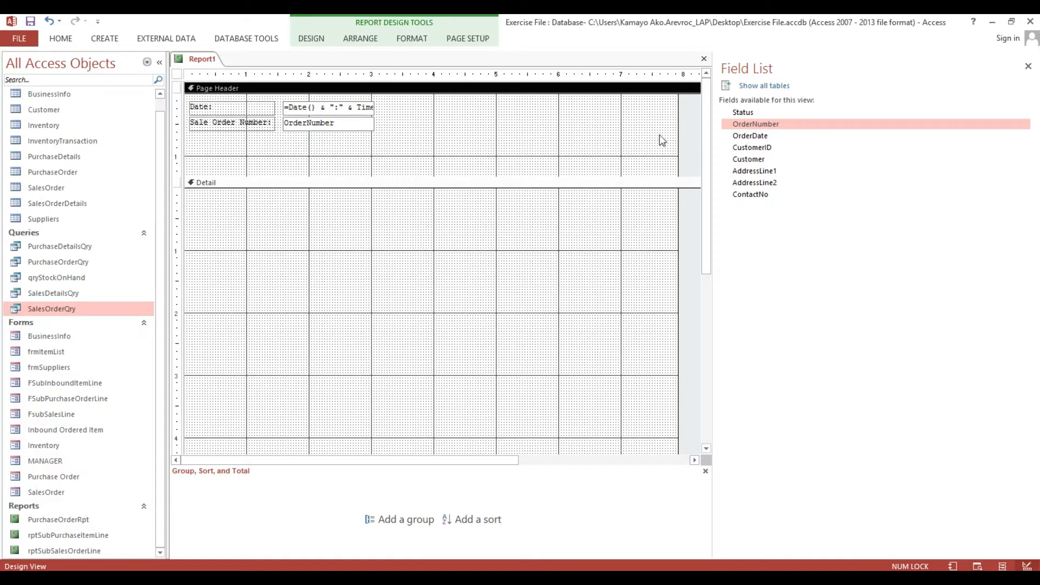
Step: Add the OrderDate field to the page header, on the same row as the OrderNumber text box
left_click_drag(750, 142, 525, 132)
left_click_drag(428, 167, 488, 125)
left_click(401, 153)
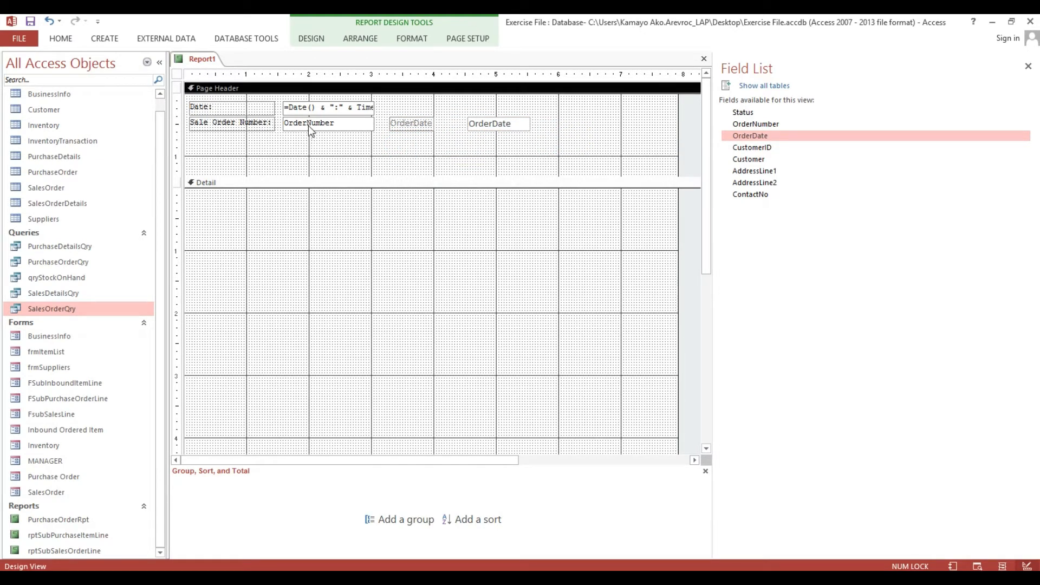
double_click(224, 107)
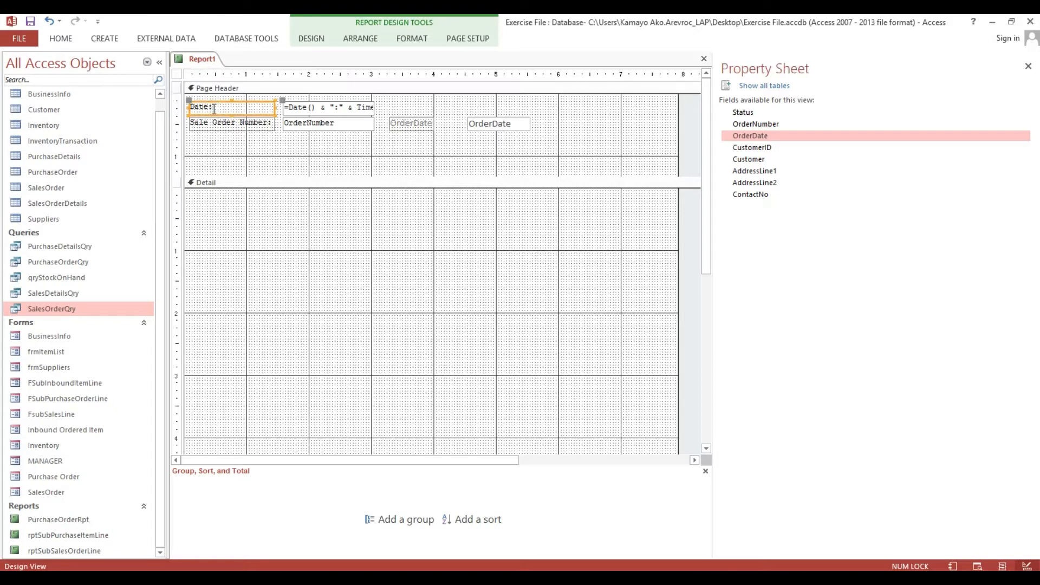
left_click(250, 143)
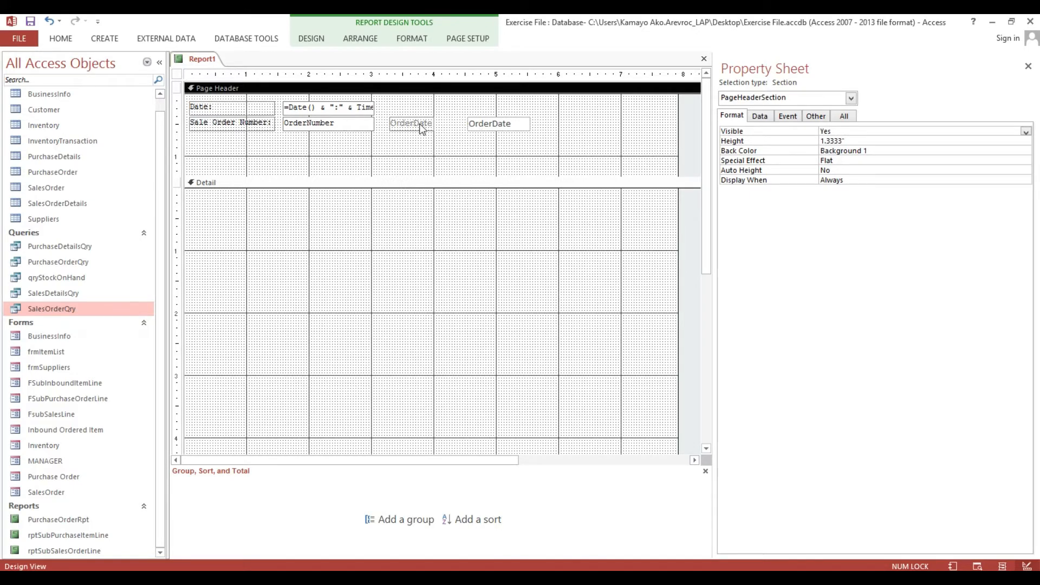
left_click(493, 126)
left_click(61, 38)
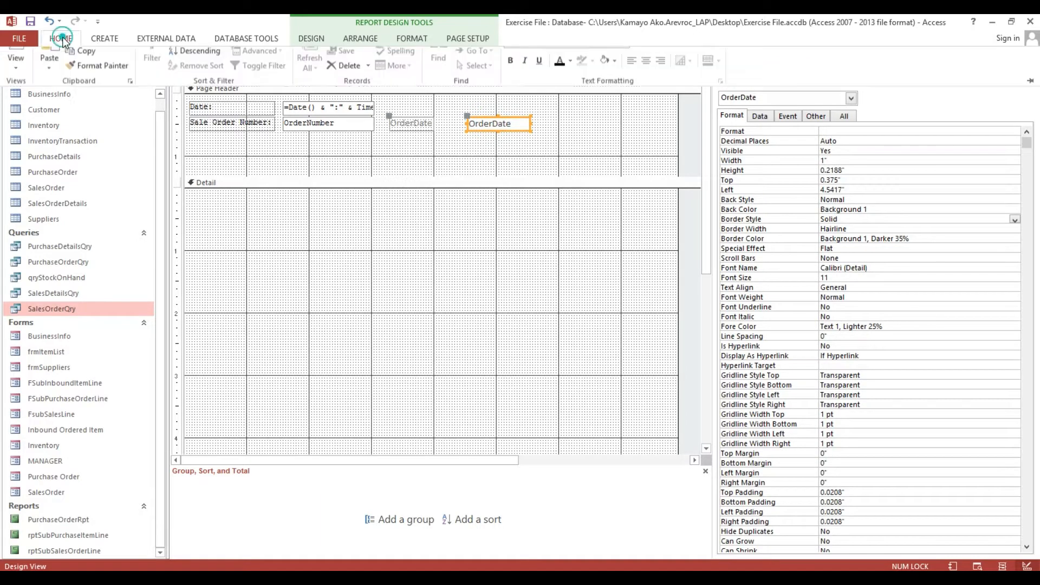
left_click(100, 85)
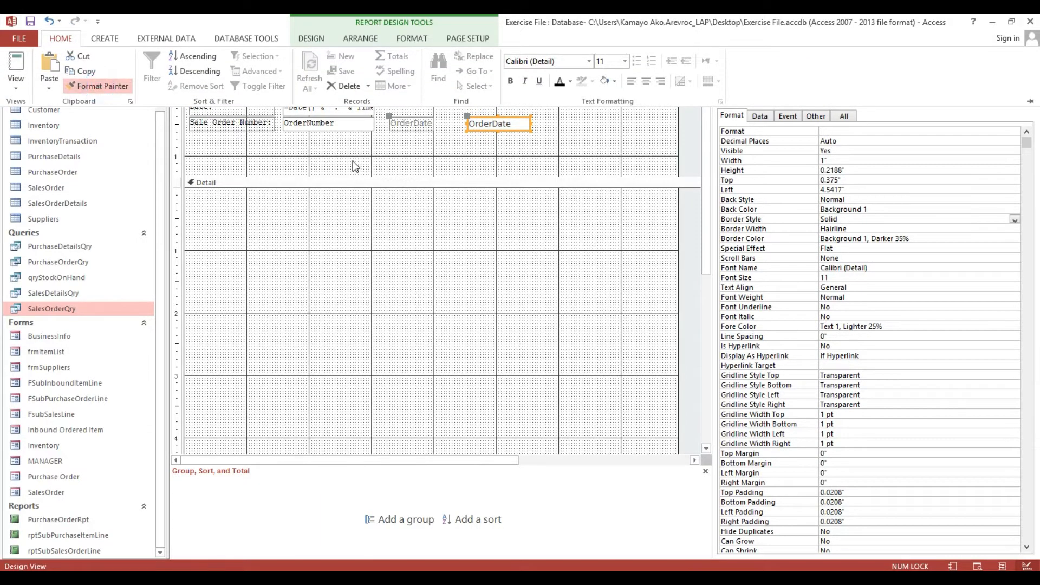
left_click(379, 138)
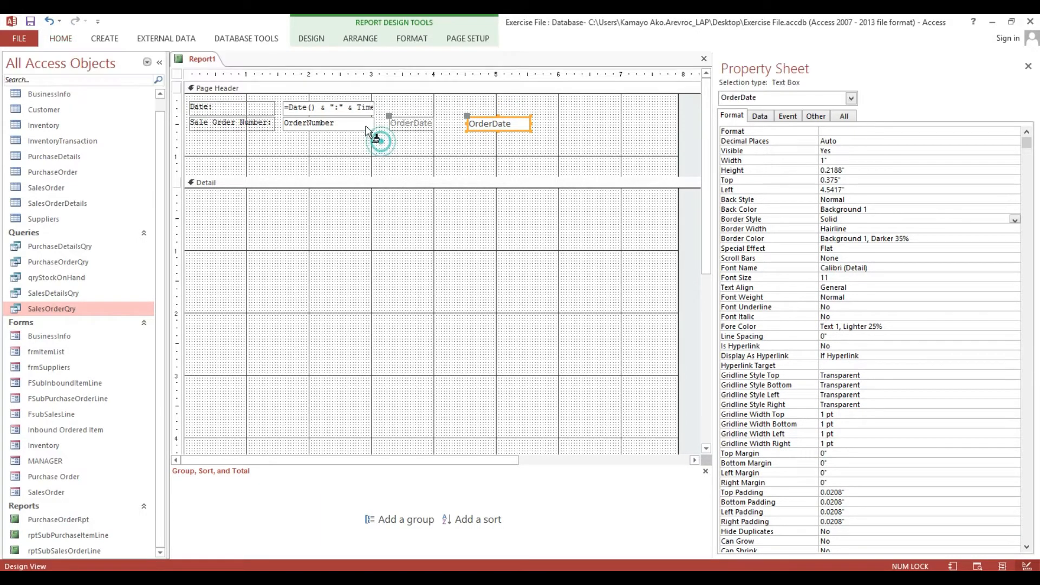
Step: Copy the date and time text box's formatting onto the OrderDate text box and its label with Format Painter
left_click(334, 111)
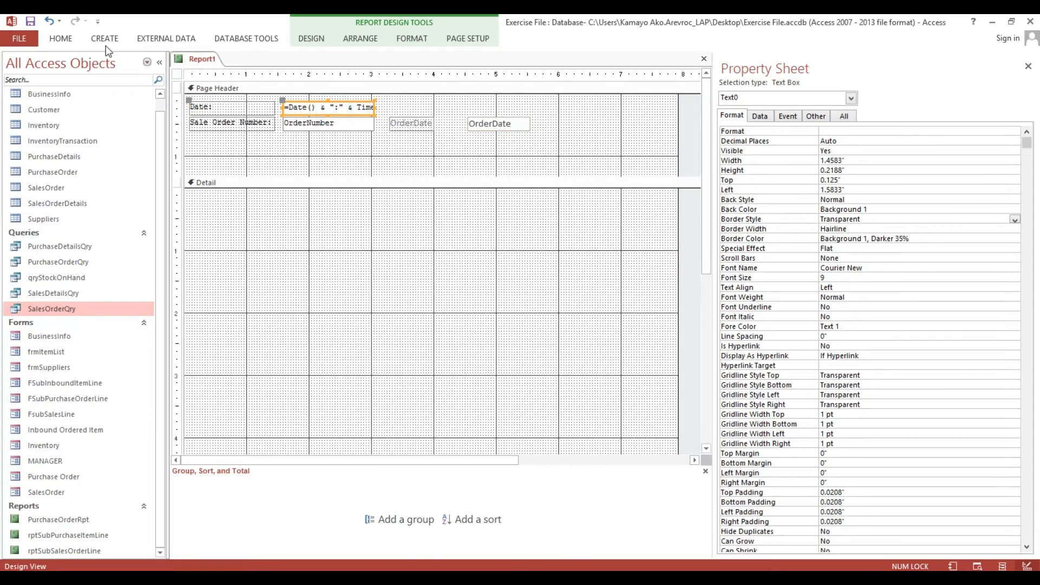
left_click(75, 41)
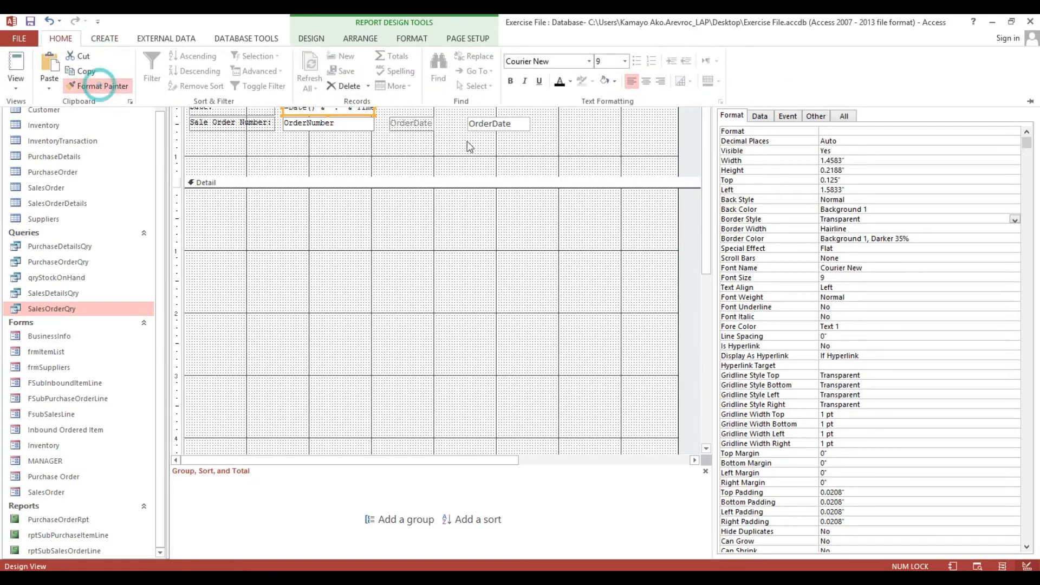
left_click(499, 122)
left_click(432, 137)
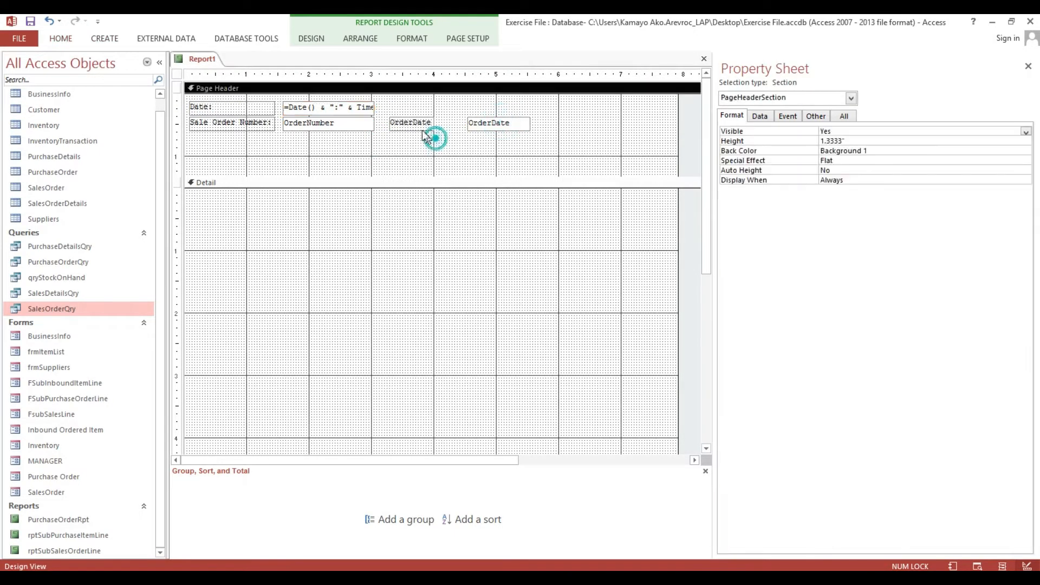
Step: Change the OrderDate label's caption to "Order Date:"
left_click(417, 123)
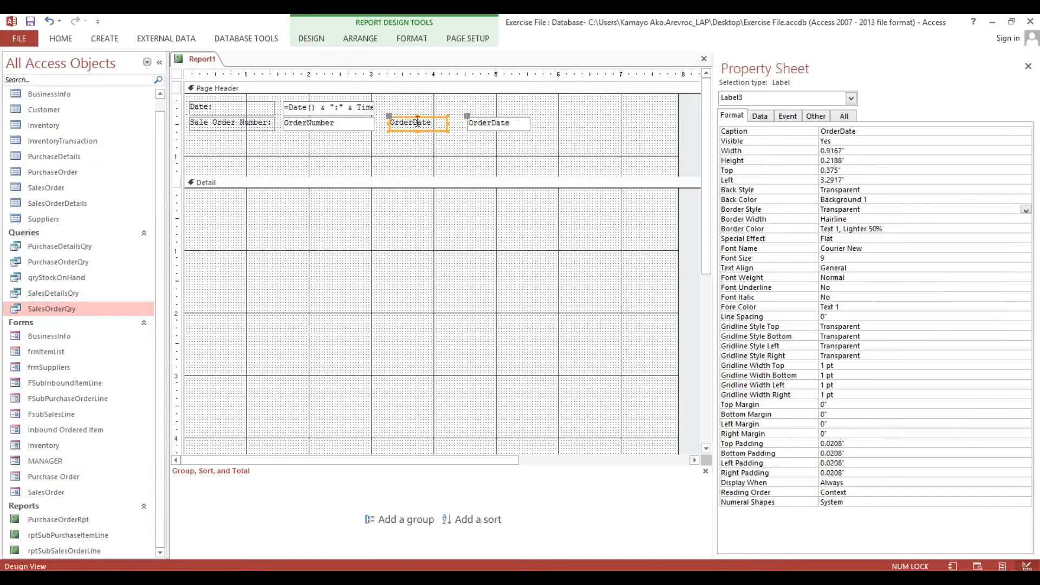
left_click(413, 123)
left_click(437, 123)
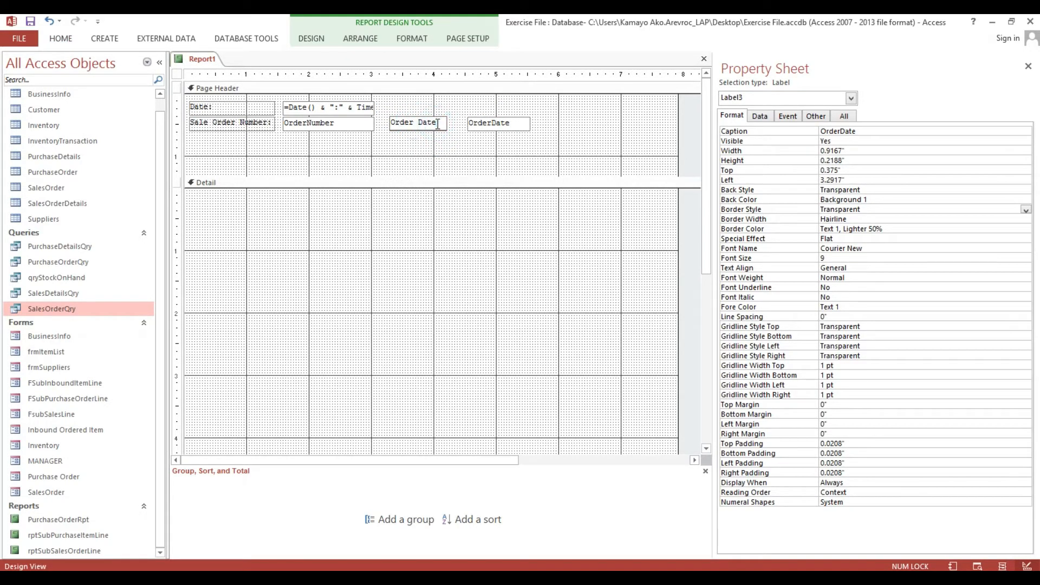
type(":")
left_click(481, 160)
Step: Widen the OrderDate text box leftward to meet its label, and shift both left against the OrderNumber text box
left_click(471, 121)
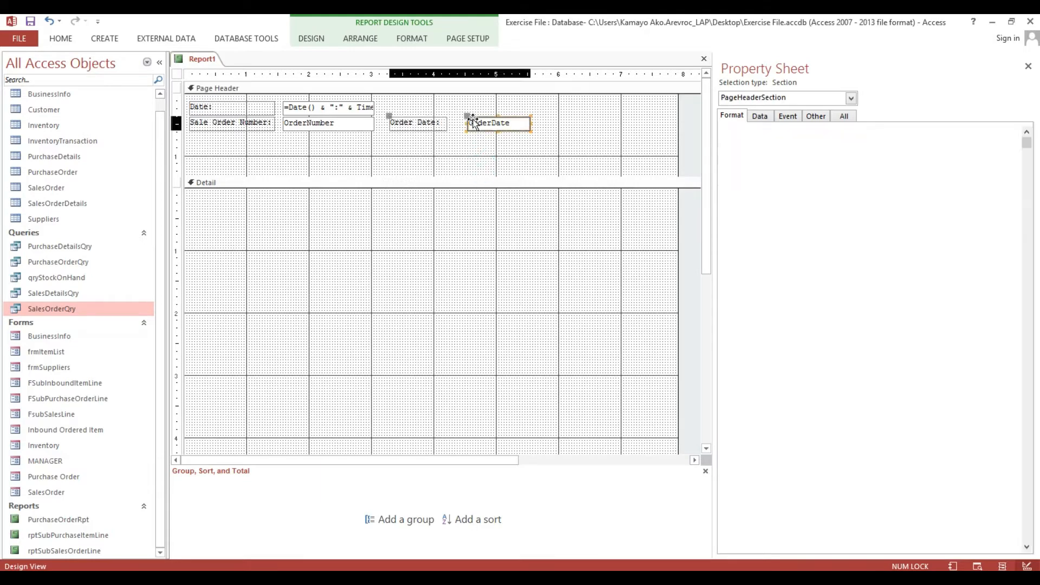
mouse_move(465, 123)
left_mouse_down()
mouse_move(446, 123)
mouse_move(463, 124)
left_mouse_up()
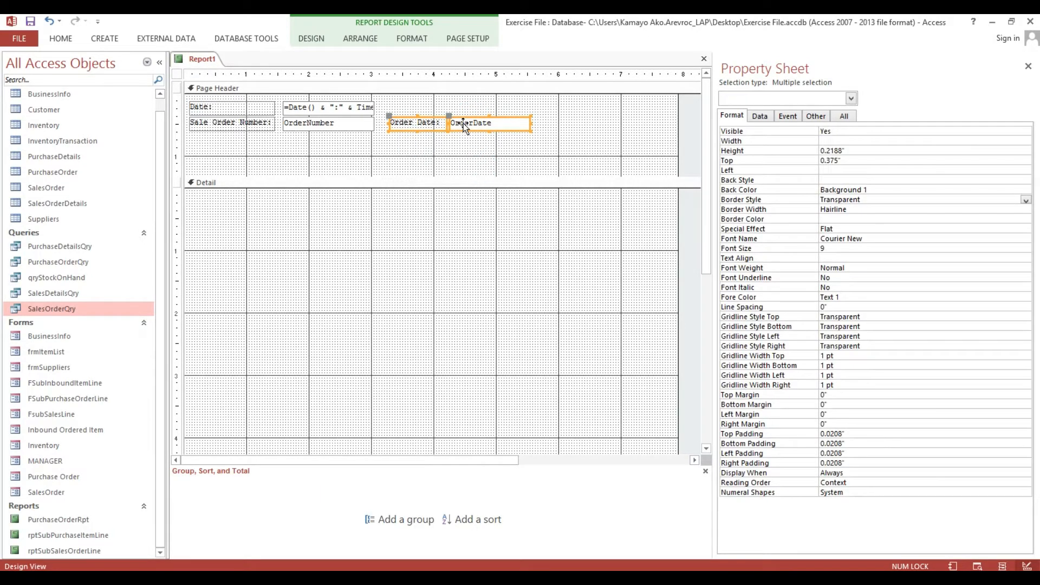
key("Left")
key("Left")
key("Left")
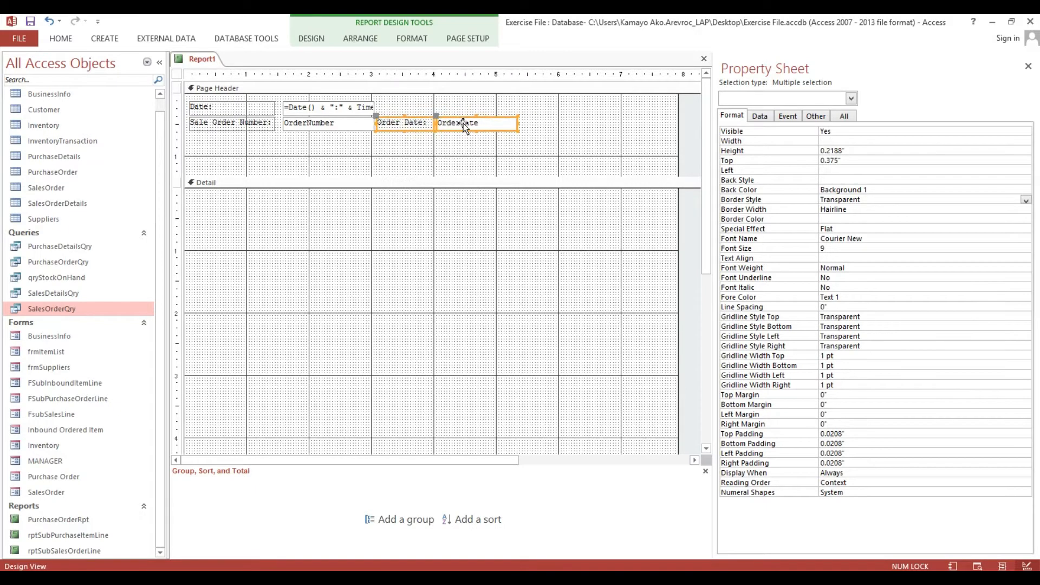
left_click(466, 151)
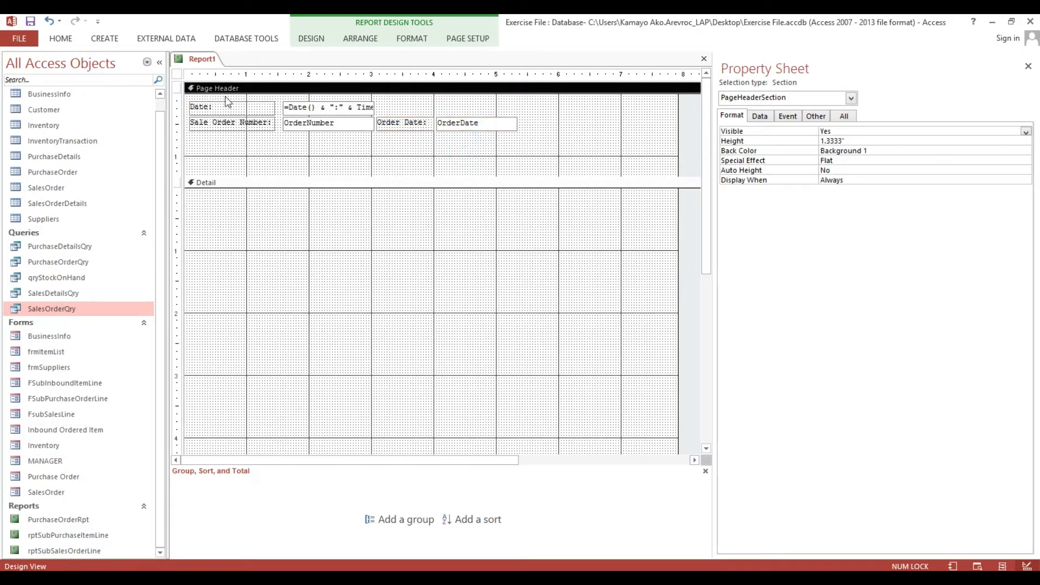
Step: Reopen the list of existing fields and add the Customer field to the page header below the Sale Order Number row
left_click(176, 74)
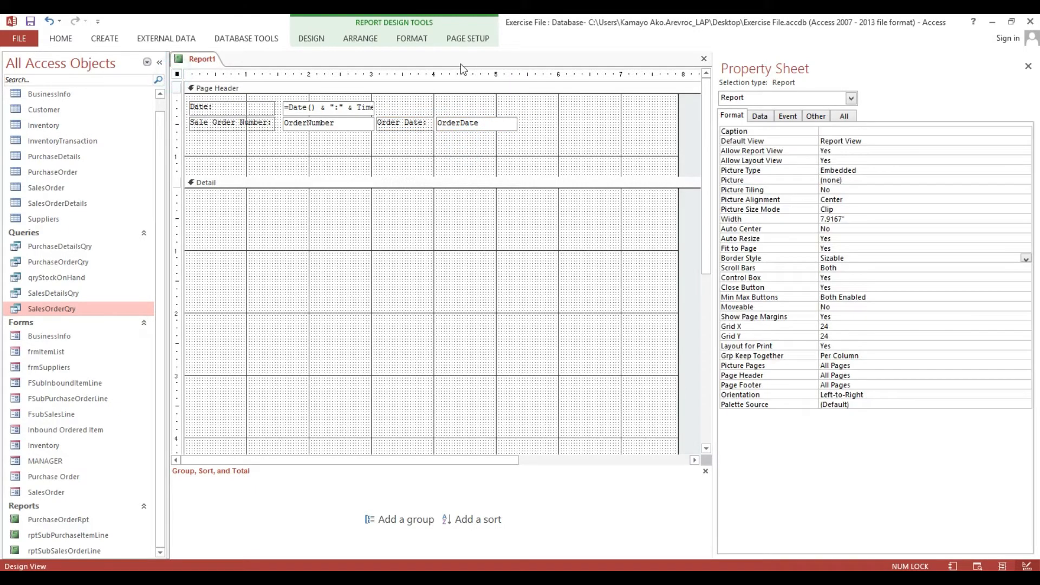
left_click(311, 37)
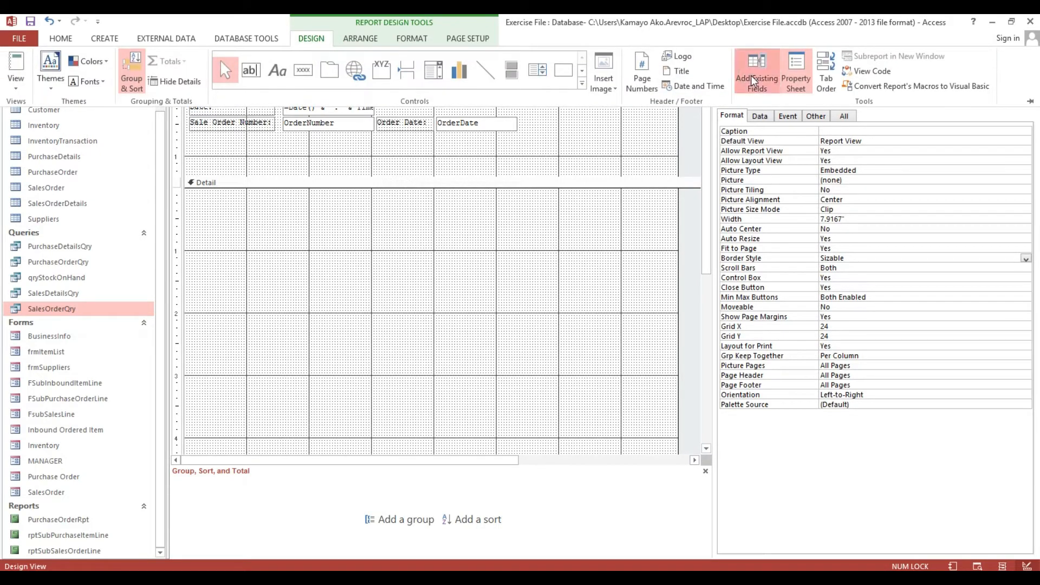
left_click(754, 79)
left_click(761, 160)
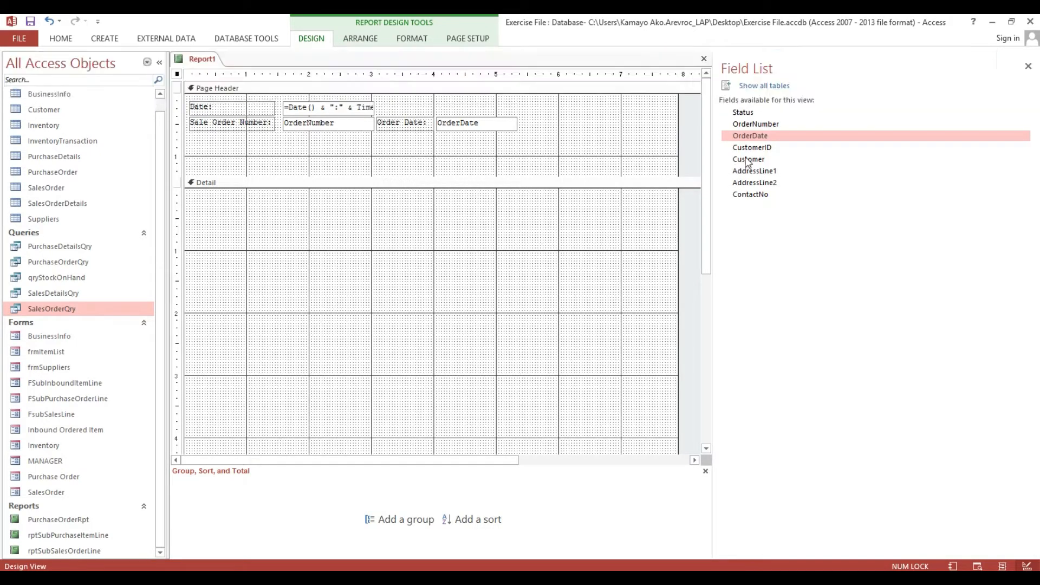
left_click_drag(763, 161, 291, 140)
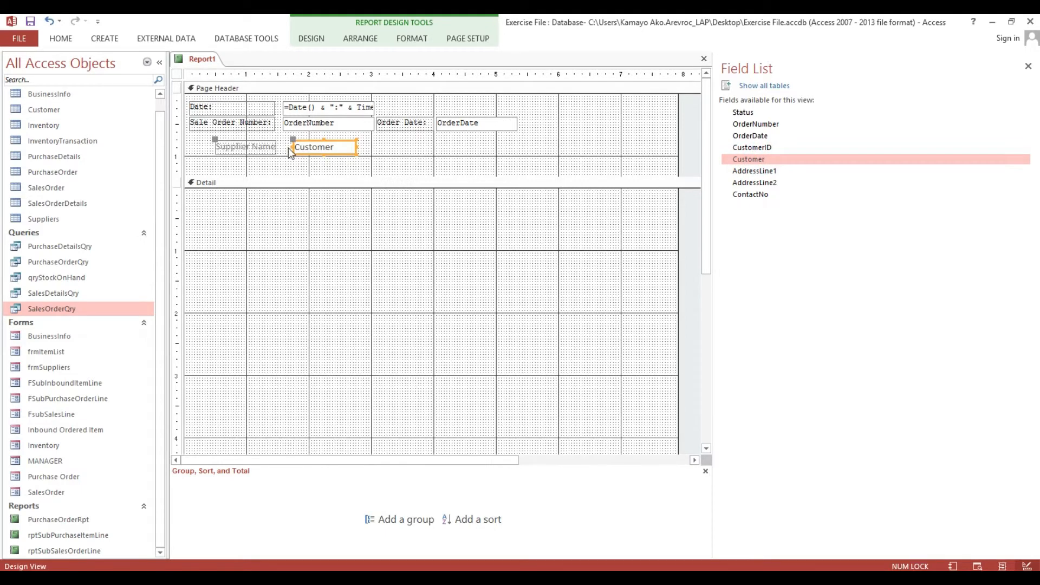
Step: Copy the OrderNumber text box's formatting onto the Customer text box and its label with Format Painter
left_click(314, 124)
left_click(59, 39)
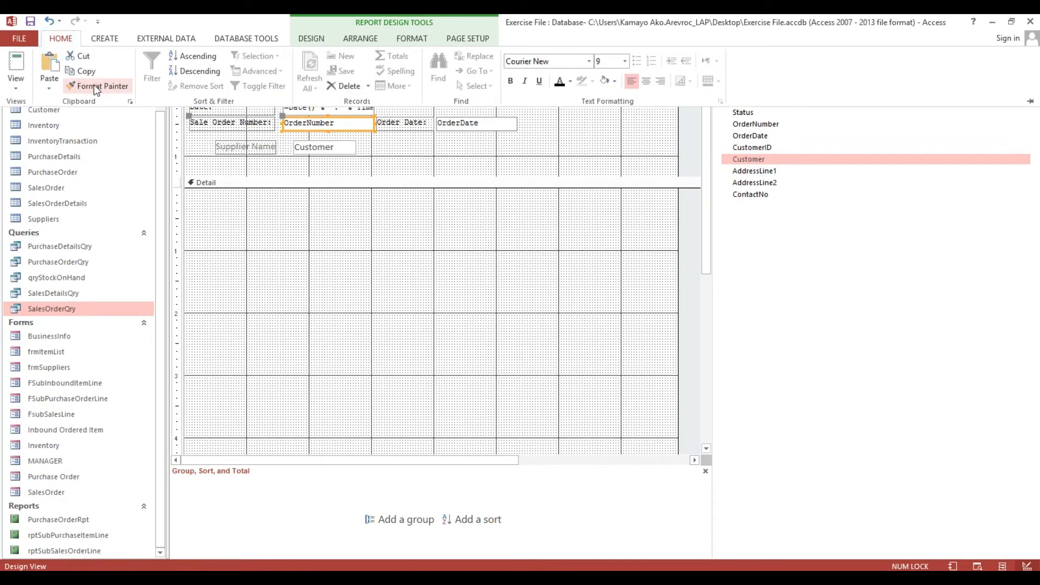
left_click(94, 85)
left_click(319, 147)
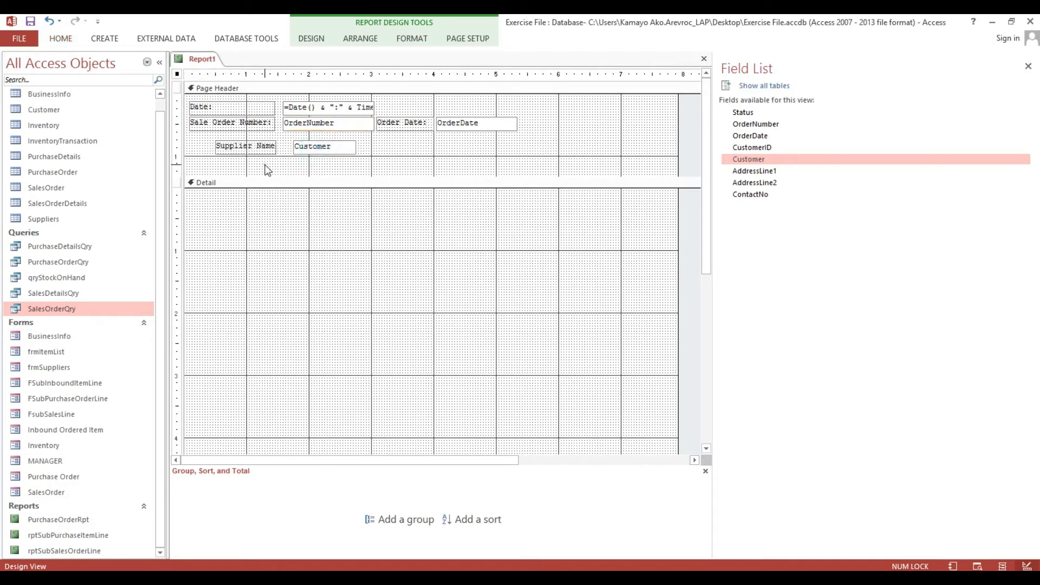
Step: Align the Supplier Name label with the left edge of the Sale Order Number label and size both to the widest
left_click_drag(260, 169, 241, 122)
right_click(240, 123)
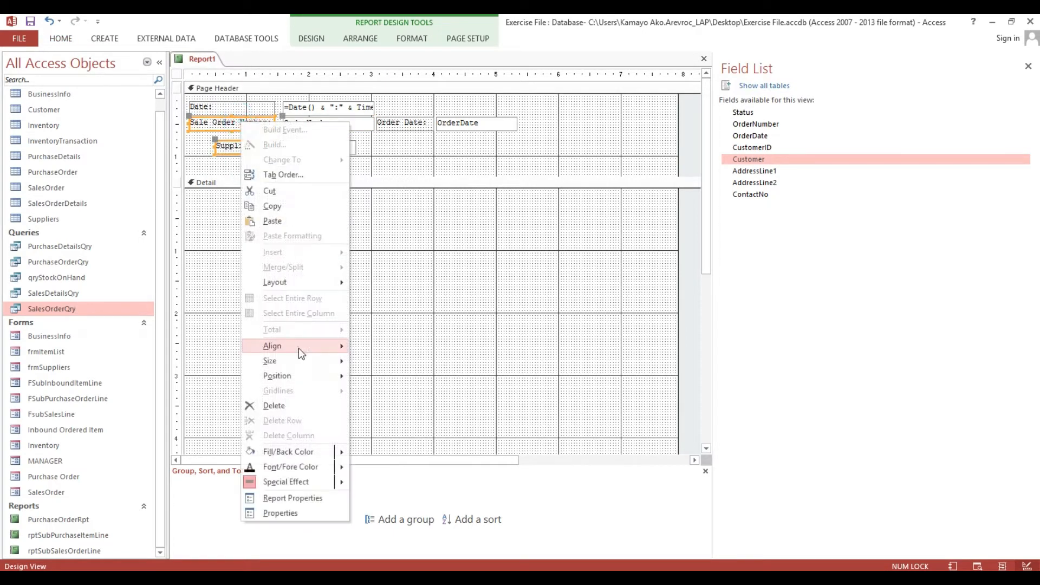
mouse_move(298, 347)
left_click(379, 348)
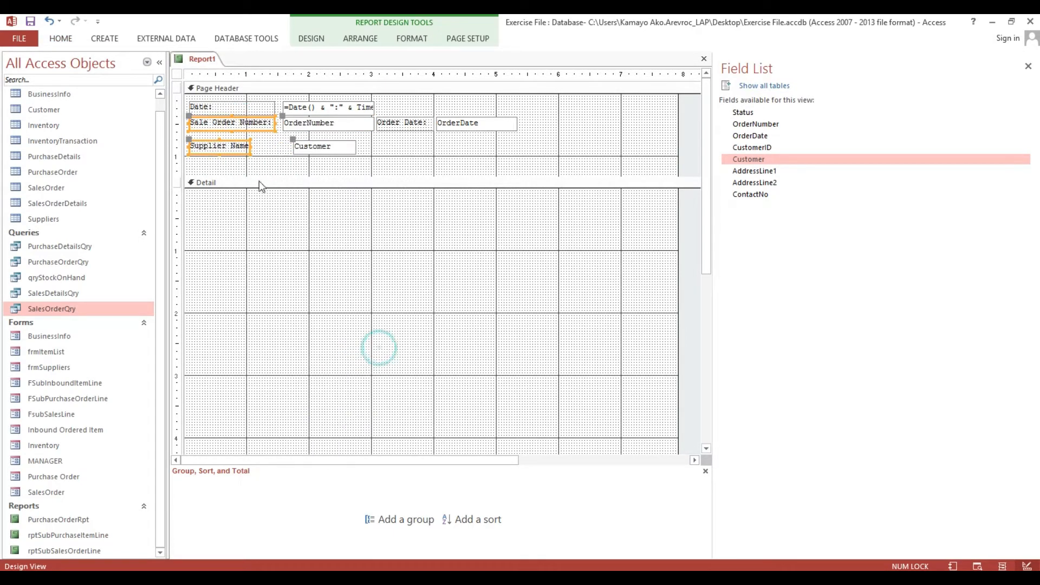
right_click(229, 146)
mouse_move(276, 386)
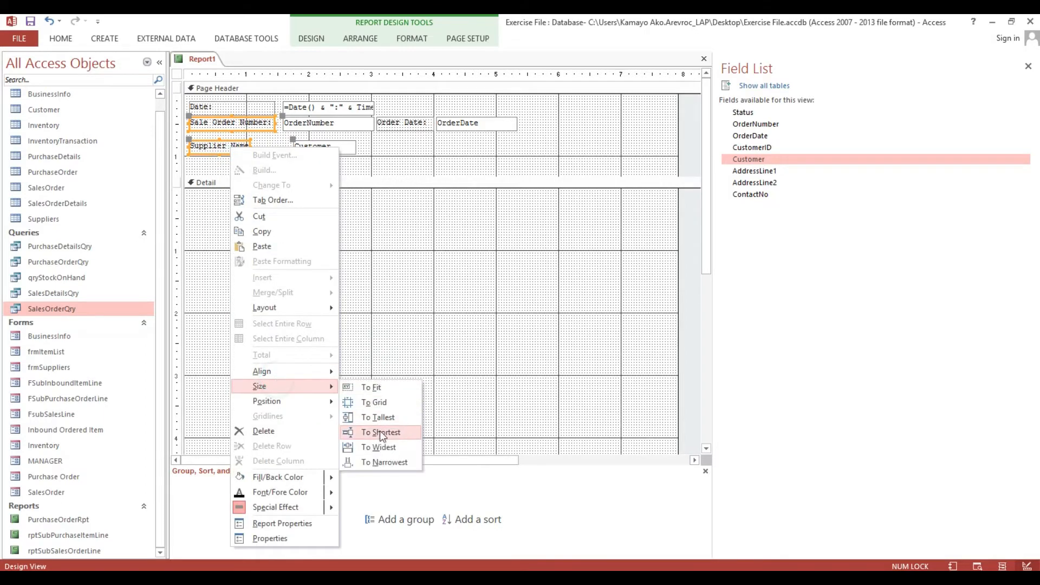
left_click(382, 433)
Step: Left-align the date and time, OrderNumber and Customer text boxes with each other and size them to the widest
left_click_drag(304, 176, 298, 109)
right_click(313, 108)
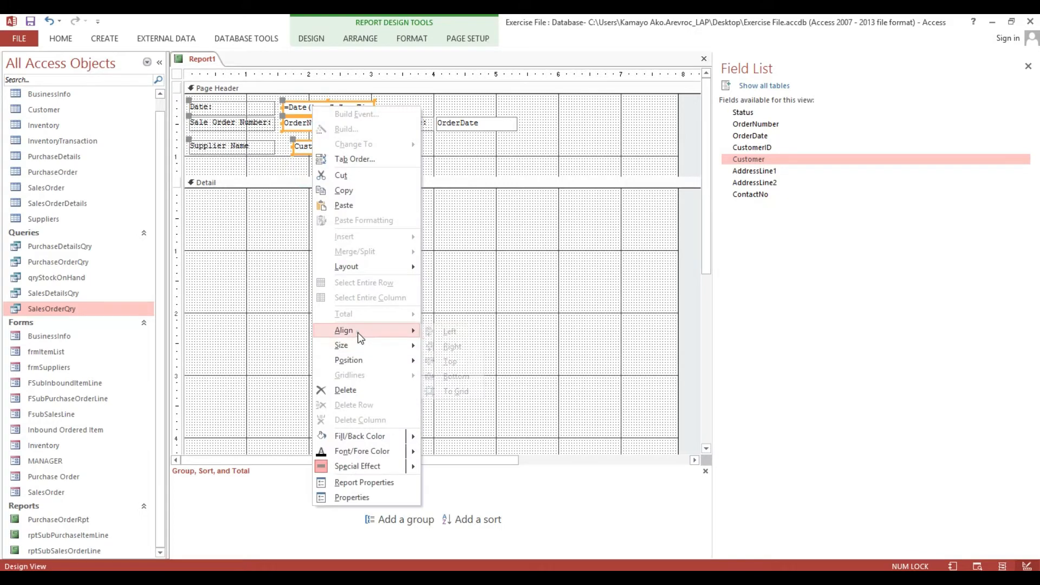
mouse_move(359, 331)
left_click(450, 331)
right_click(314, 141)
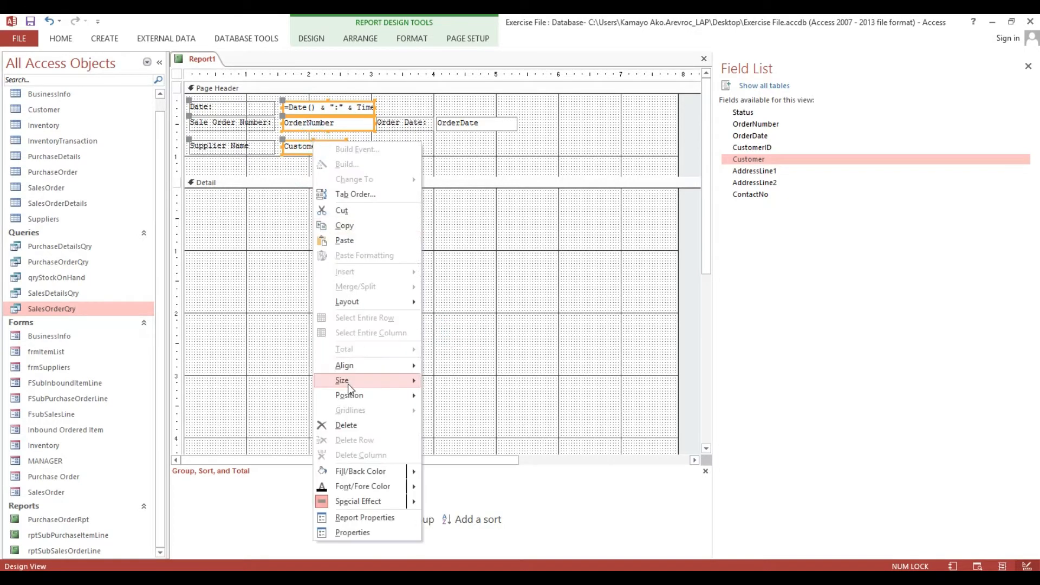
mouse_move(353, 382)
left_click(471, 447)
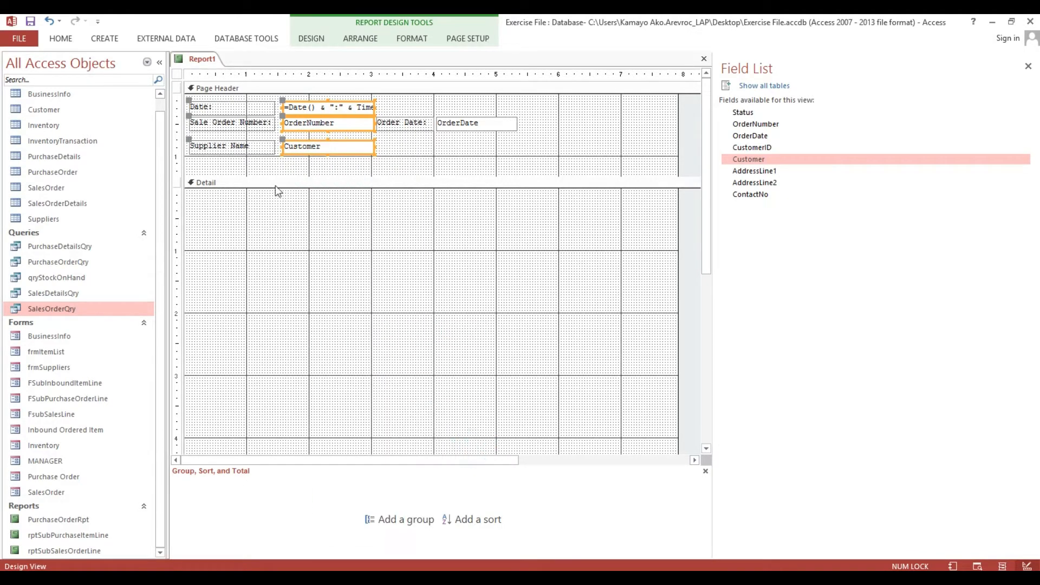
Step: Move the Supplier Name label and the Customer text box up, closer beneath the Sale Order Number row
left_click(262, 165)
left_click_drag(242, 161, 298, 147)
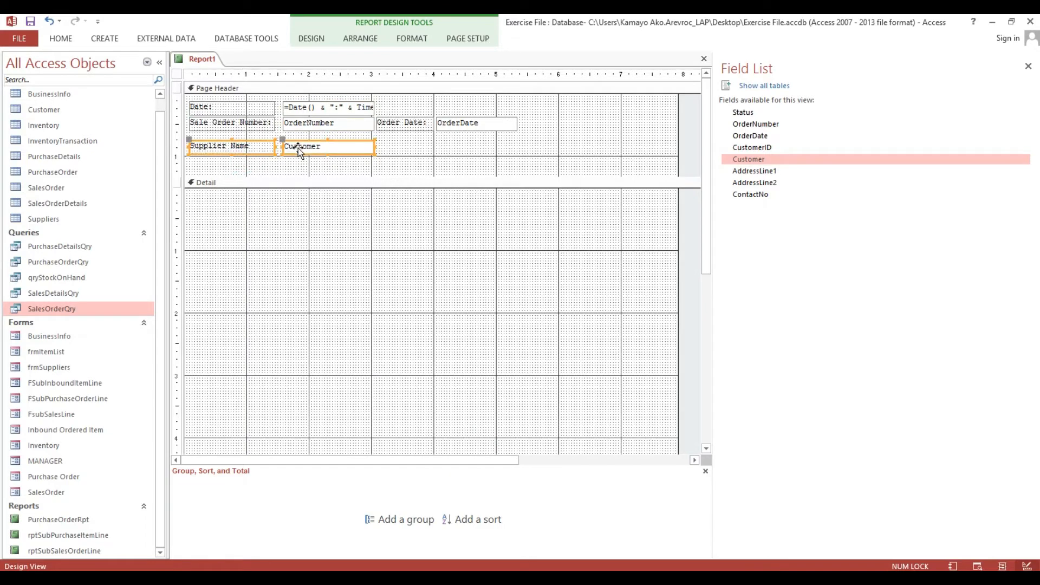
key("Up")
key("Up")
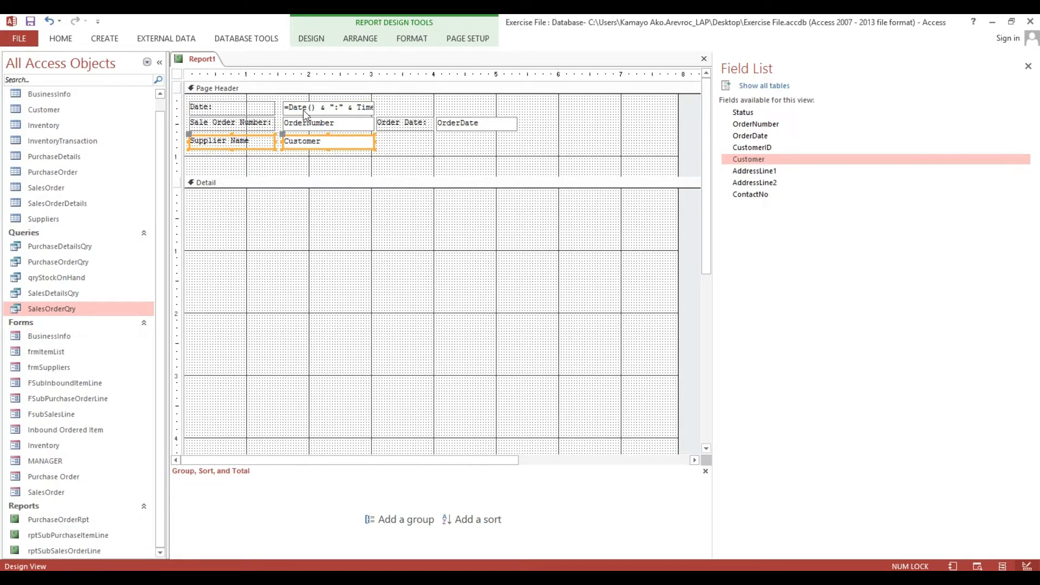
Step: Space the date and time, OrderNumber and Customer text boxes equally in the vertical direction
left_click(438, 157)
left_click_drag(238, 162, 303, 149)
left_click(302, 145)
left_click(415, 160)
left_click_drag(323, 163, 322, 106)
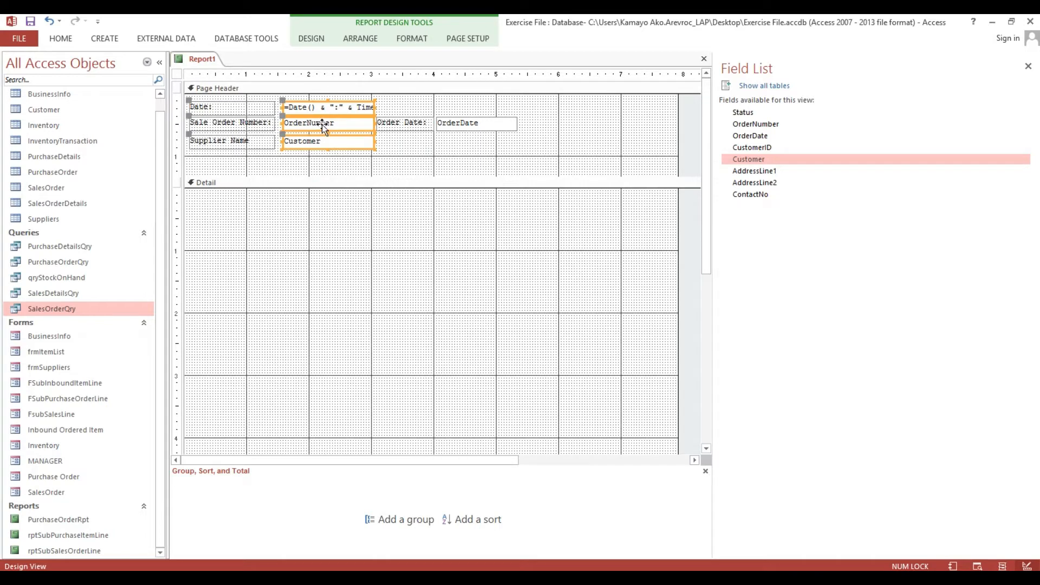
left_click(371, 40)
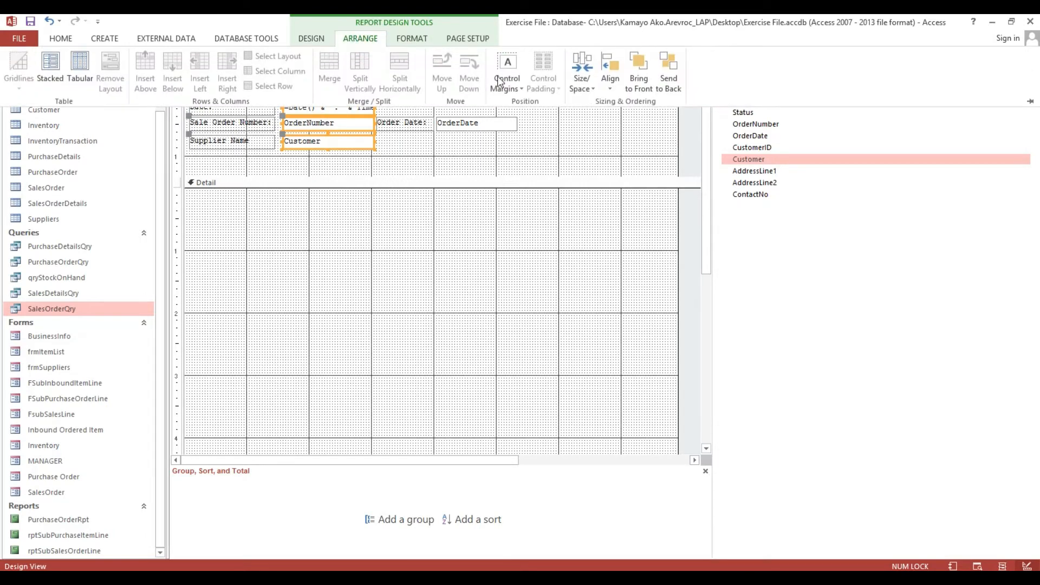
left_click(609, 83)
left_click(584, 84)
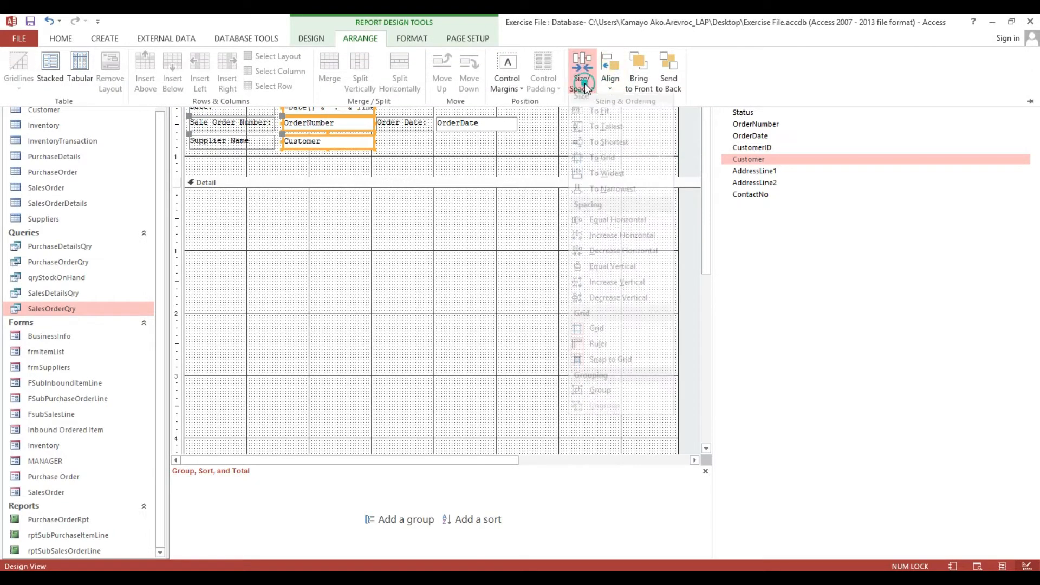
left_click(592, 284)
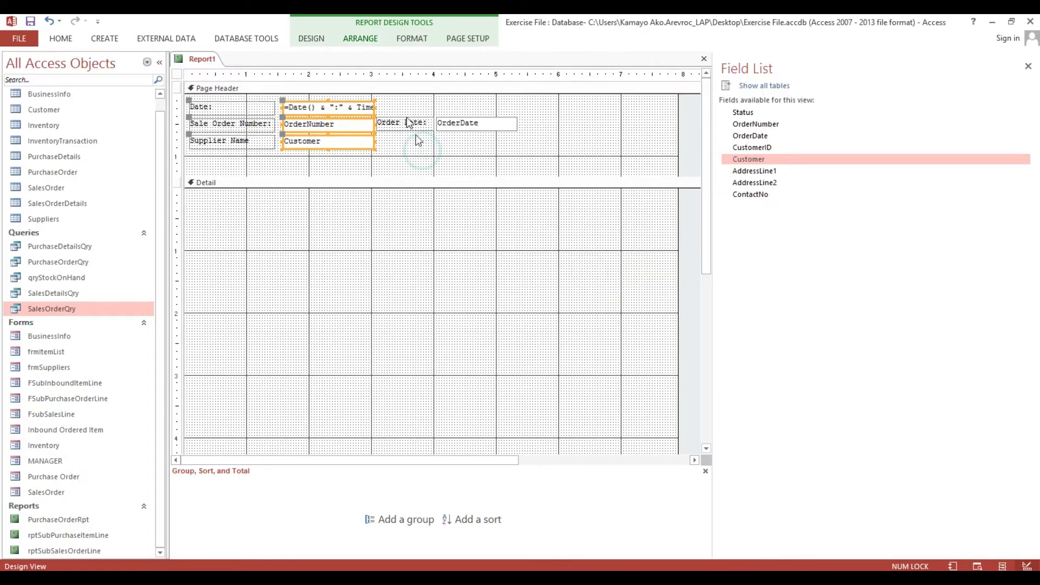
Step: Align the Order Date label and OrderDate text box with the bottom edge of the OrderNumber text box
left_click(428, 160)
left_click_drag(416, 143, 440, 125)
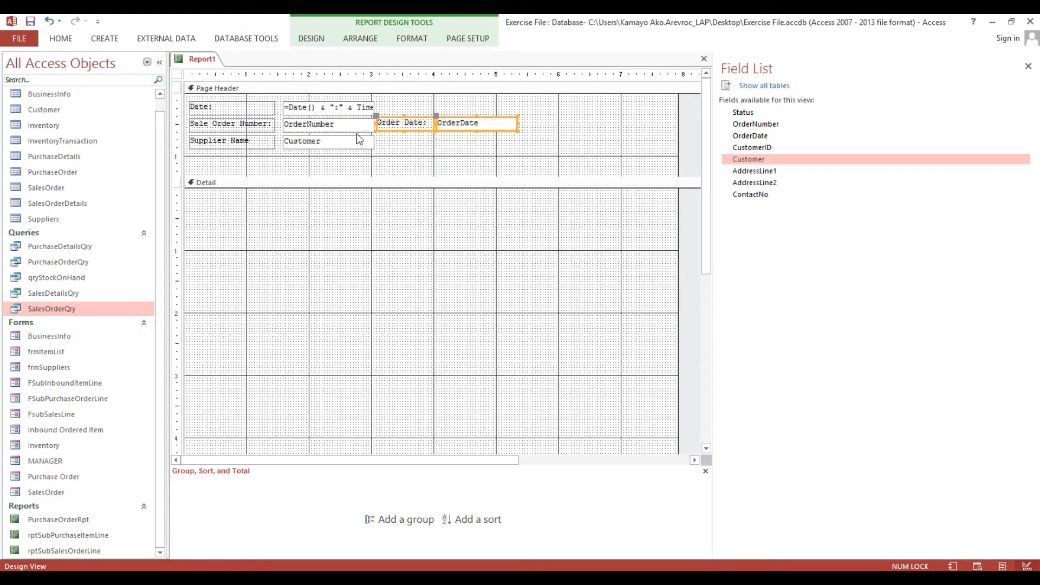
left_click(351, 130, "shift")
right_click(351, 130)
mouse_move(390, 355)
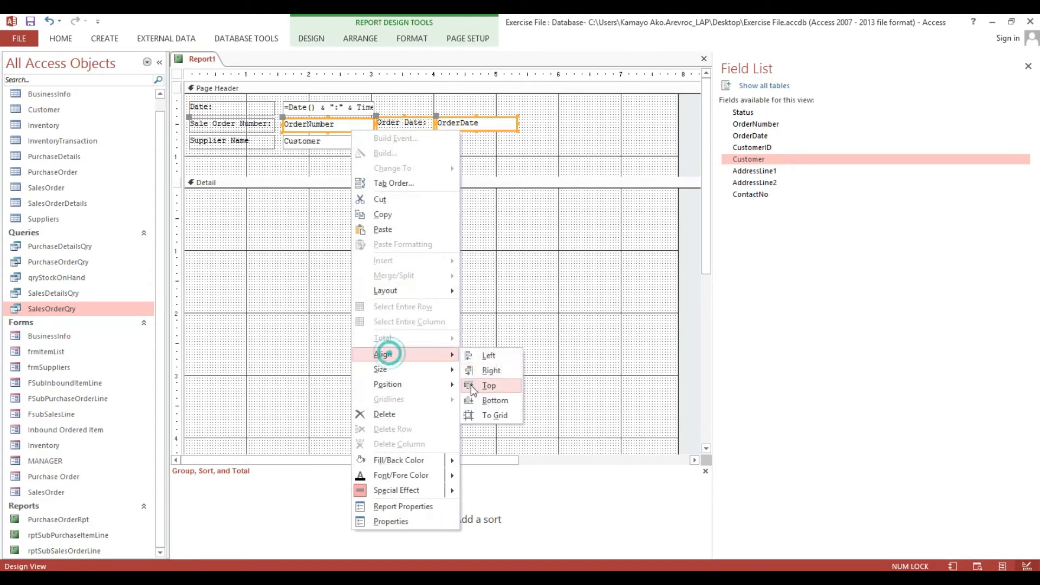
left_click(473, 403)
left_click(369, 162)
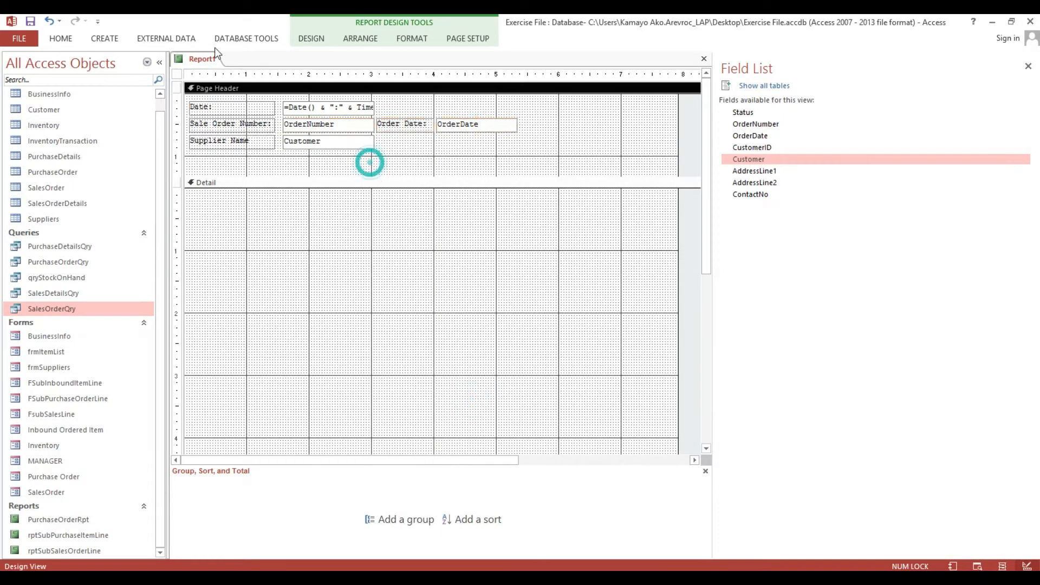
Step: Preview the aligned page header in Report View and return to Design View
left_click(59, 36)
left_click(15, 61)
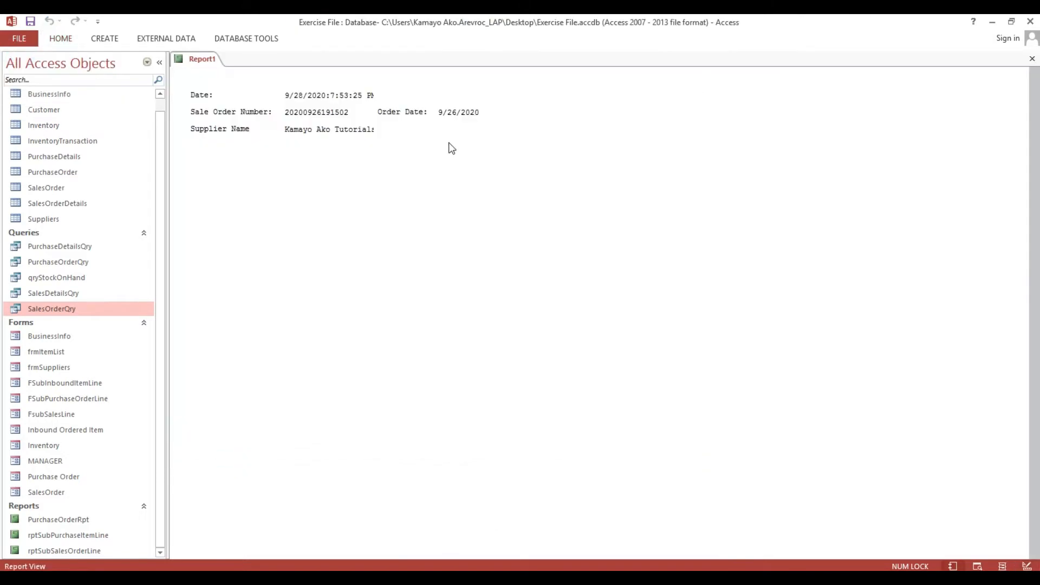
right_click(449, 144)
left_click(481, 185)
Step: Widen the date and time text box to about 2.5 inches so its whole expression fits
left_click(328, 107)
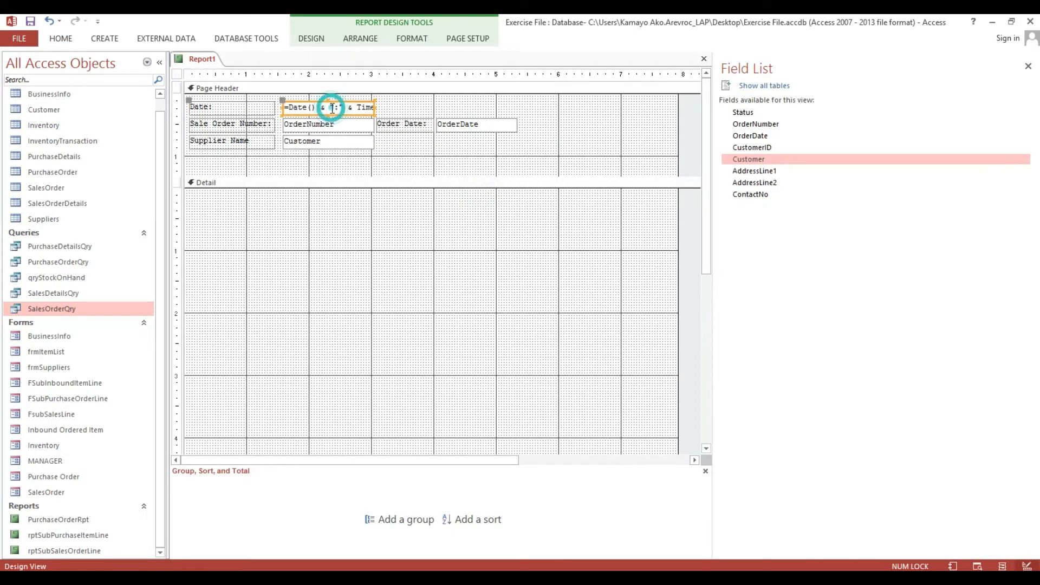
key("shift+Right")
key("shift+Right")
key("shift+Right")
key("shift+Right")
key("shift+Right")
key("shift+Right")
key("shift+Right")
key("shift+Right")
key("shift+Right")
key("shift+Right")
key("shift+Right")
key("shift+Right")
key("shift+Right")
key("shift+Right")
key("shift+Right")
key("shift+Right")
key("shift+Right")
key("shift+Right")
key("shift+Right")
key("shift+Right")
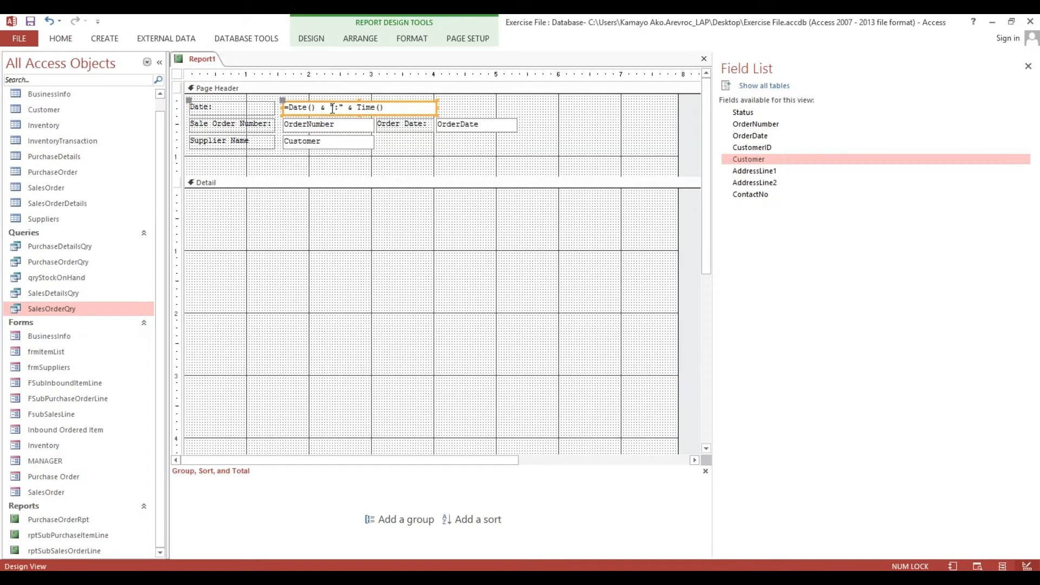
Step: Check the widened date and time text box in Report View and return to Design View
left_click(56, 38)
left_click(16, 60)
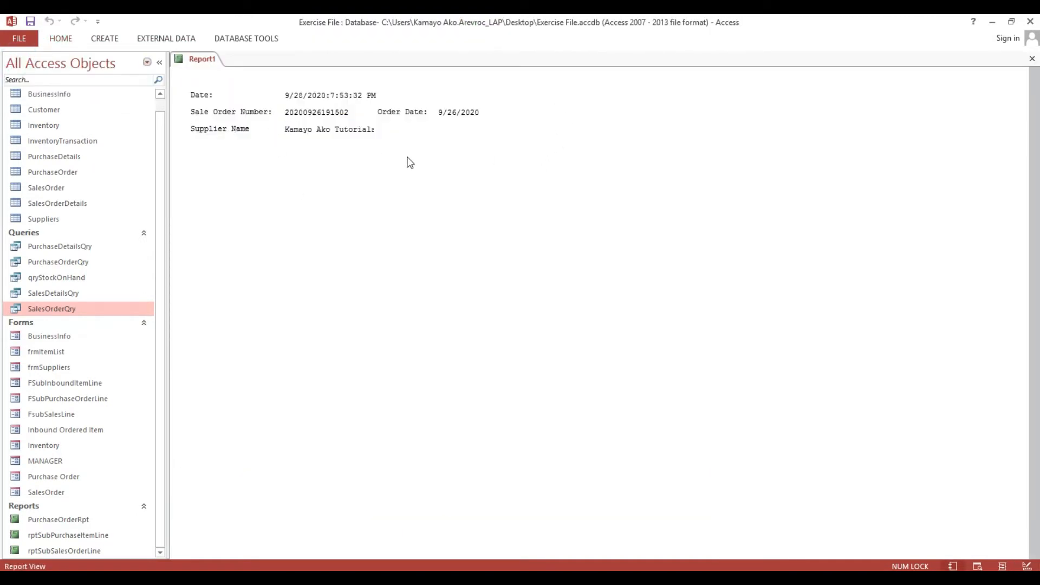
right_click(409, 153)
left_click(441, 190)
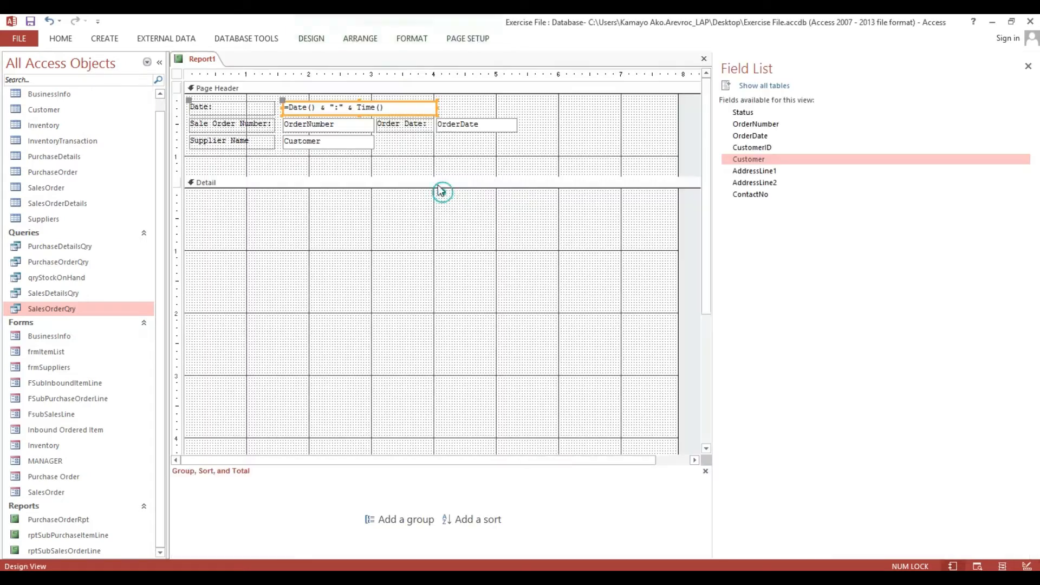
Step: Set the report's Pop Up property to Yes
key("F4")
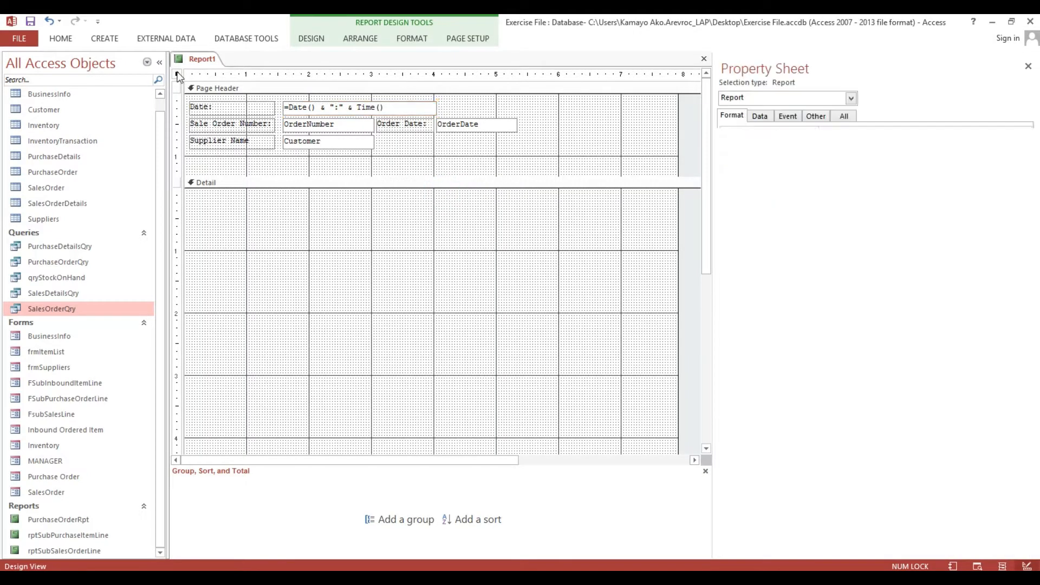
left_click(177, 74)
left_click(814, 116)
double_click(853, 134)
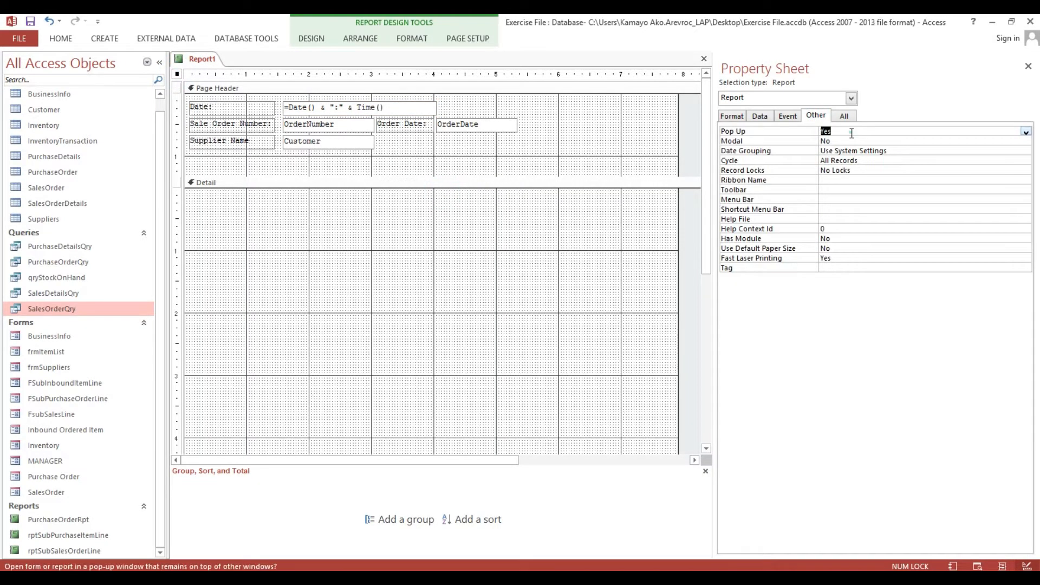
Step: View the report as a pop-up window, reposition that window, and return to Design View
left_click(60, 38)
left_click(17, 56)
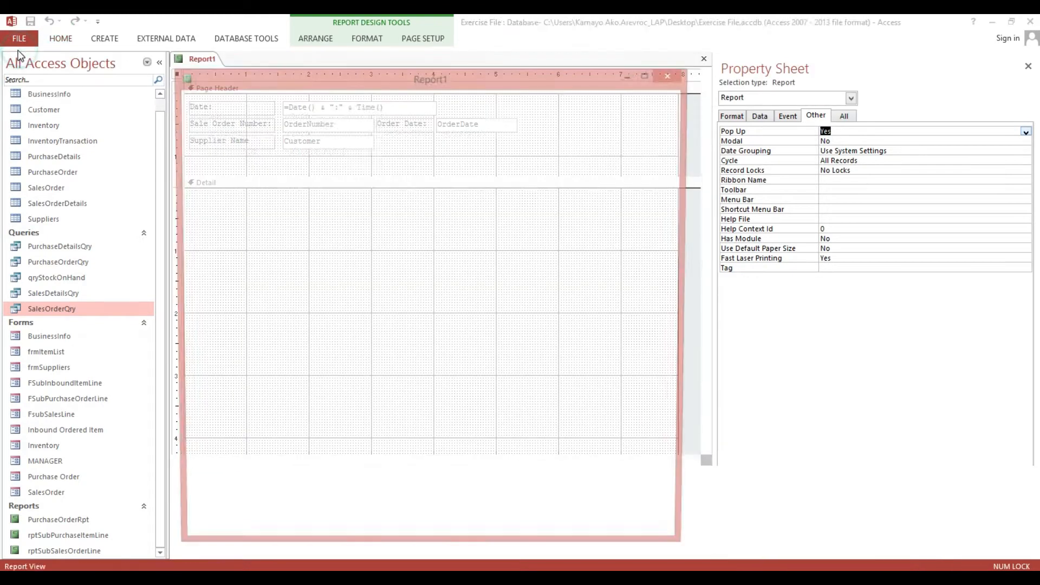
left_click_drag(387, 72, 340, 81)
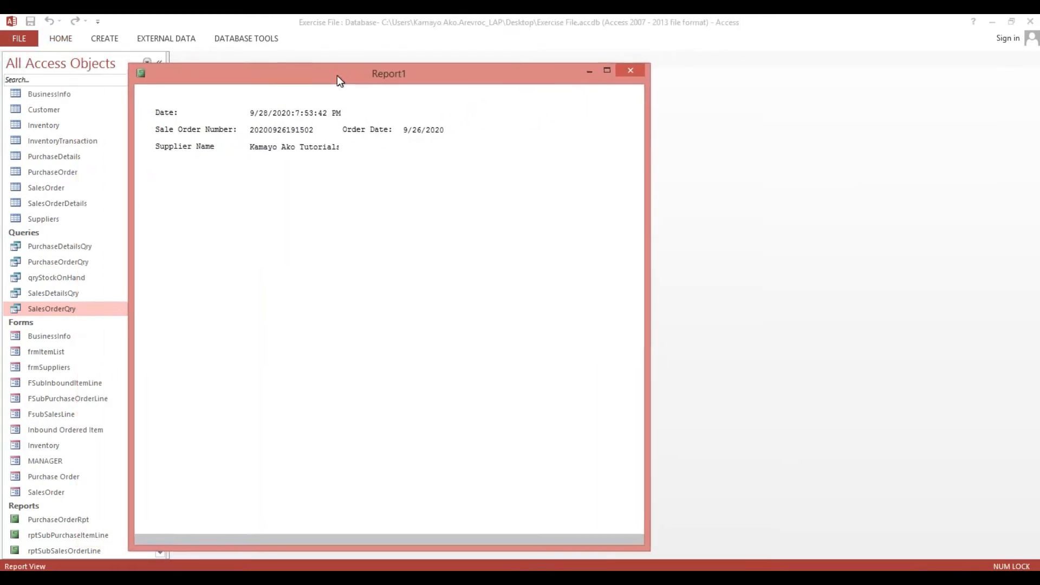
right_click(380, 182)
left_click(402, 223)
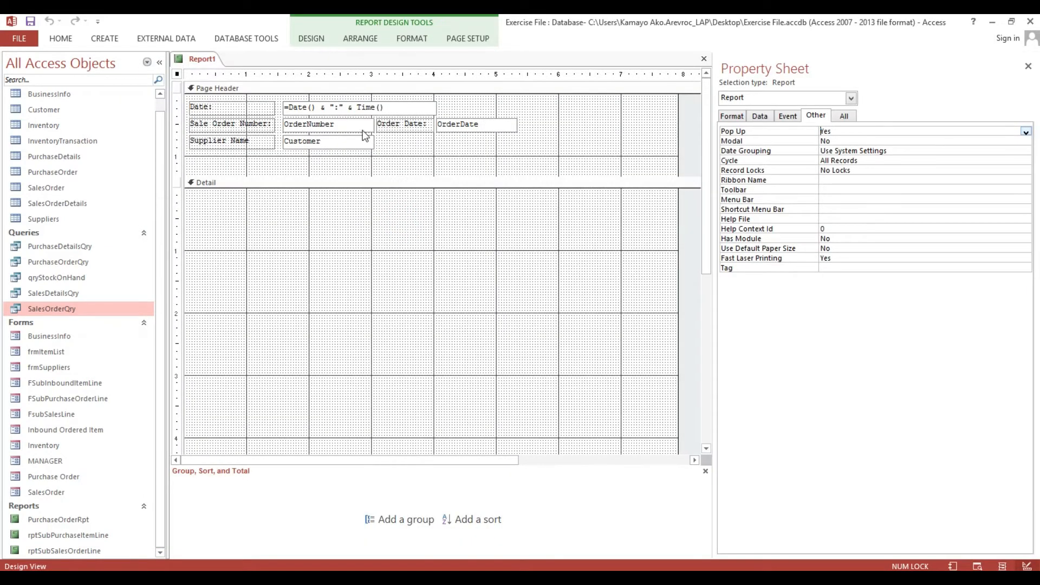
Step: Narrow the OrderNumber text box to about 1.3 inches and shift the Order Date label and OrderDate text box closer to it
left_click(360, 125)
left_click_drag(373, 126, 362, 126)
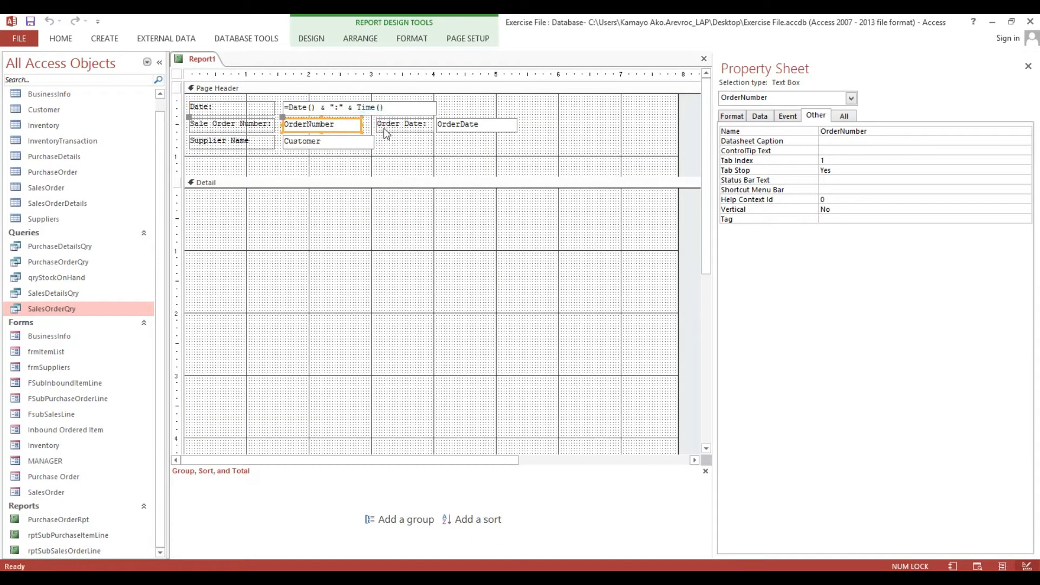
left_click(386, 130)
left_click(437, 127, "shift")
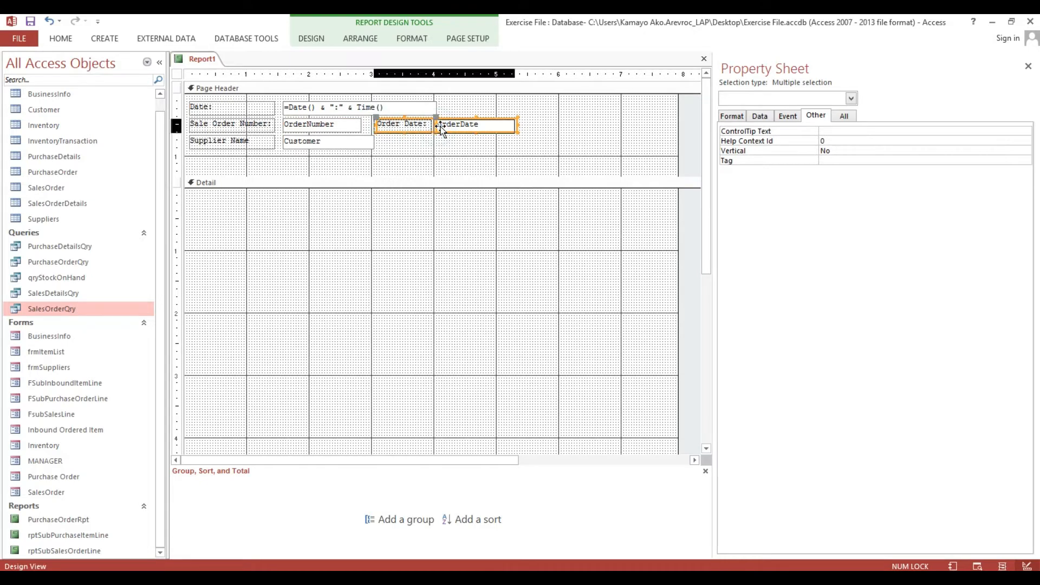
key("Left")
key("Left")
key("Left")
key("Left")
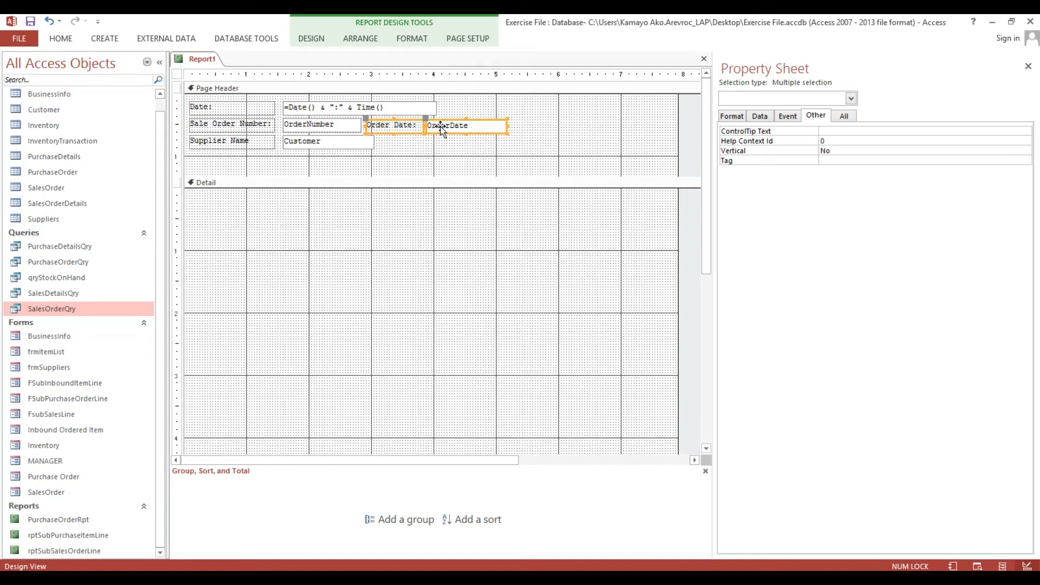
left_click(575, 127)
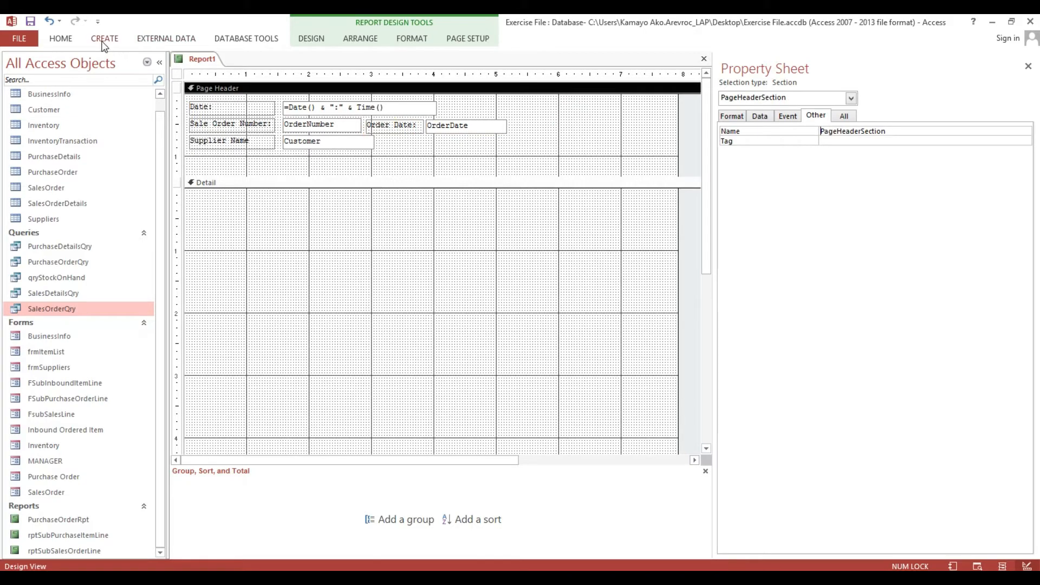
Step: Add a label about 2 inches wide near the page header's upper-right corner with the caption Sales Order Report
left_click(304, 40)
left_click(277, 70)
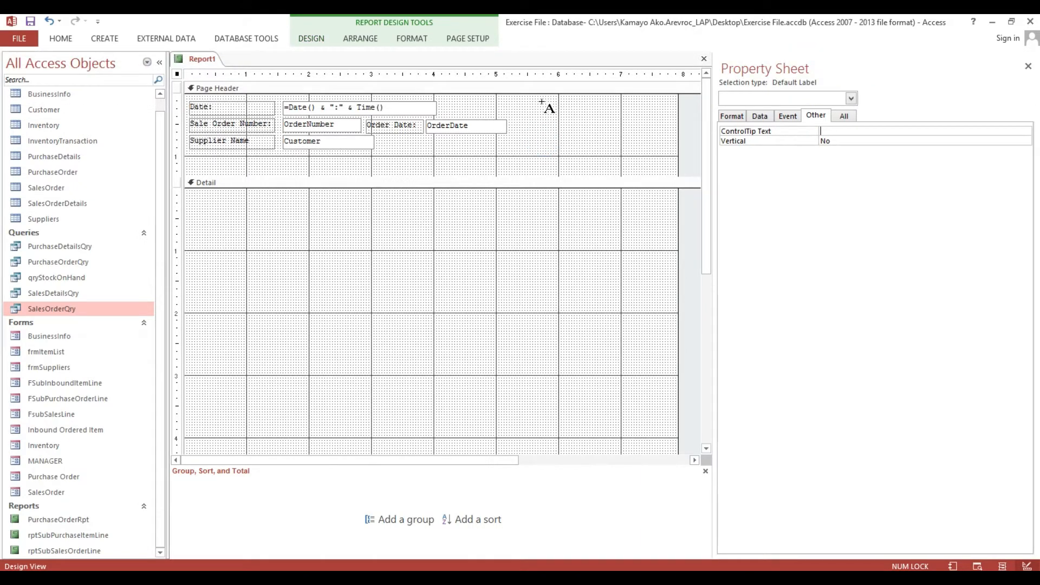
left_click_drag(541, 94, 664, 111)
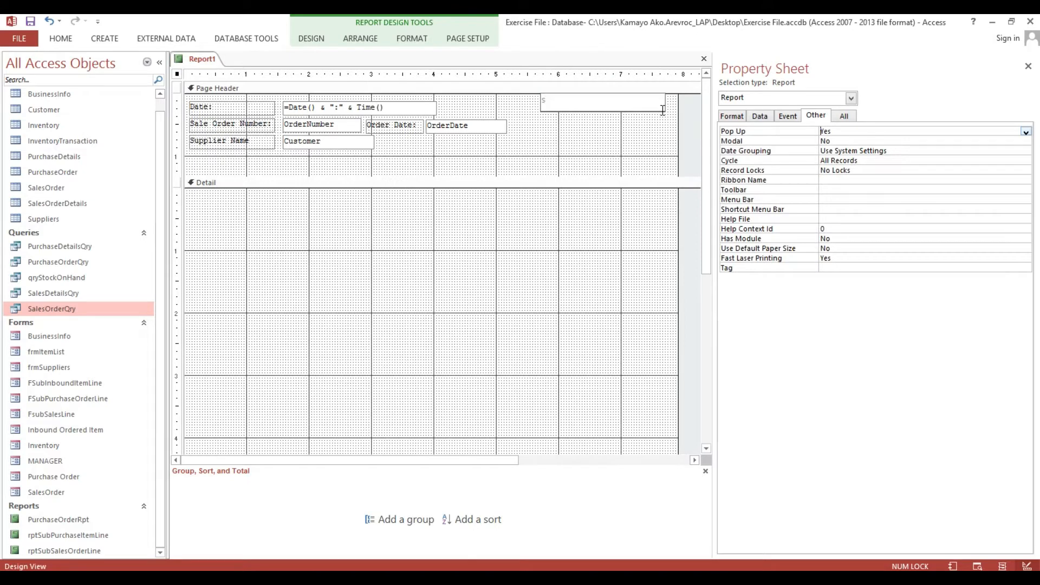
type("S")
key("Caps_Lock")
type("A")
key("Caps_Lock")
type("sa")
key("Caps_Lock")
type("S")
key("Caps_Lock")
left_click(587, 142)
Step: Right-align the Sales Order Report label's text and move the label slightly down and to the right
left_click(590, 104)
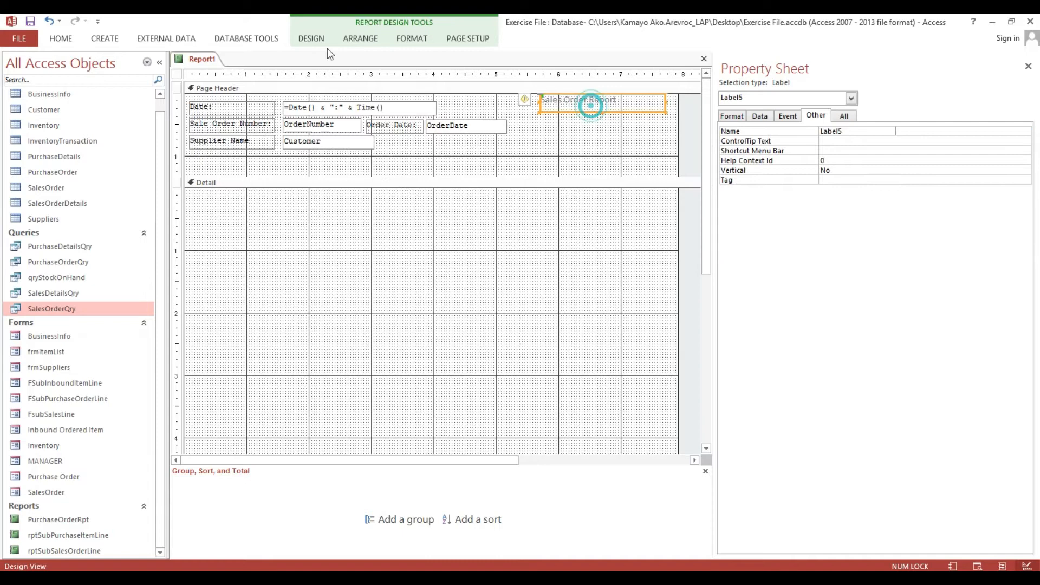
left_click(60, 38)
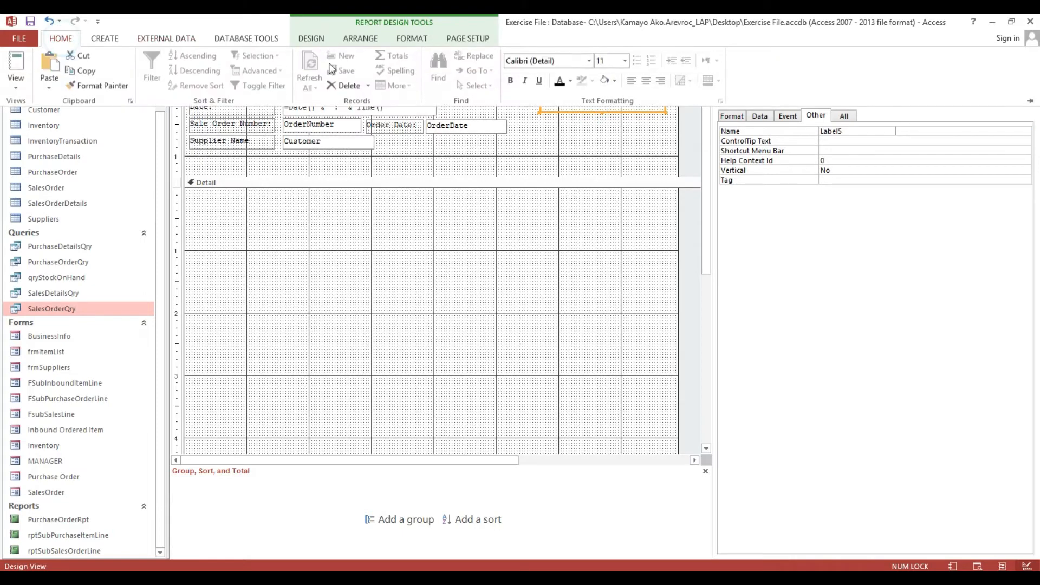
left_click(600, 121)
left_click_drag(600, 110, 605, 115)
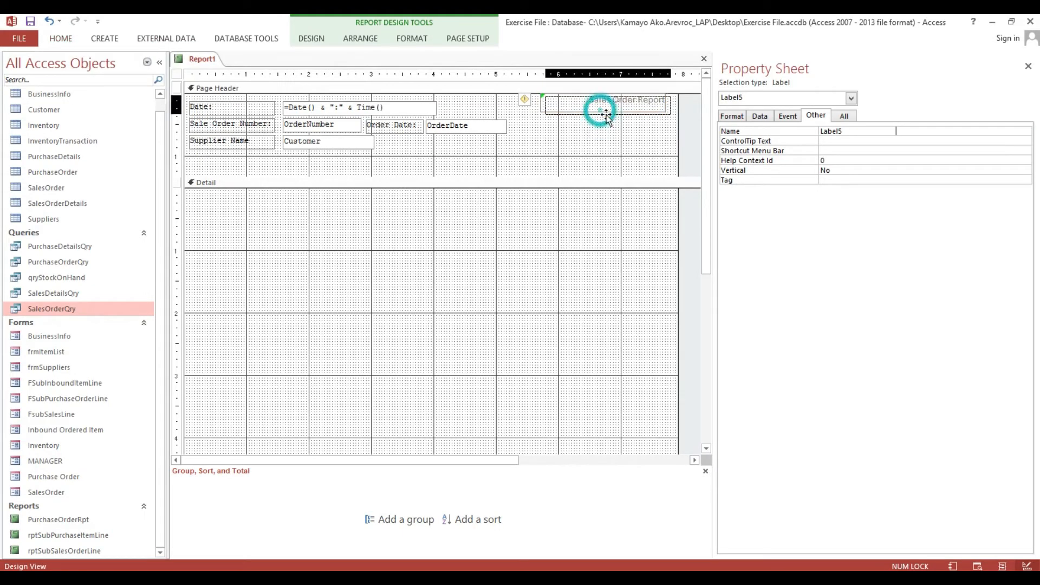
Step: Copy the date and time text box's formatting onto the Sales Order Report label with Format Painter
left_click(340, 113)
left_click(60, 38)
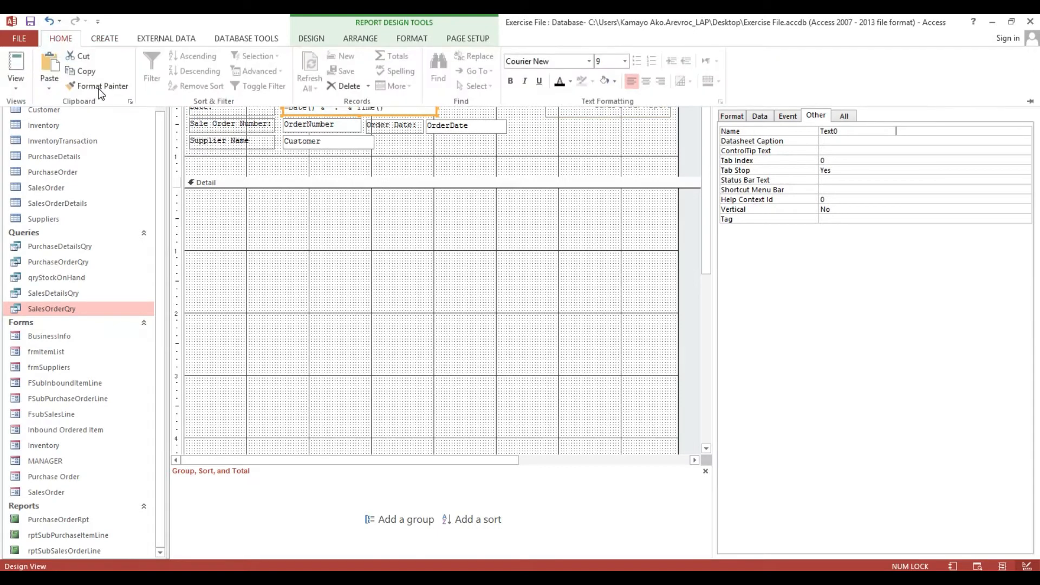
left_click(101, 87)
left_click(580, 115)
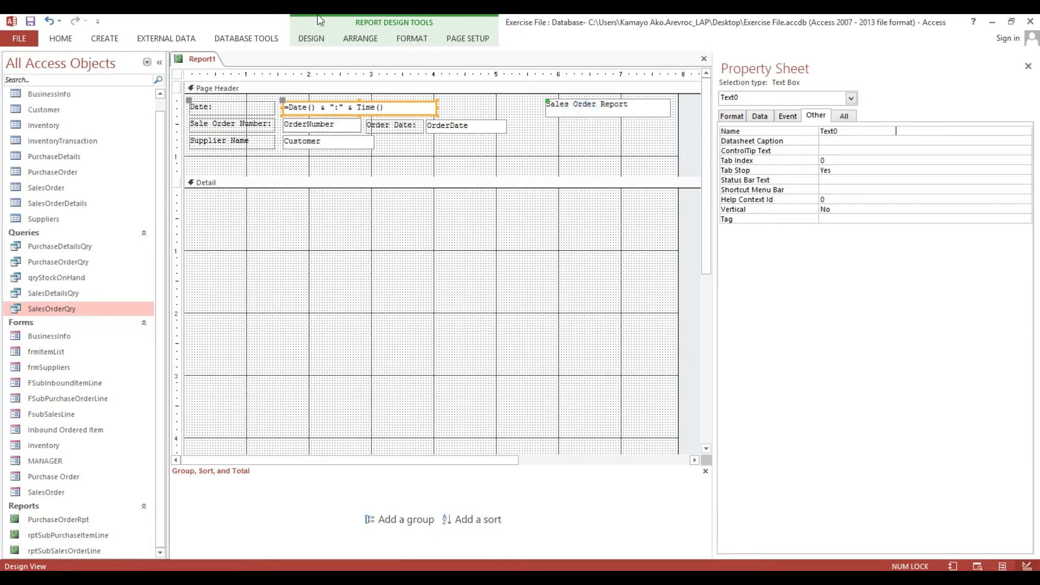
Step: Right-align the text of the newly formatted Sales Order Report label
left_click(568, 116)
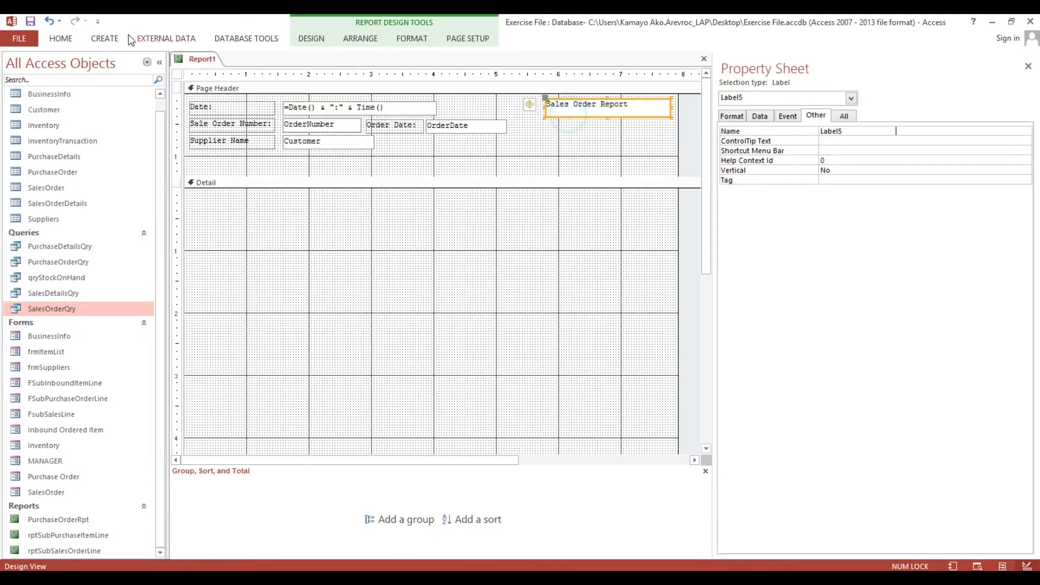
left_click(60, 38)
left_click(661, 81)
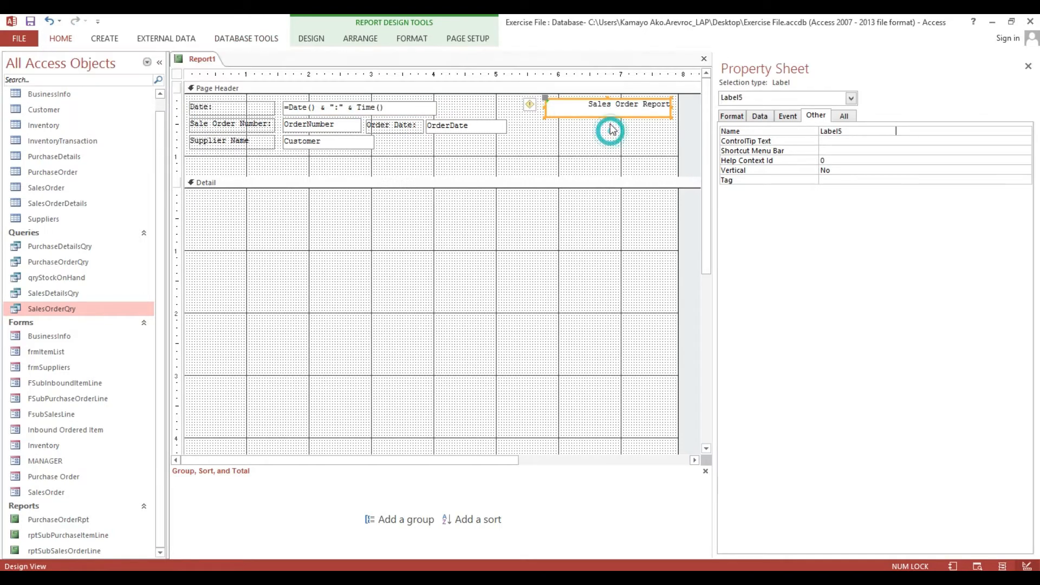
Step: Move the Sales Order Report label down level with the Order Date row and shorten the Page Header section to about 1.1 inches
left_click(608, 115)
left_click(604, 115)
left_click_drag(605, 115, 597, 136)
left_click(528, 161)
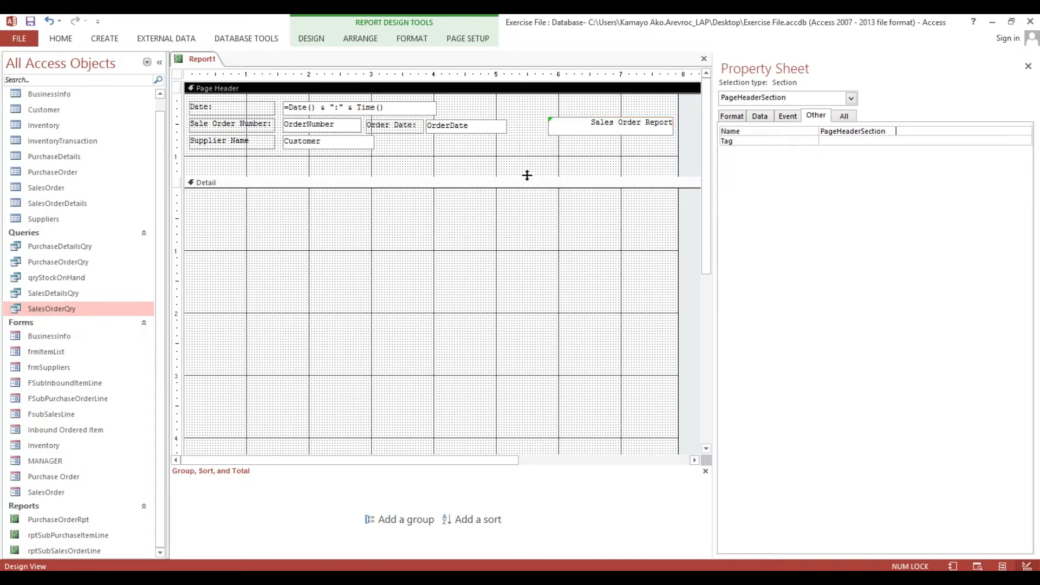
left_click_drag(530, 175, 528, 161)
Step: Size the OrderDate text box and the Sales Order Report label to the shortest height
left_click(566, 134)
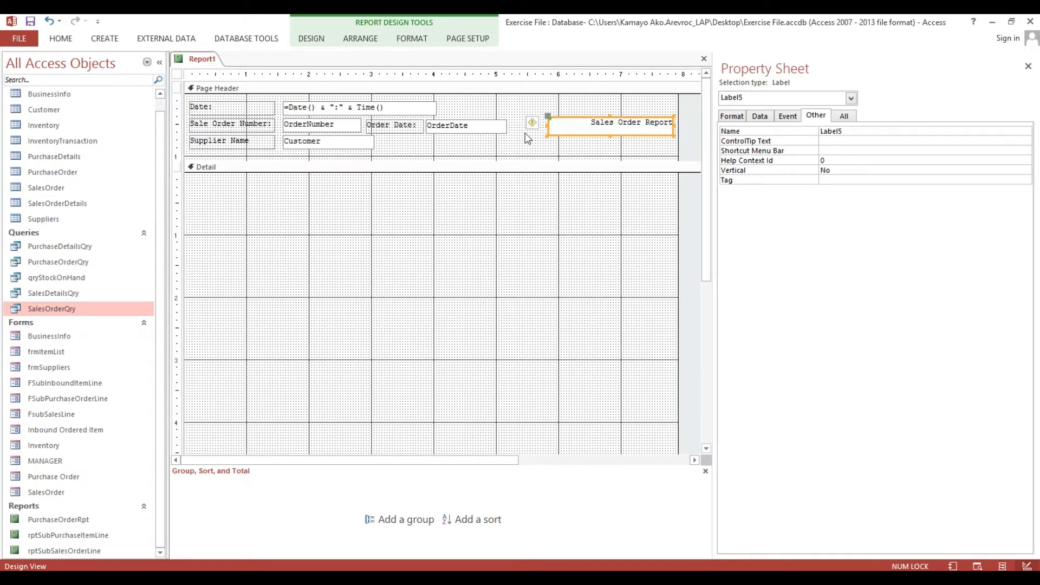
left_click(454, 127, "shift")
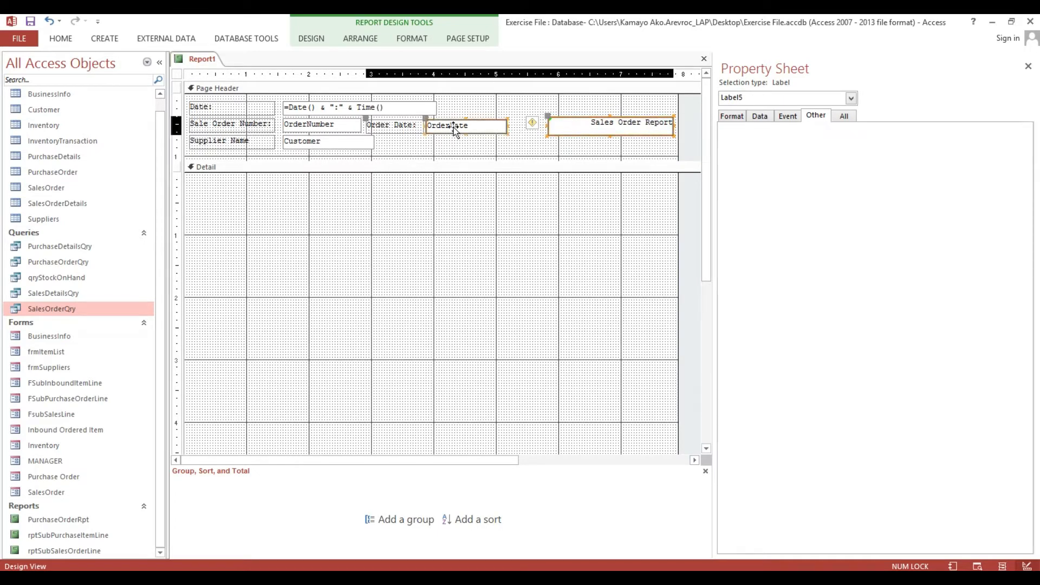
right_click(454, 127)
mouse_move(506, 367)
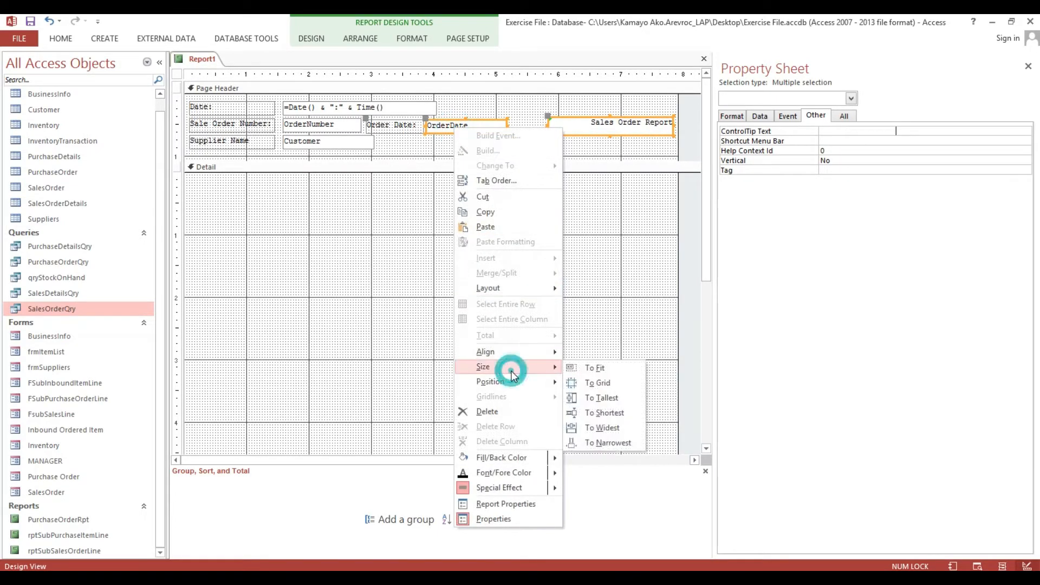
left_click(596, 414)
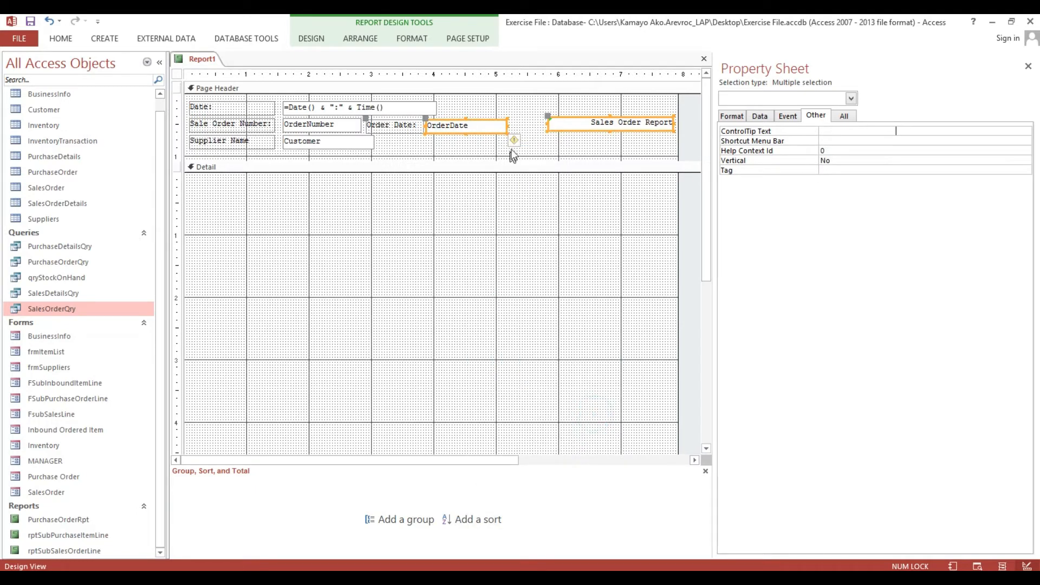
Step: Align the Order Date label, OrderDate text box and Sales Order Report label along their bottom edges
right_click(491, 128)
mouse_move(569, 354)
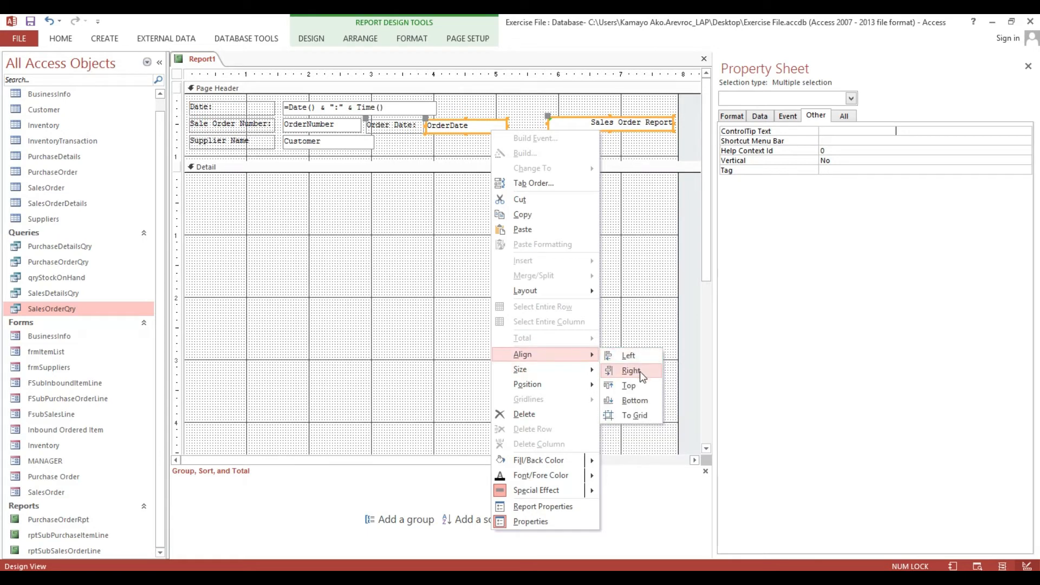
left_click(634, 400)
left_click(540, 139)
Step: Make the Sales Order Report label bold and apply the black font colour to it
left_click(567, 125)
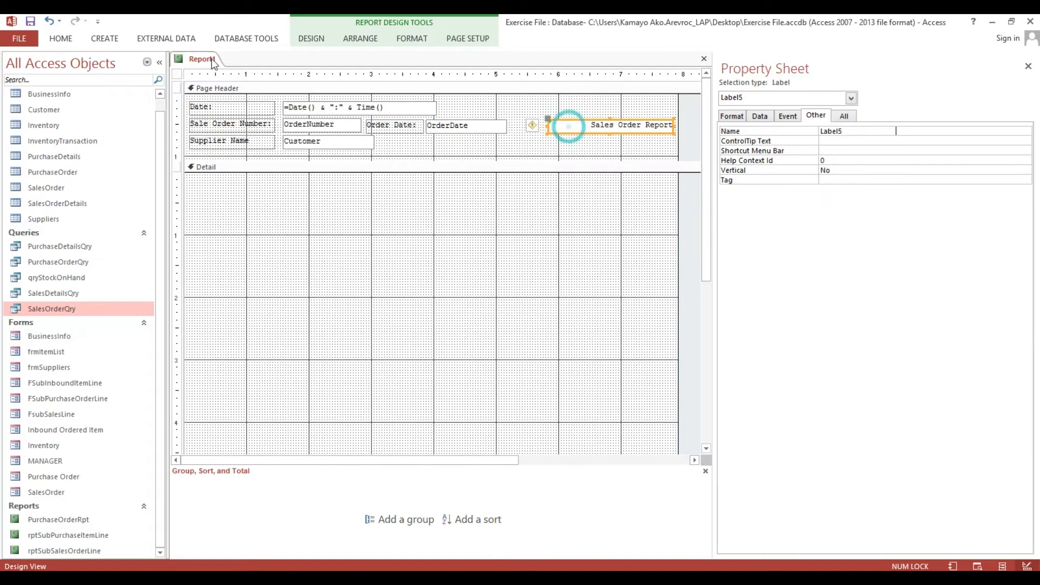
left_click(60, 38)
left_click(510, 81)
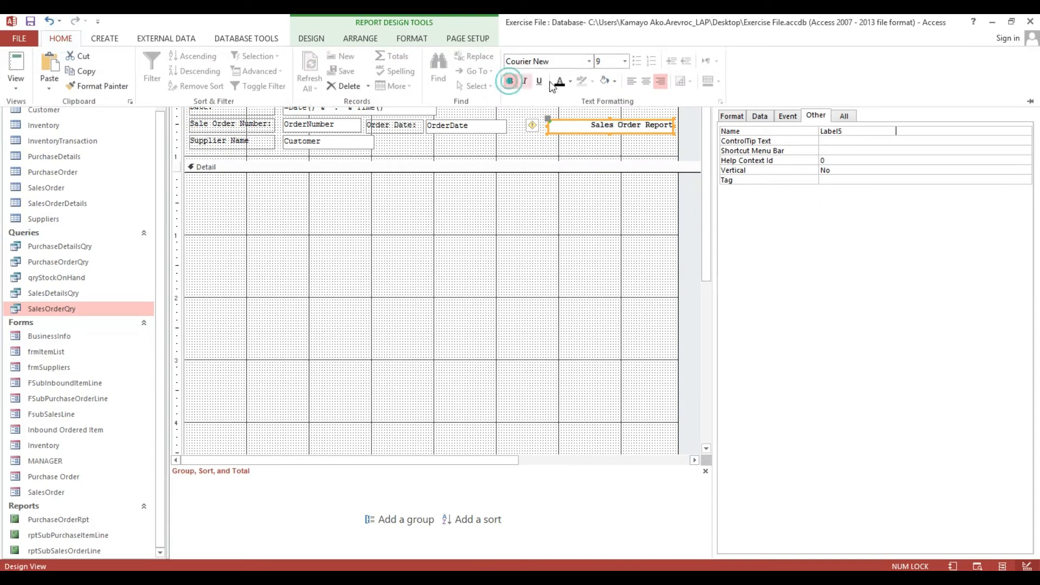
left_click(560, 82)
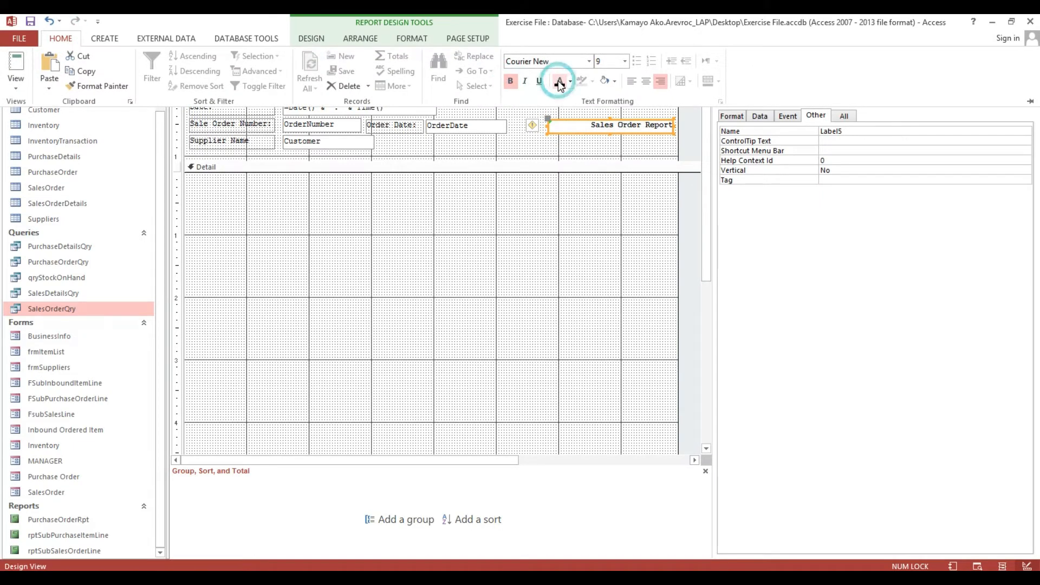
Step: Check the page header's formatting in Report view and return to Design view
left_click(13, 61)
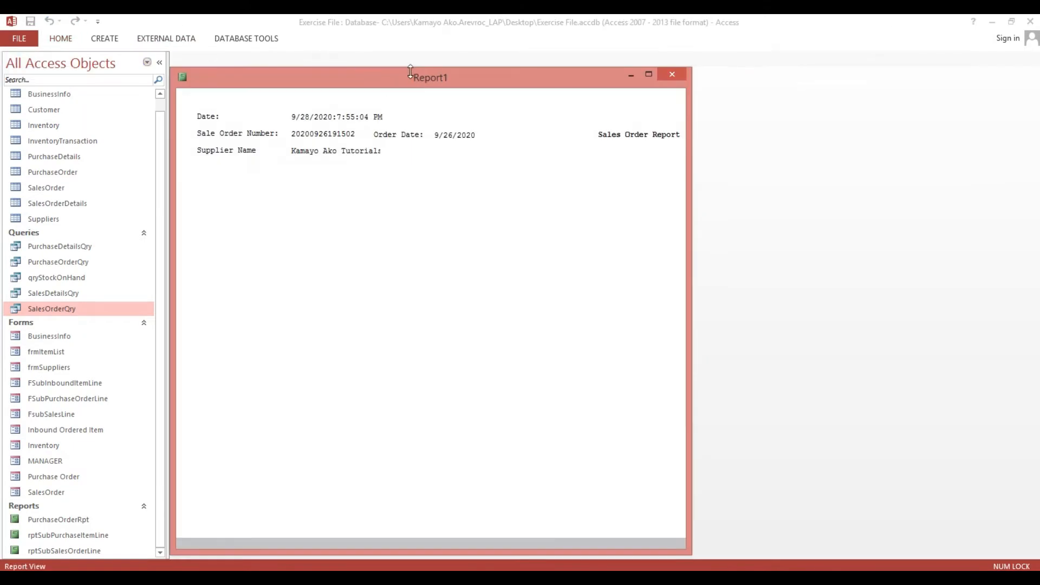
left_click_drag(410, 71, 429, 48)
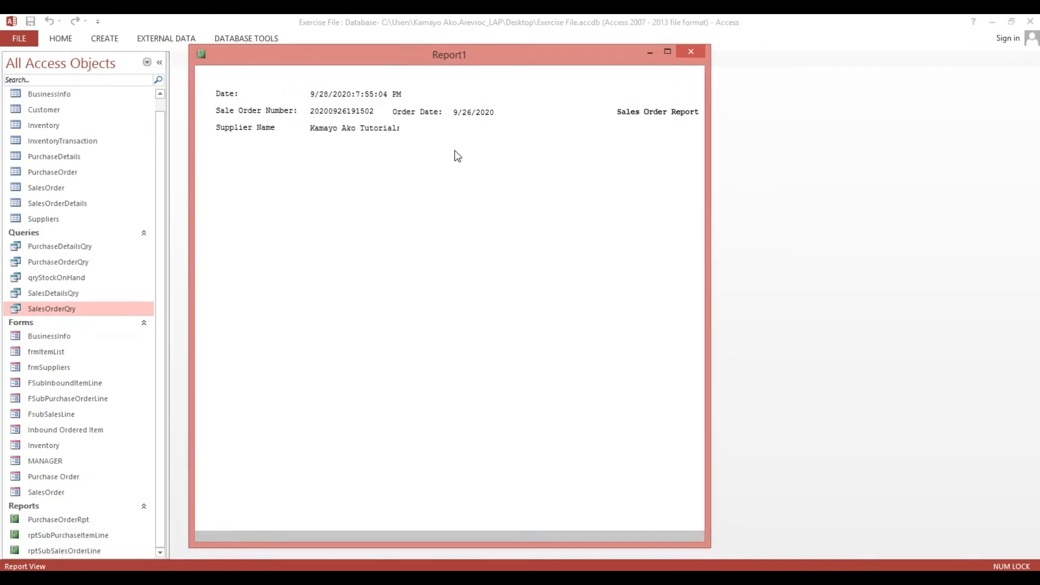
right_click(455, 155)
left_click(471, 188)
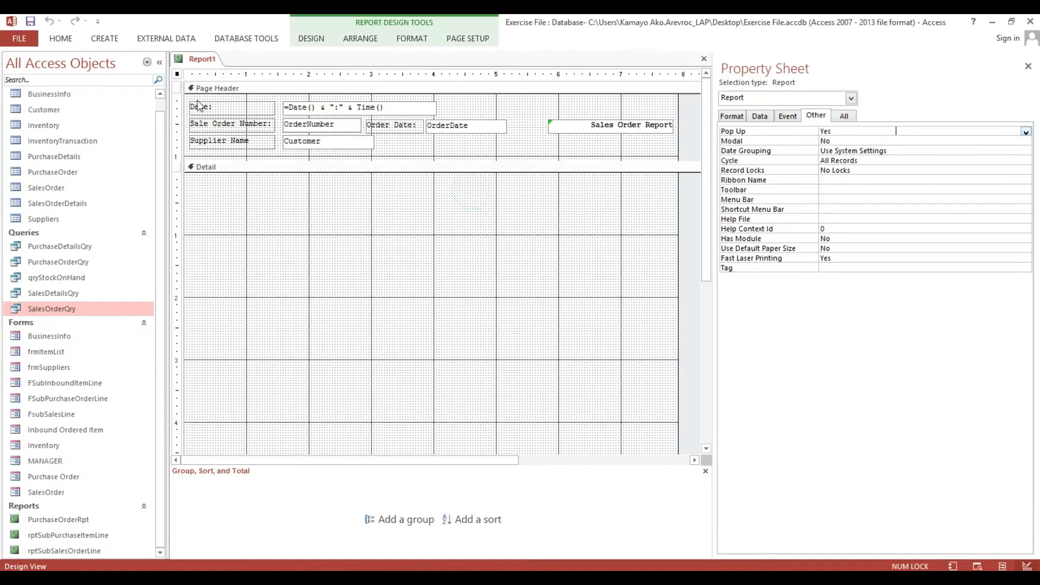
Step: Select all the Page Header controls, check their placement once more in Report view, and go back to Design view
left_click_drag(196, 100, 630, 129)
key("Right")
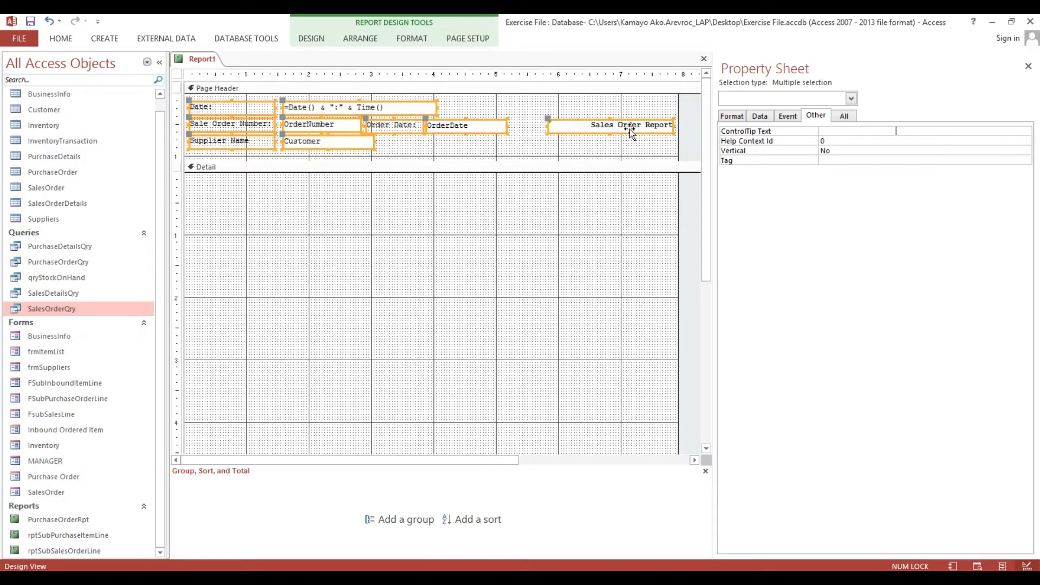
left_click(61, 38)
left_click(16, 61)
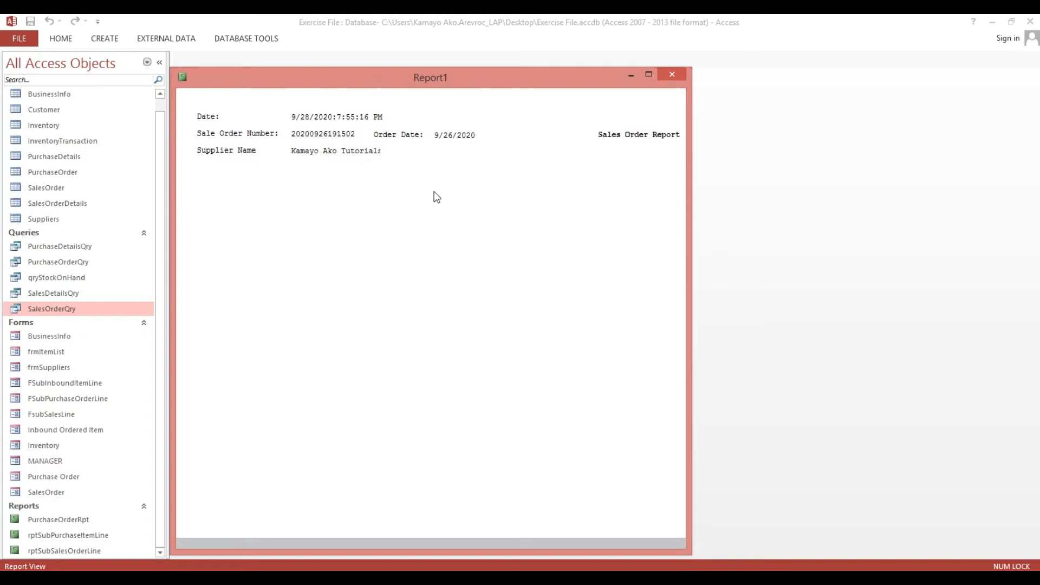
right_click(428, 178)
left_click(442, 216)
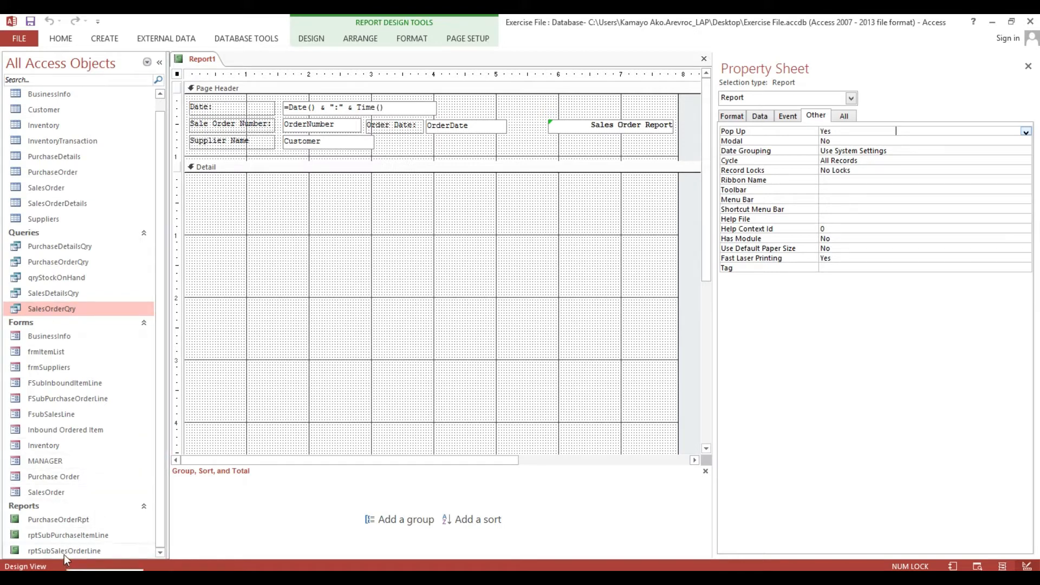
Step: Insert rptSubSalesOrderLine as a subreport in the Detail section and delete its attached label
left_click_drag(64, 555, 203, 198)
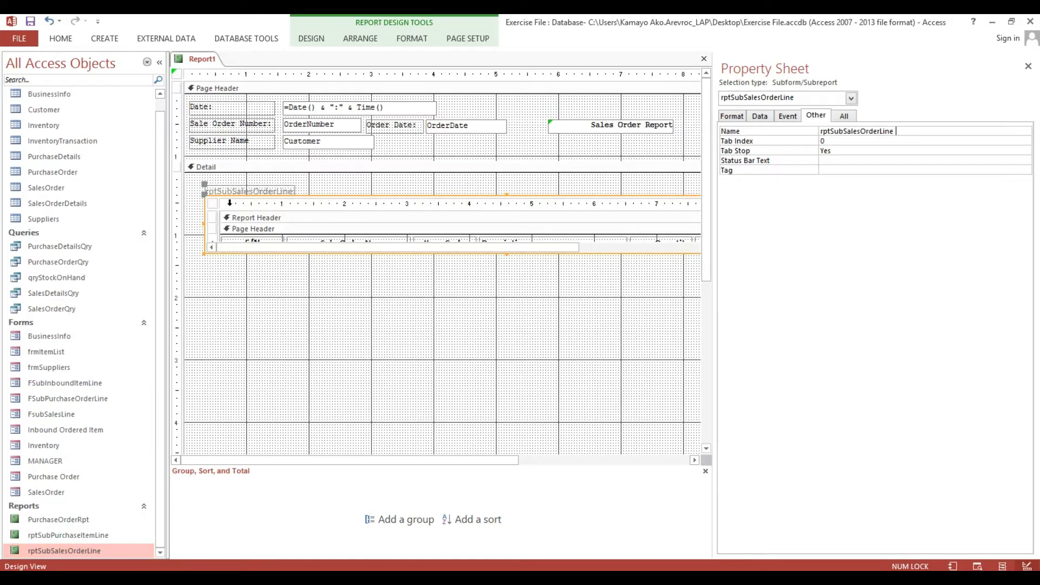
left_click(217, 173)
left_click(217, 188)
key("Delete")
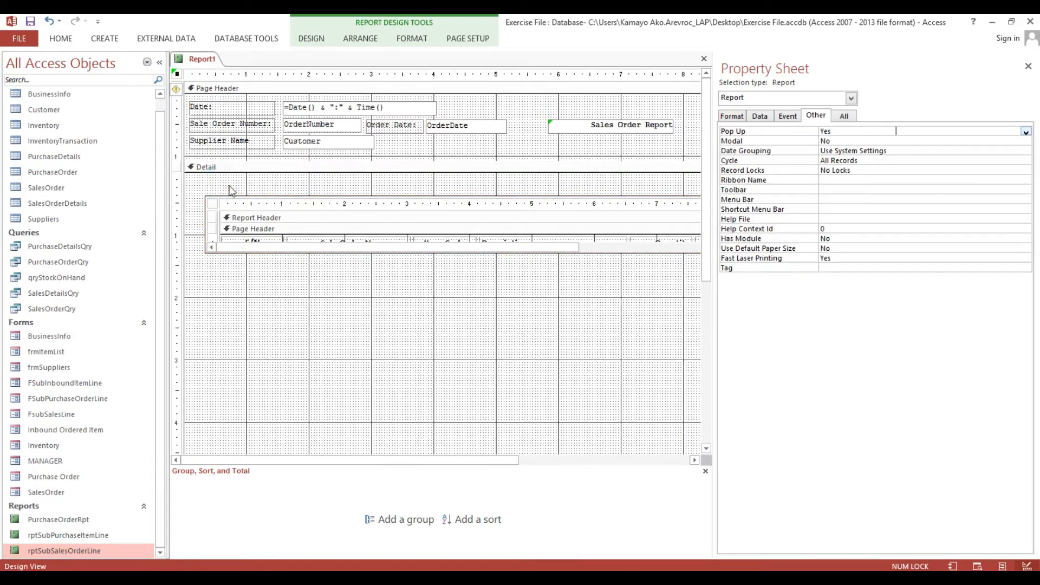
Step: Fit the subreport at full height into the upper left corner of Detail and shorten the Detail section to its lower edge
left_click_drag(240, 195, 213, 176)
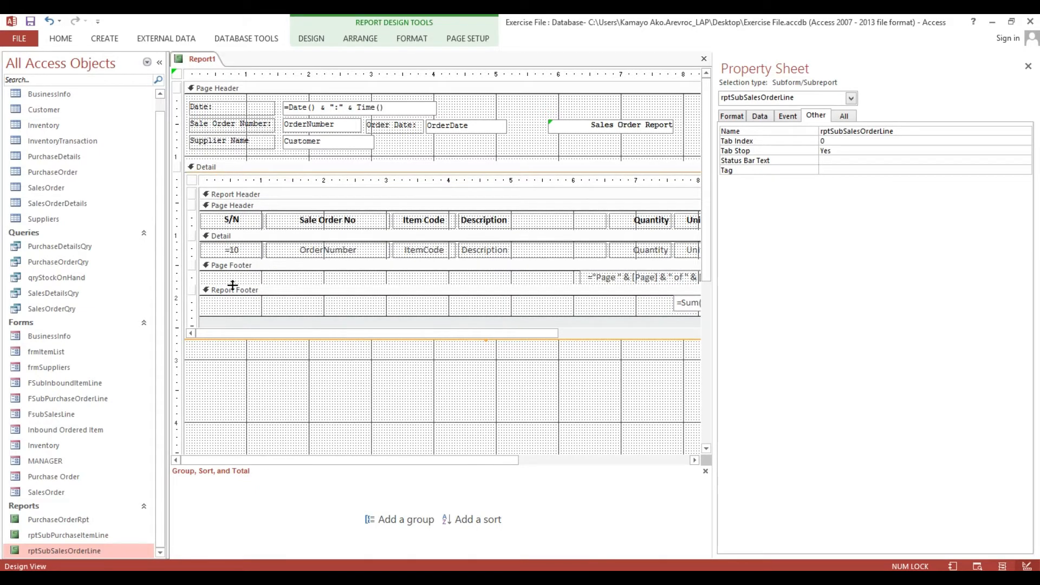
left_click(225, 370)
scroll(229, 371, "down", 3)
left_click_drag(262, 438, 260, 291)
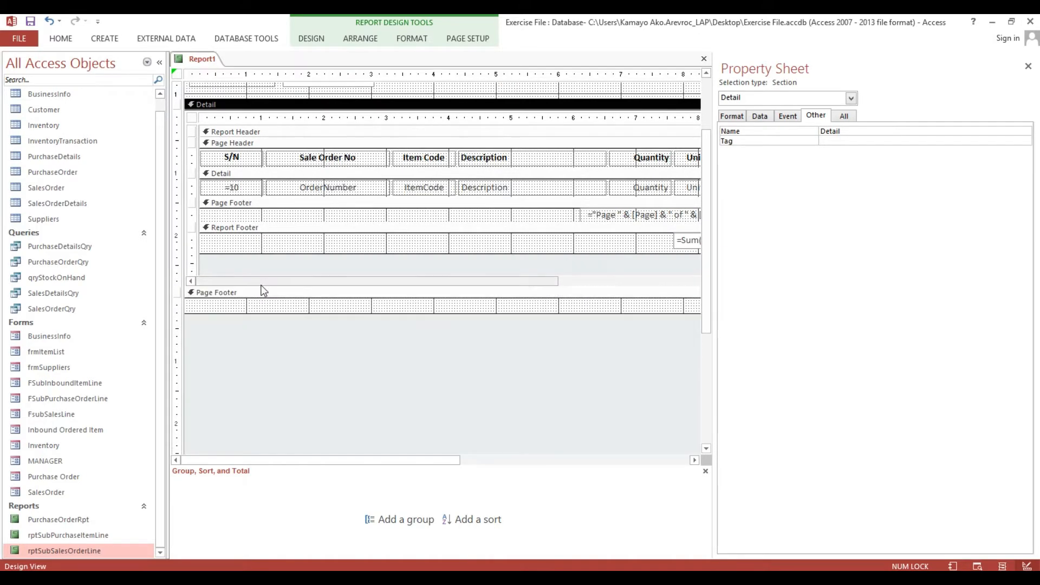
Step: Check the order lines subreport in Report view and return to Design view
left_click(61, 31)
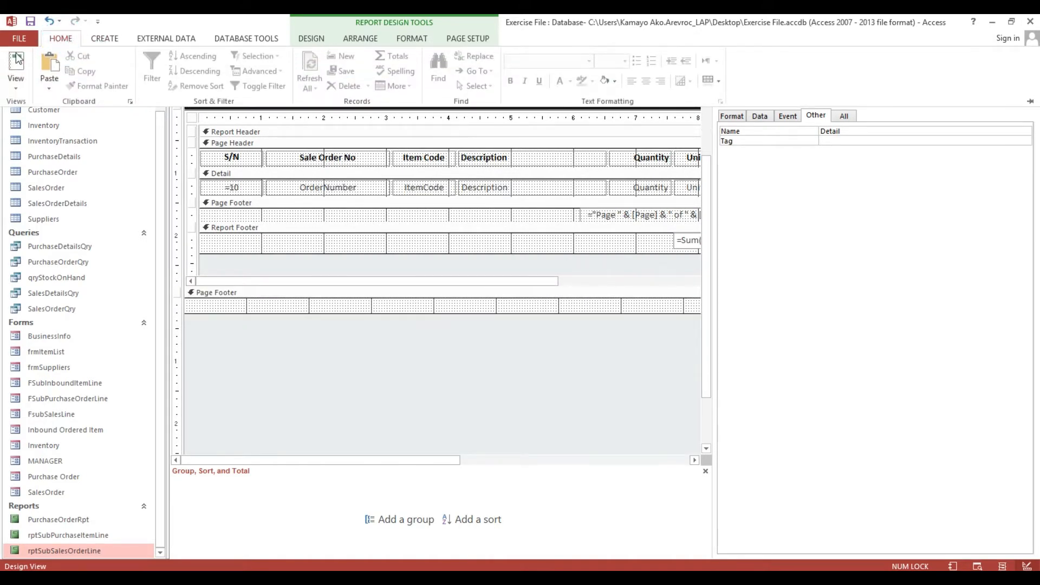
left_click(16, 55)
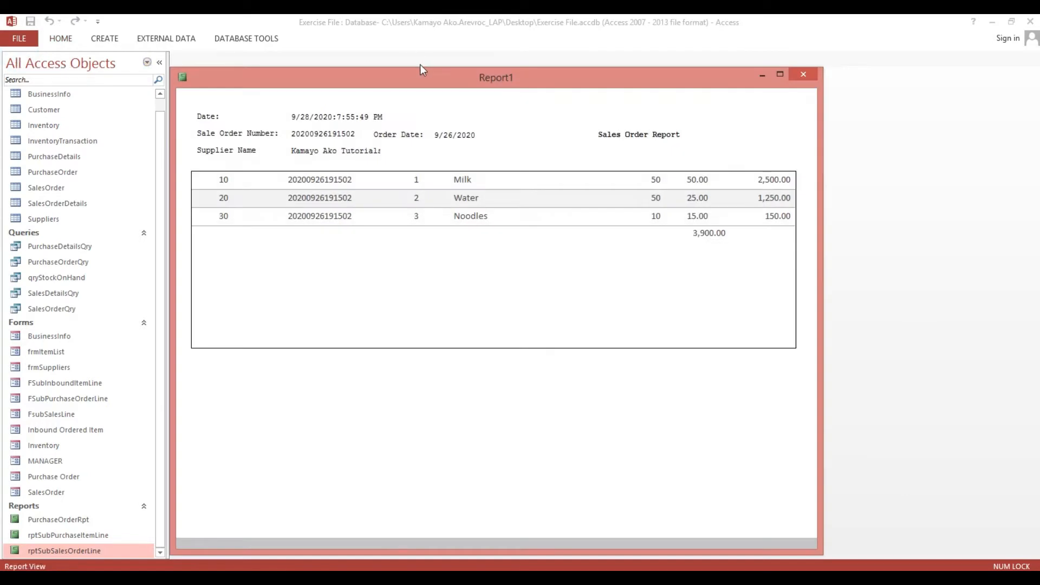
left_click_drag(423, 73, 419, 130)
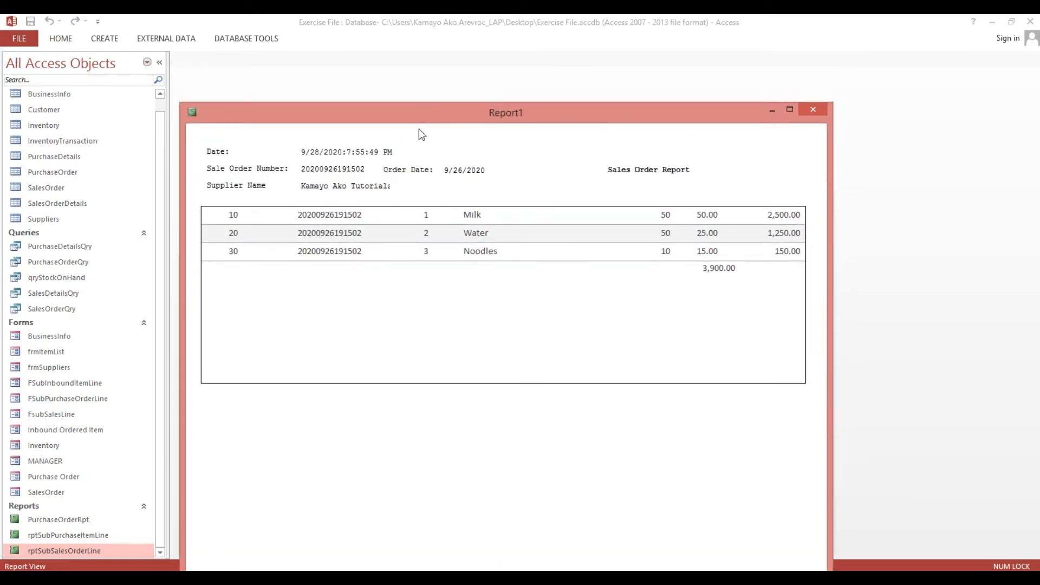
right_click(503, 149)
left_click(530, 190)
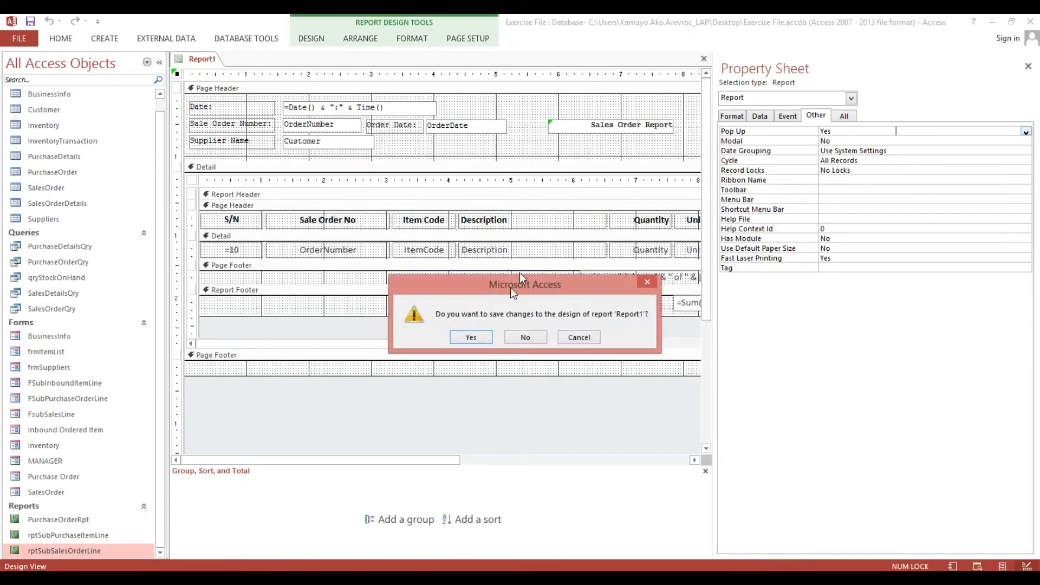
Step: Close the report and save it under the name Sales Order Report
left_click(478, 337)
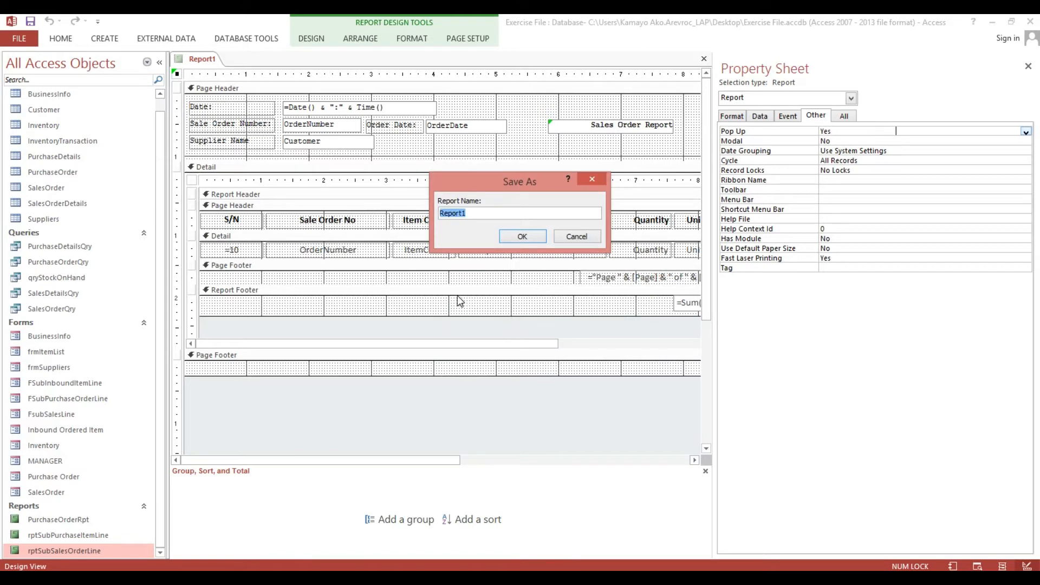
type("SA")
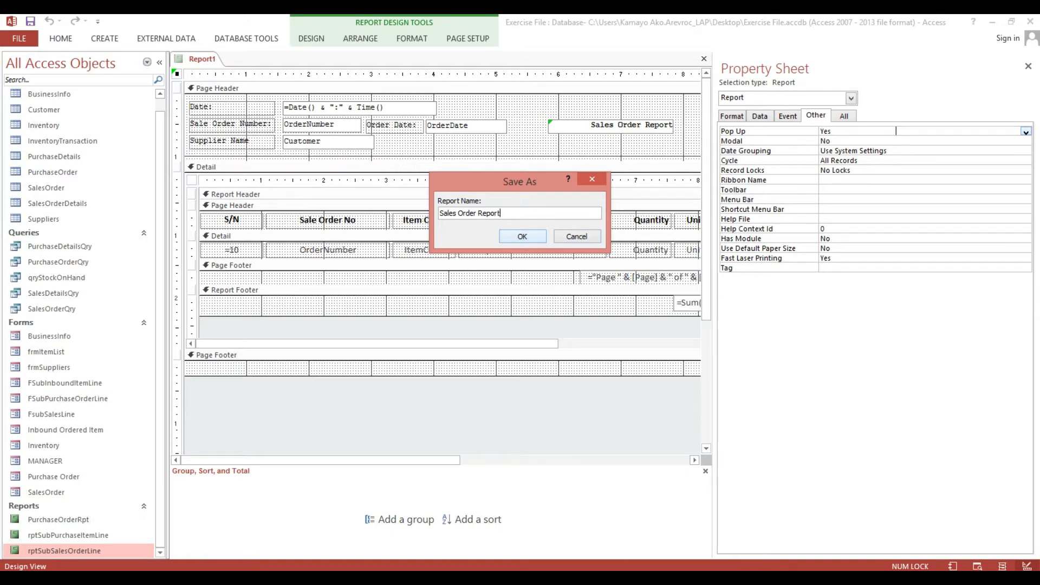
left_click(518, 240)
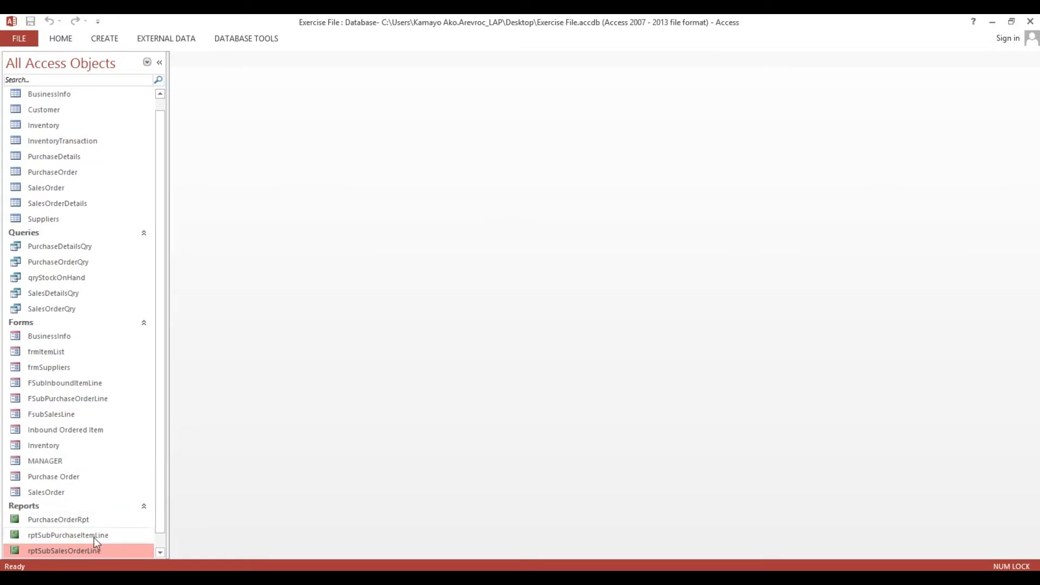
Step: Open the saved Sales Order Report, look over its header and order lines, and close it
left_click(160, 491)
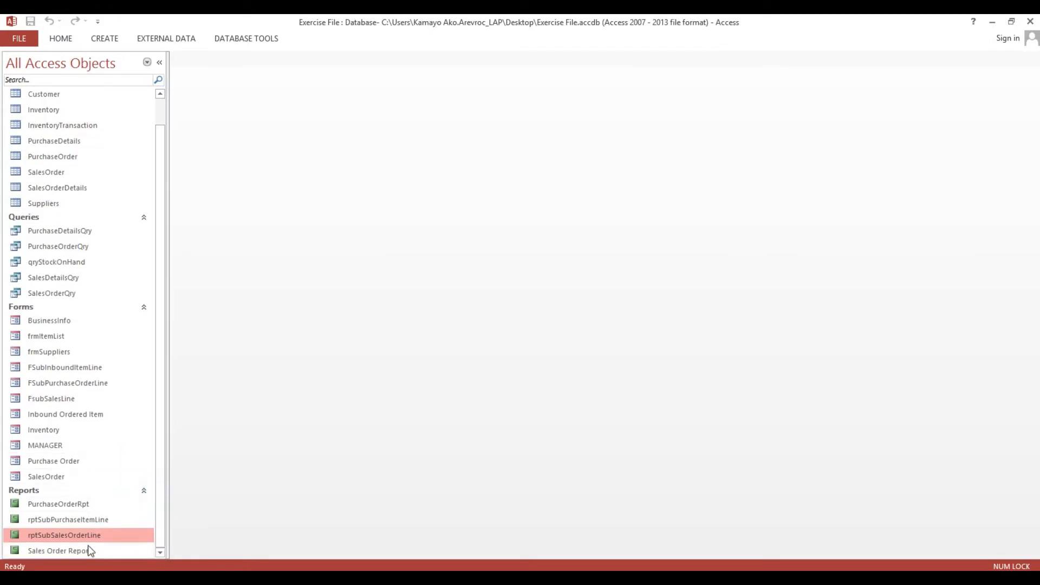
left_click(75, 551)
double_click(75, 551)
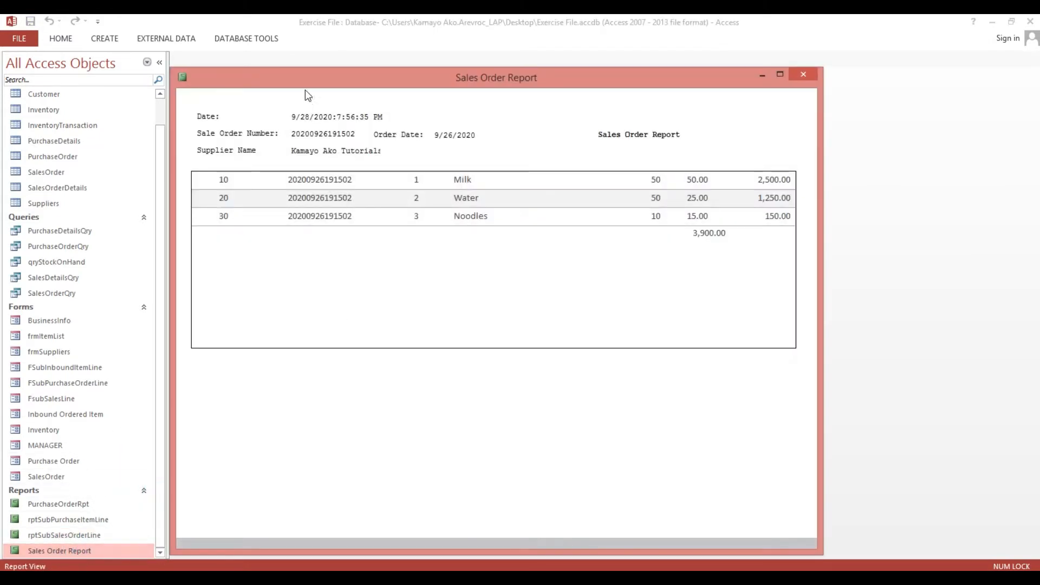
left_click_drag(458, 81, 482, 110)
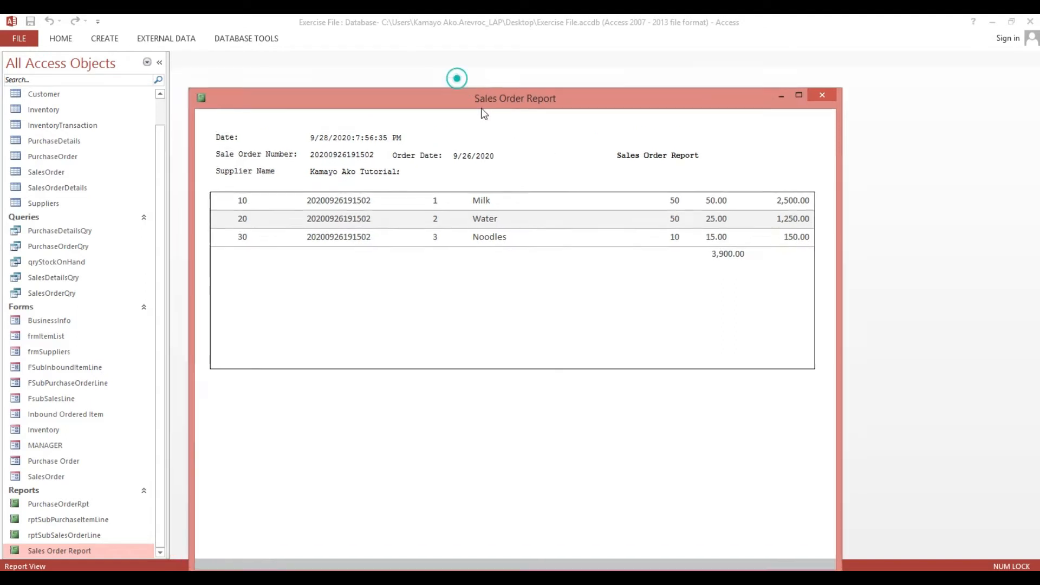
left_click(825, 106)
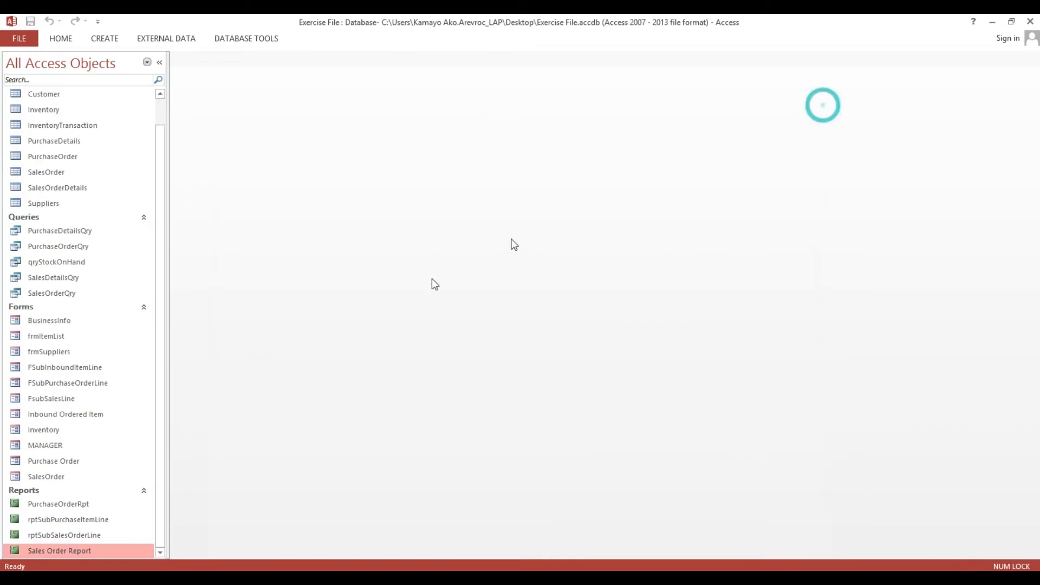
Step: Open rptSubSalesOrderLine in Design view and expand its Report Header section to about 0.4 inches
left_click(90, 538)
right_click(90, 537)
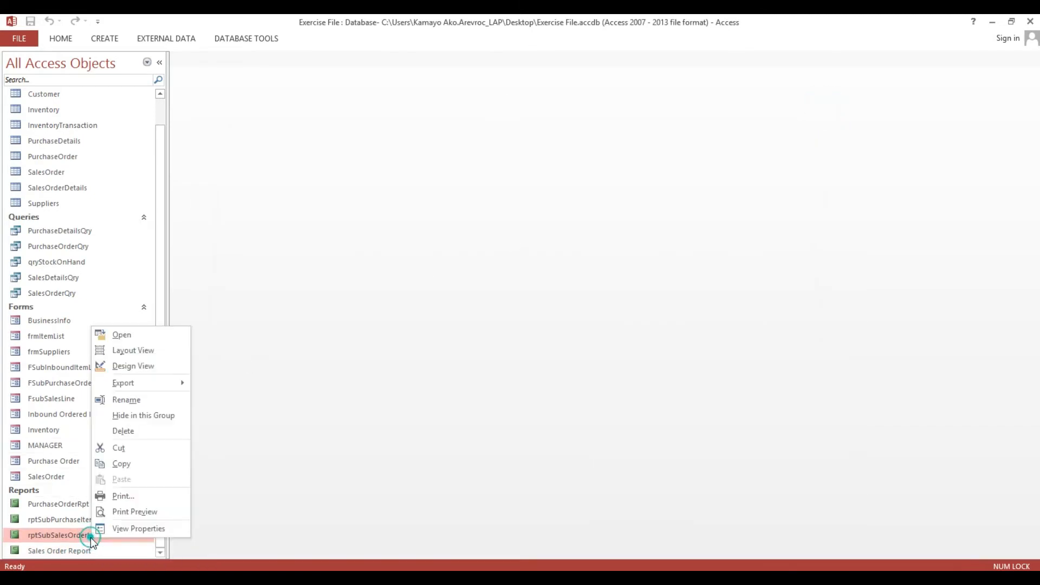
left_click(125, 366)
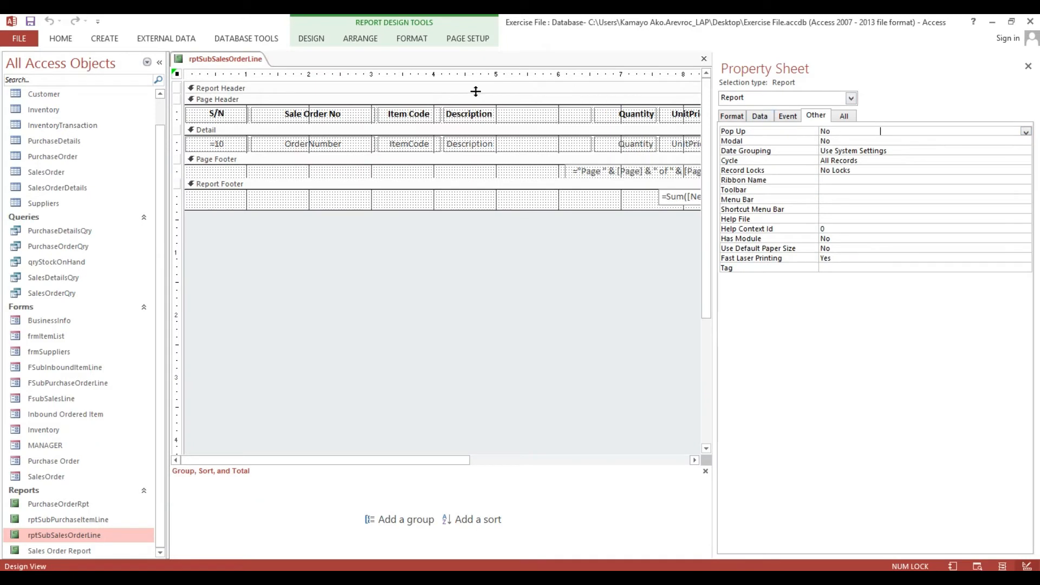
left_click_drag(464, 91, 353, 115)
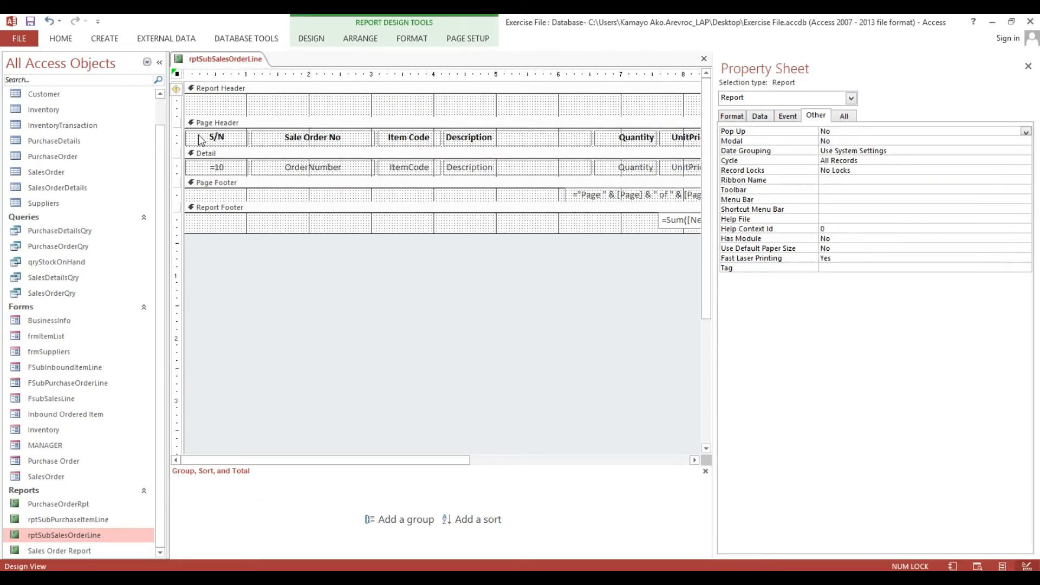
Step: Remove the control layout from the column heading labels and the Detail text boxes
left_click(171, 137)
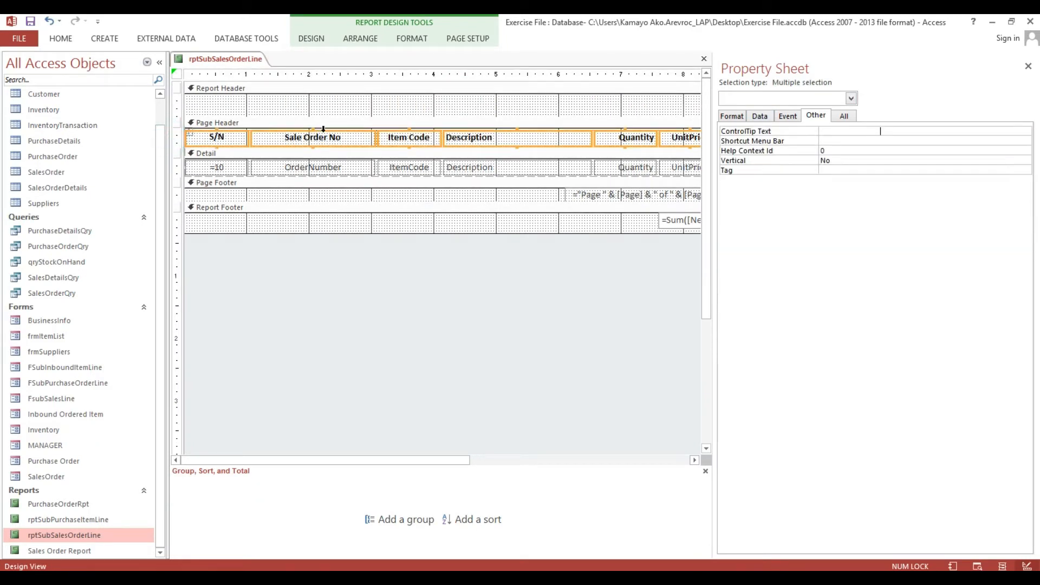
left_click(187, 131)
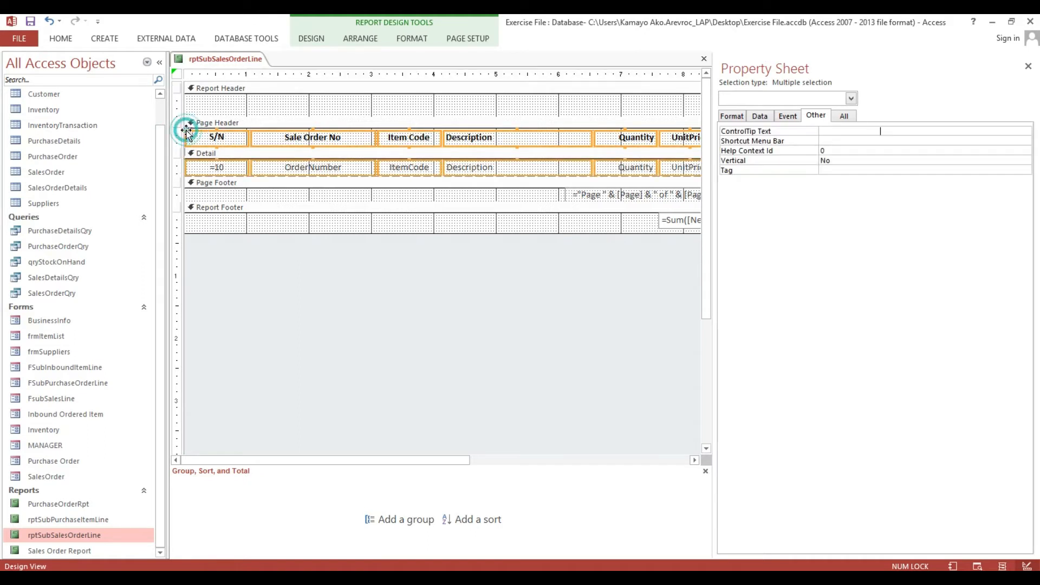
right_click(328, 131)
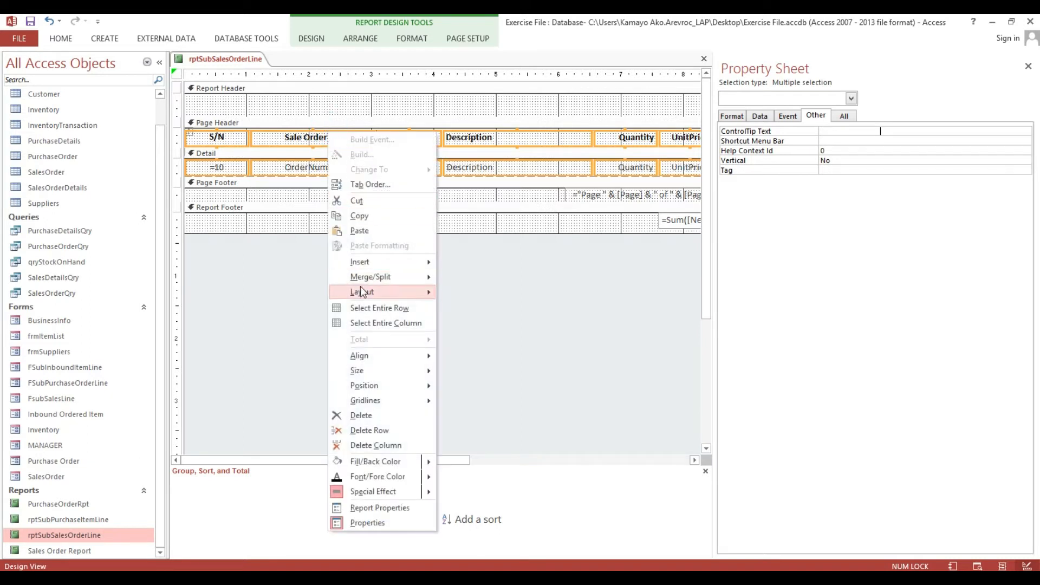
mouse_move(367, 293)
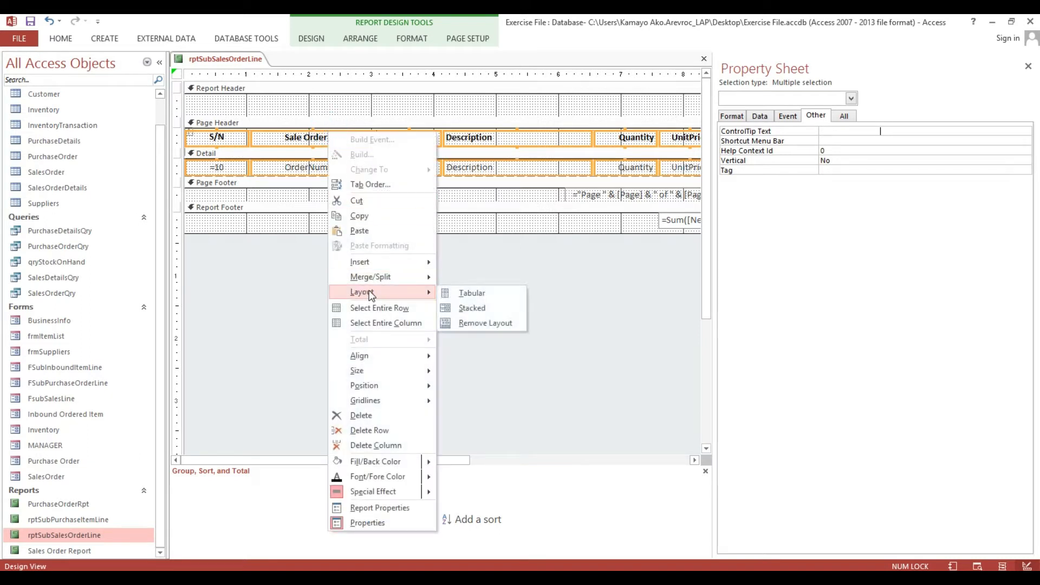
left_click(460, 323)
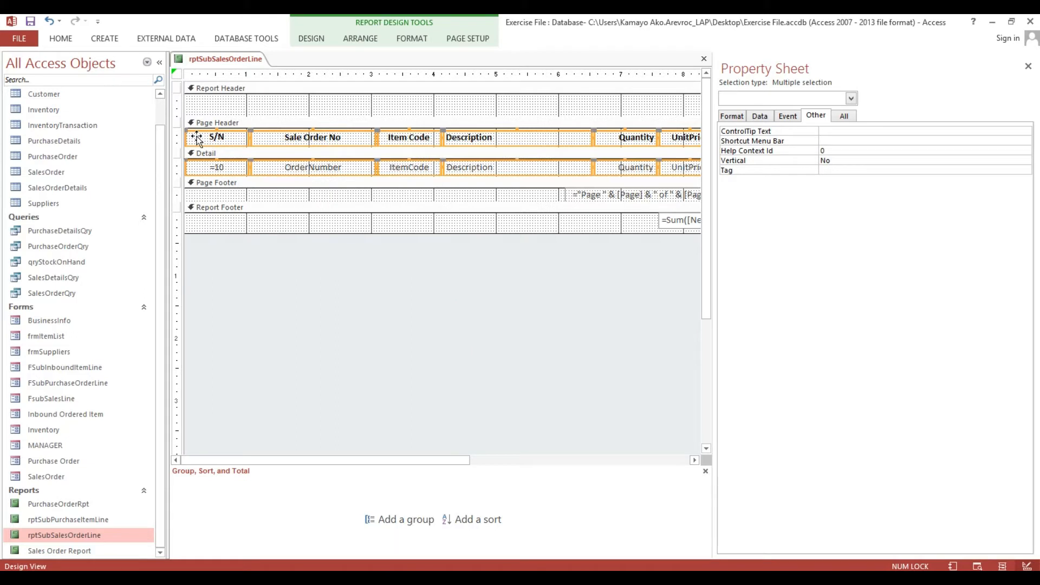
Step: Move the column heading labels from the Page Header to the top of the Report Header and close up the spare space in both sections
left_click(171, 140)
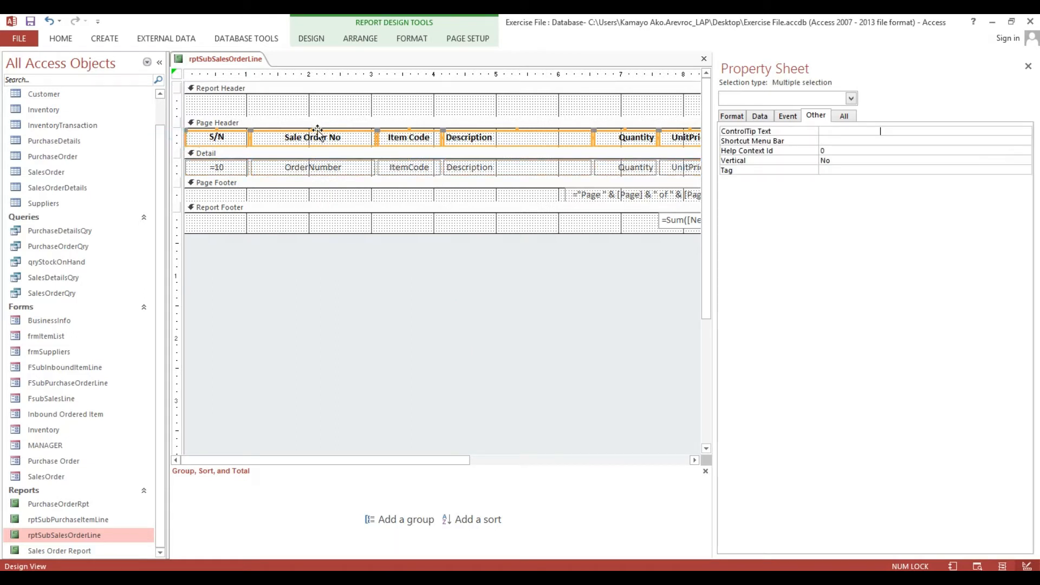
mouse_move(318, 131)
left_mouse_down()
mouse_move(317, 100)
mouse_move(318, 114)
left_mouse_up()
left_click(319, 114)
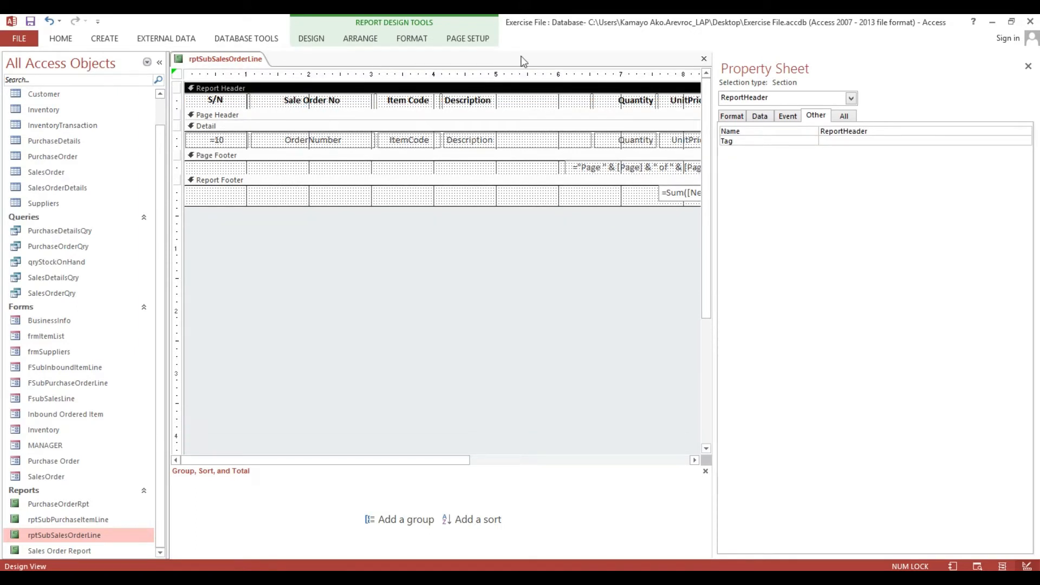
Step: Check rptSubSalesOrderLine in Report view, and close it with the design changes saved
left_click(60, 37)
left_click(16, 59)
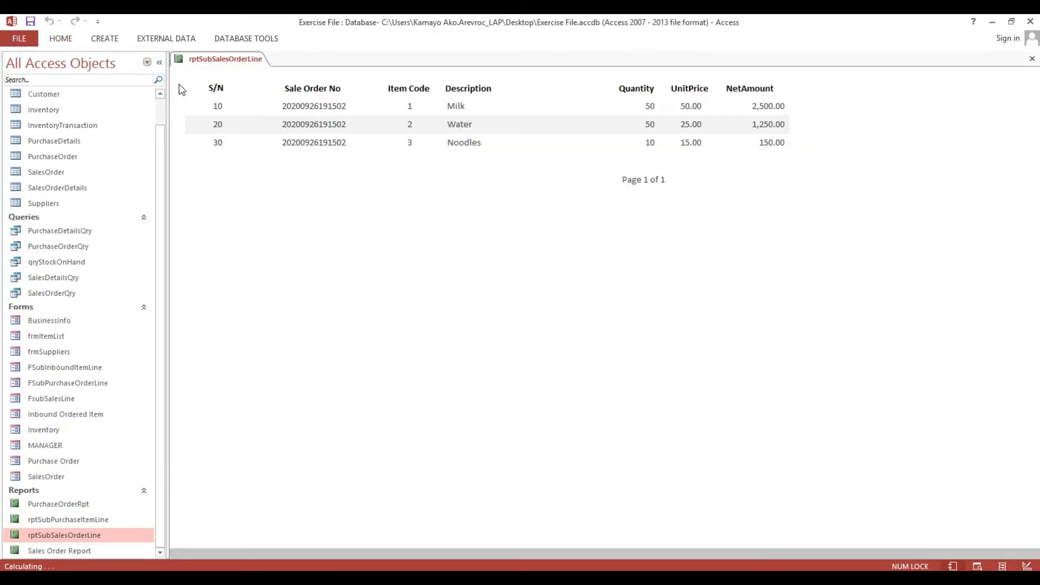
left_click(1031, 59)
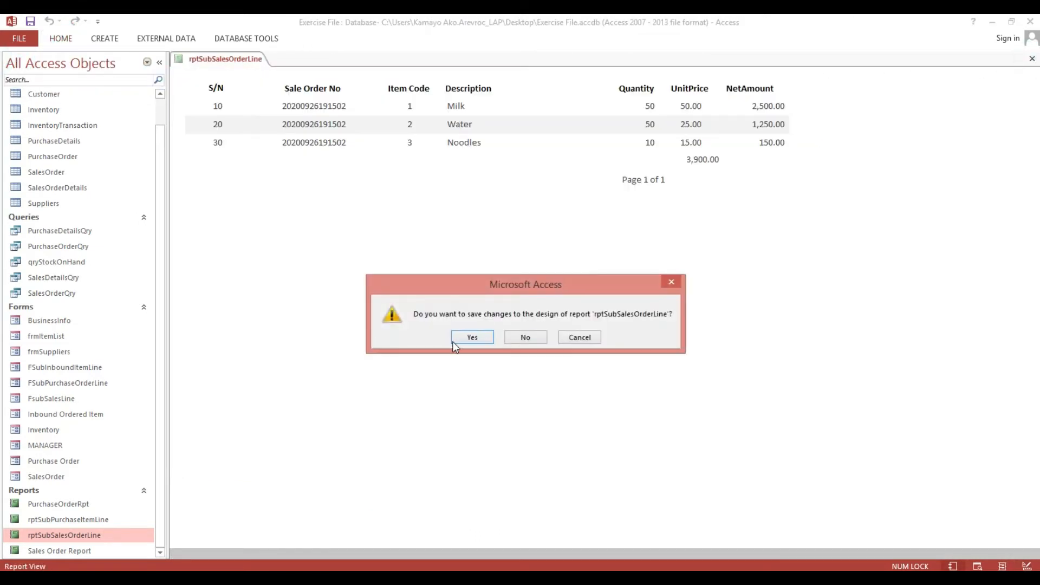
left_click(459, 340)
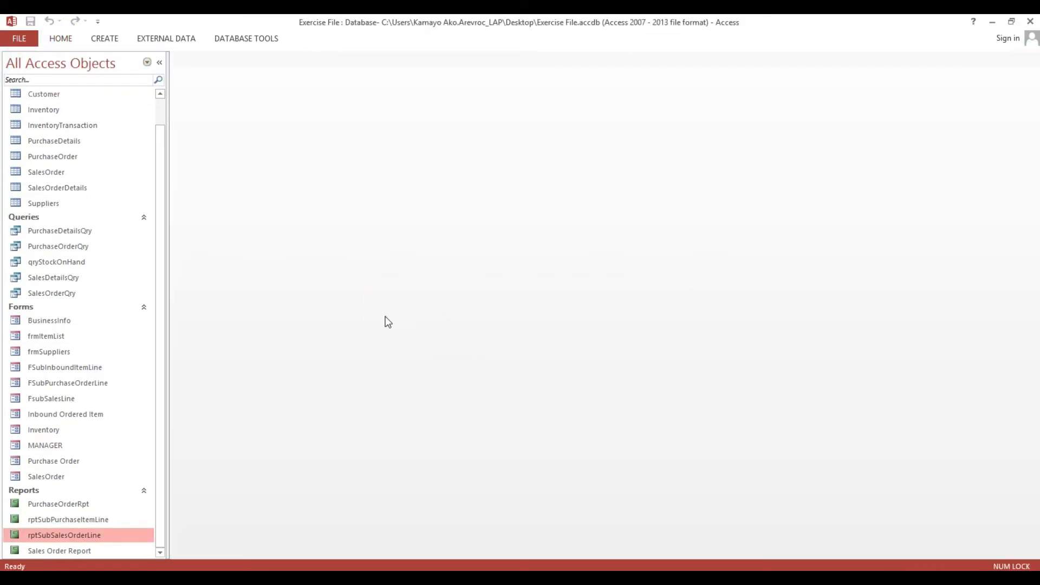
Step: Open Sales Order Report and examine the column headings and the frame around the order lines
left_click(52, 553)
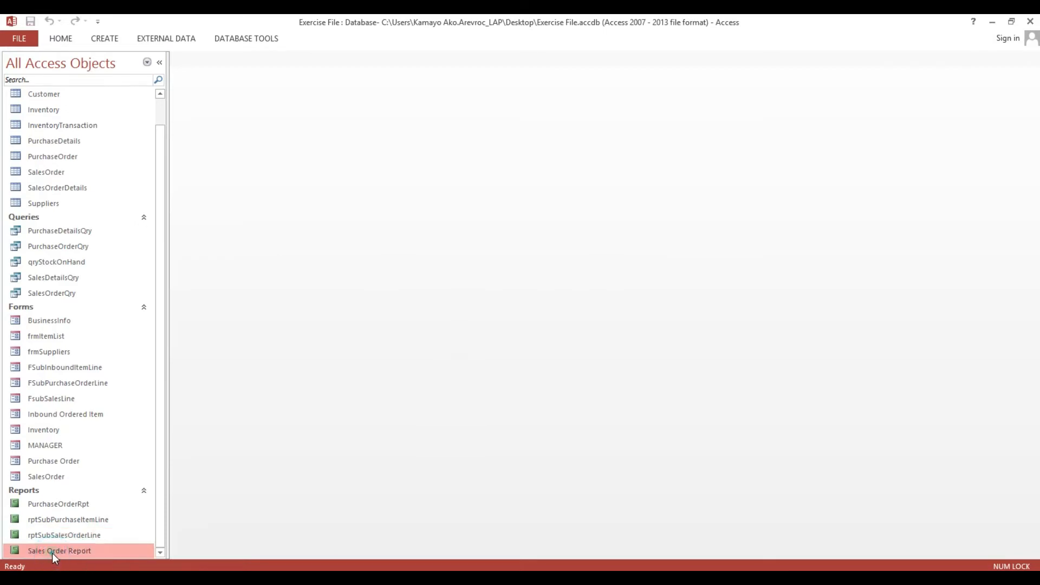
double_click(52, 551)
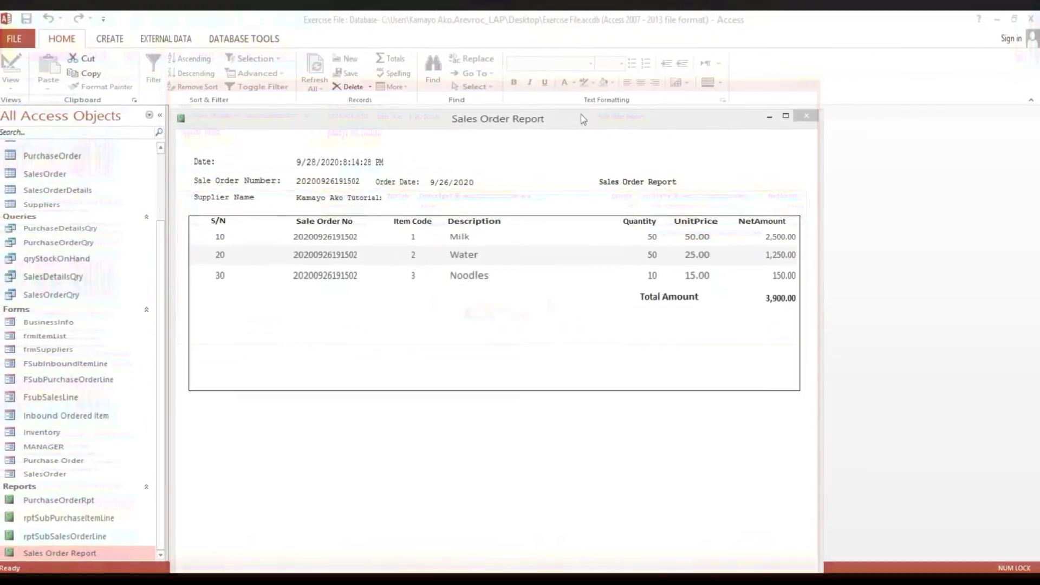
left_click_drag(574, 122, 595, 106)
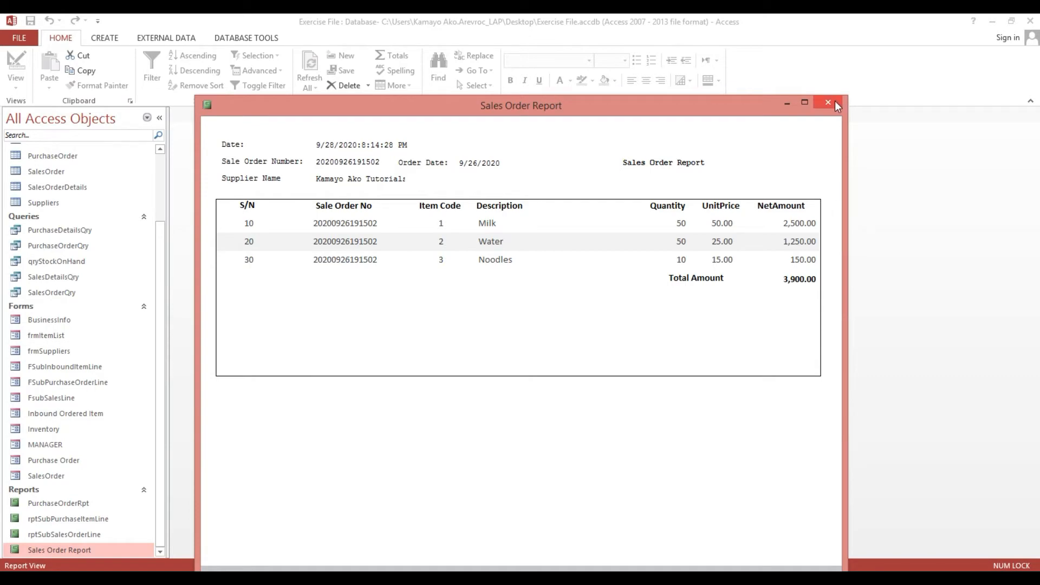
Step: Set the order lines subreport's border style to Transparent in Design view and preview the report
right_click(785, 124)
left_click(795, 160)
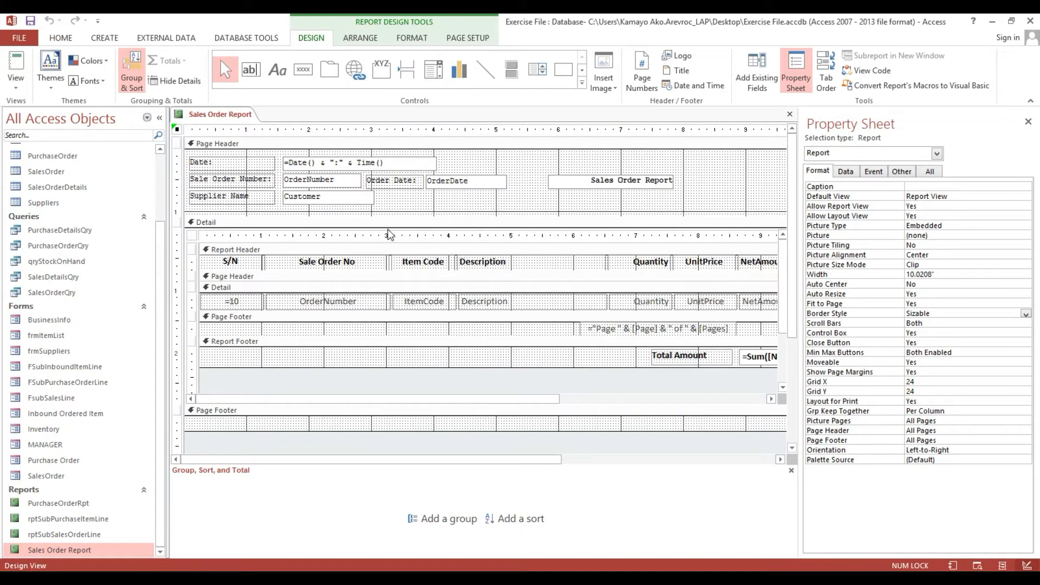
left_click(387, 229)
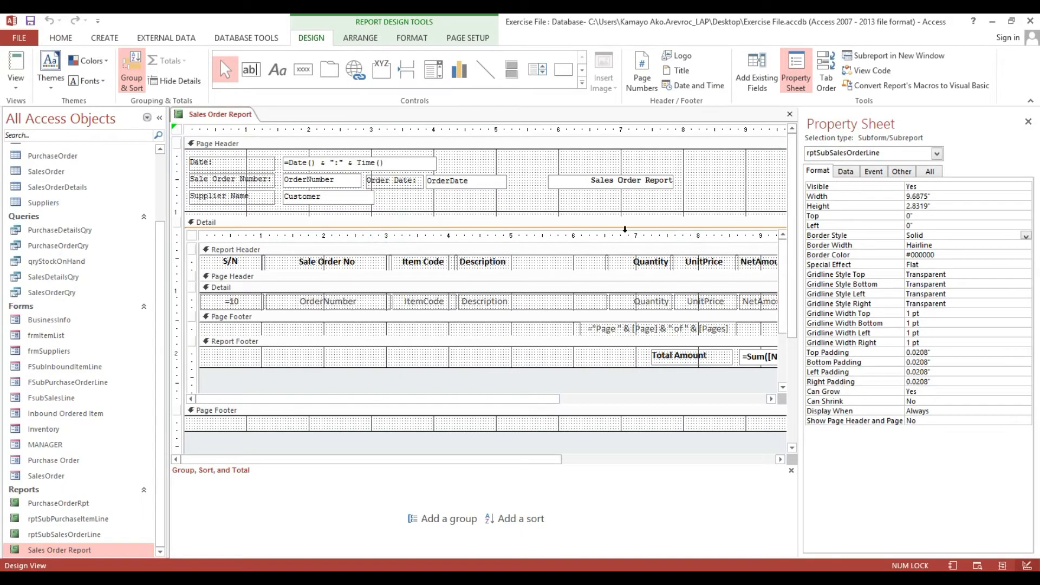
left_click(1026, 238)
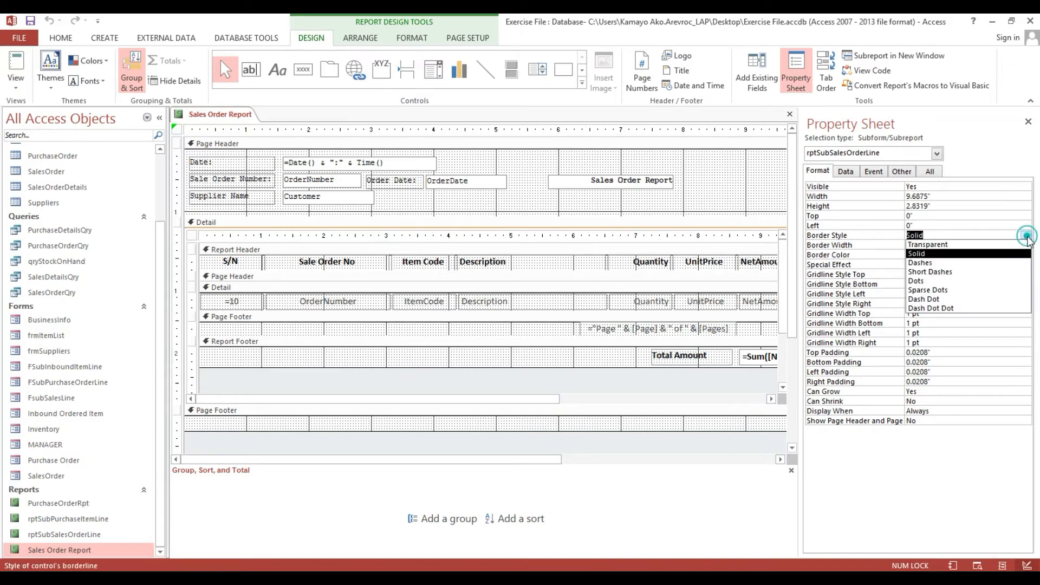
left_click(931, 246)
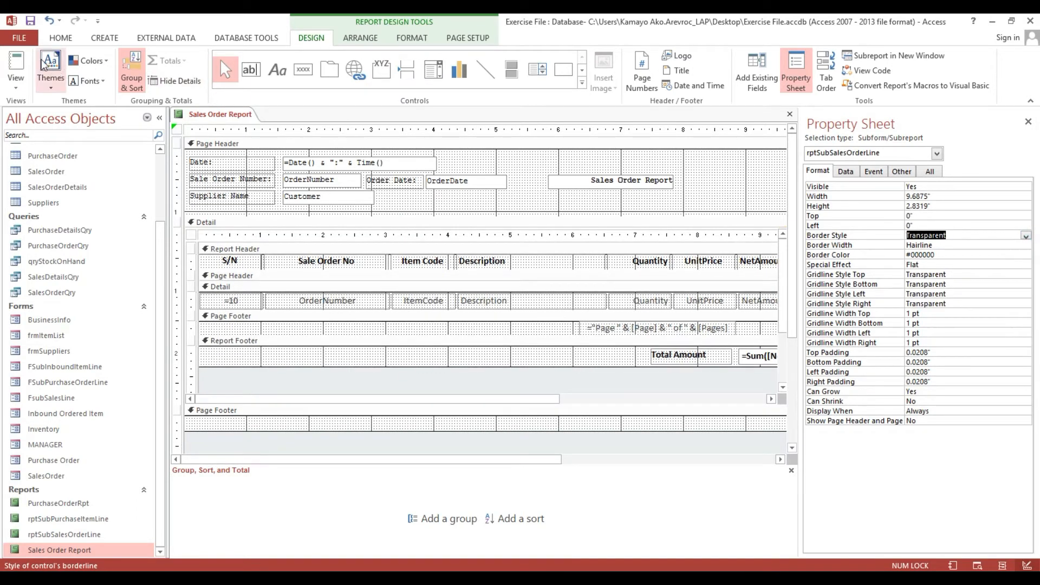
left_click(16, 64)
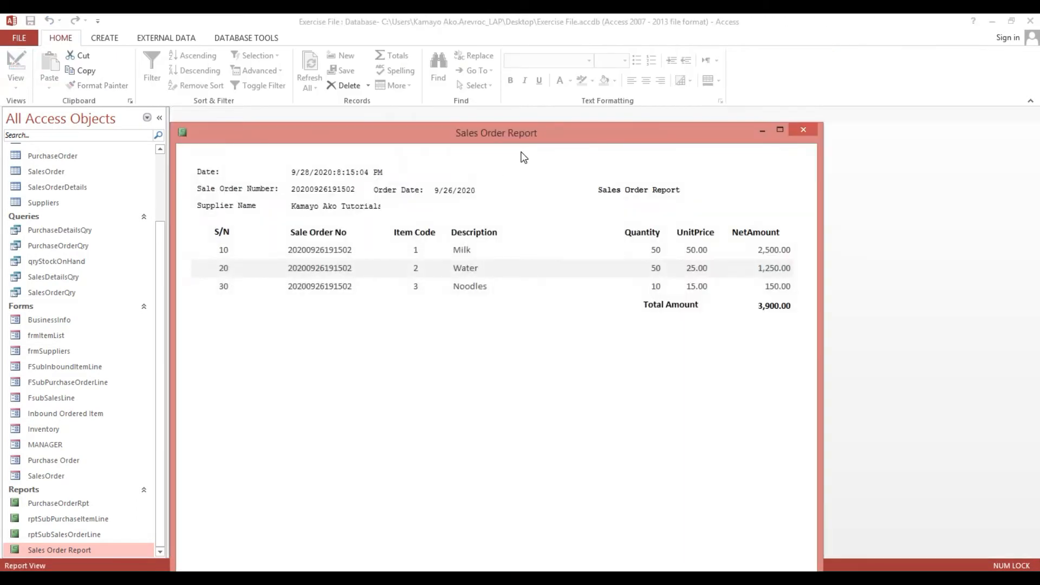
Step: Draw a horizontal line about 9.67 inches wide along the lower edge of the Page Header and preview the report
right_click(519, 153)
left_click(353, 189)
right_click(567, 148)
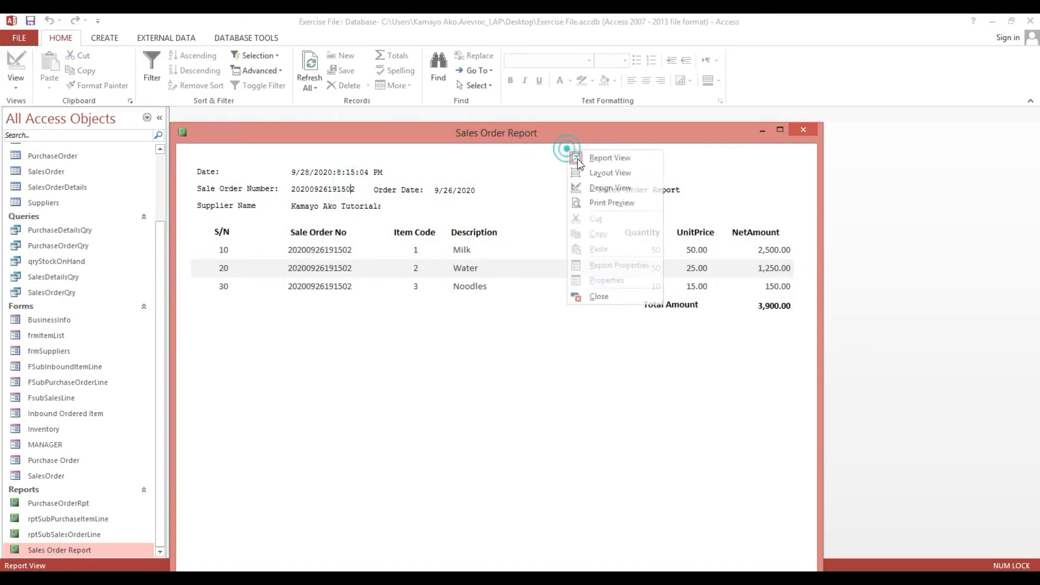
left_click(588, 186)
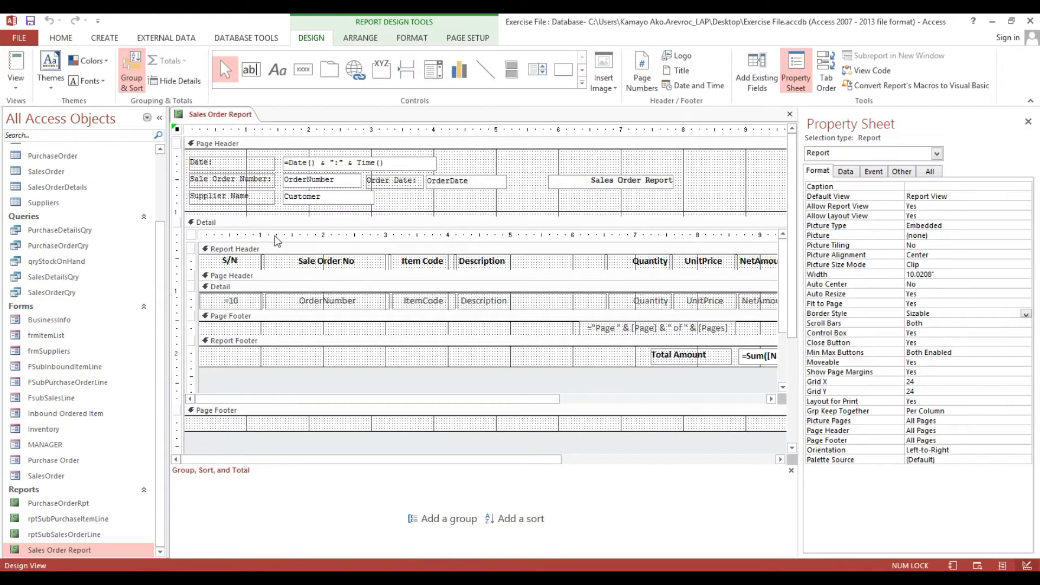
left_click(227, 213)
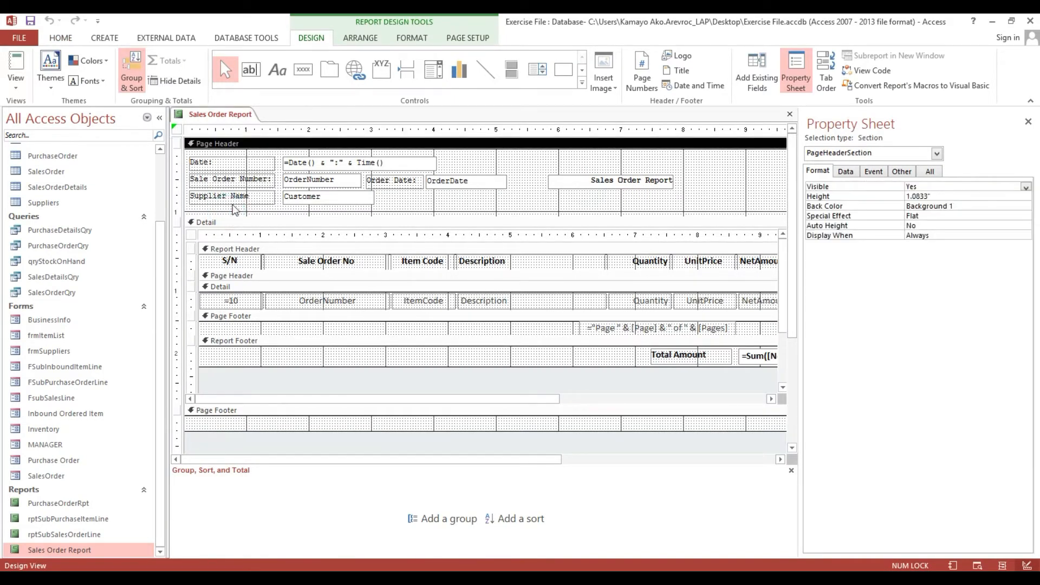
left_click(480, 67)
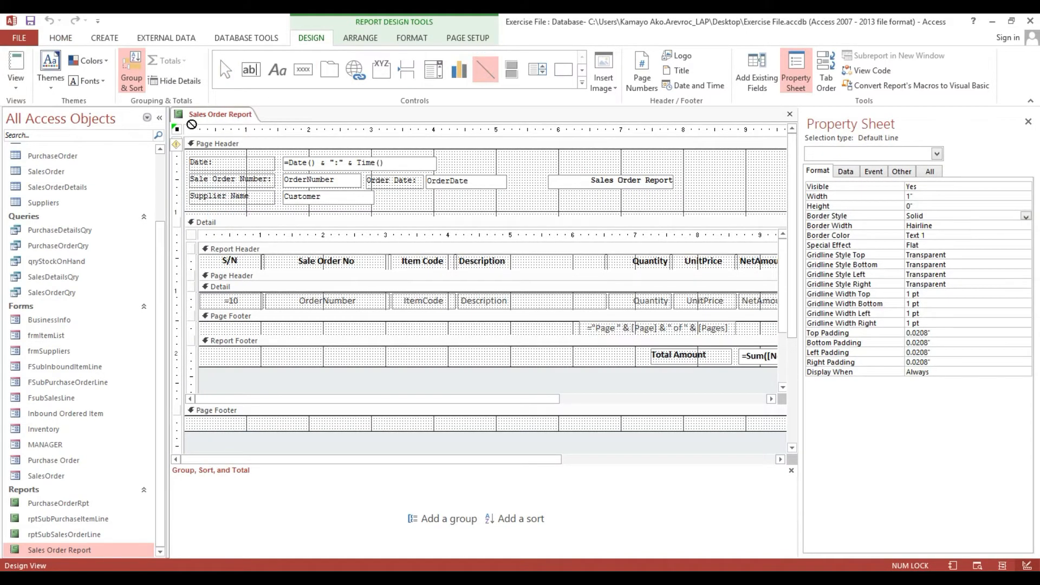
left_click(159, 117)
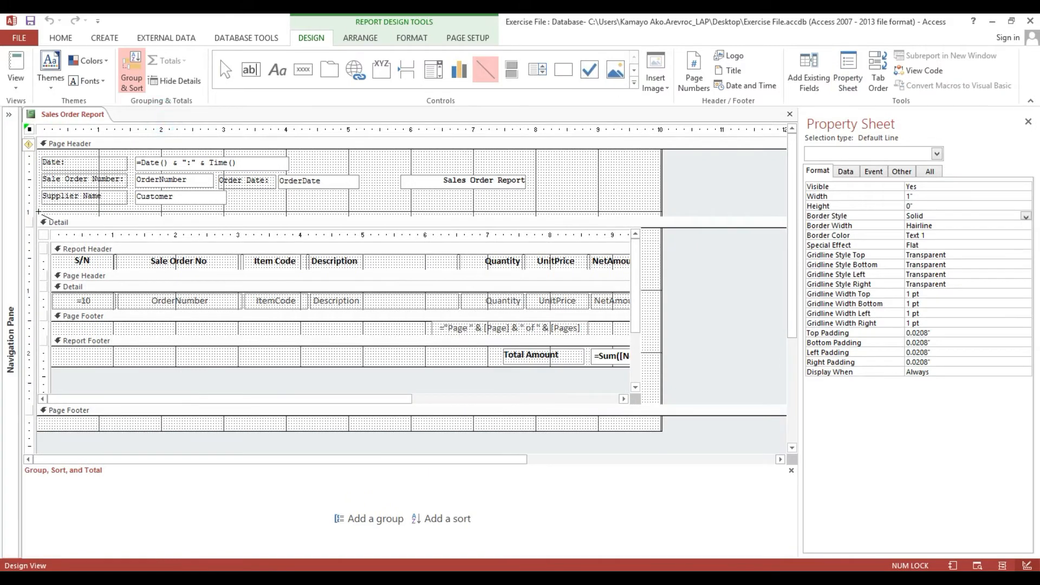
left_click_drag(38, 211, 643, 211)
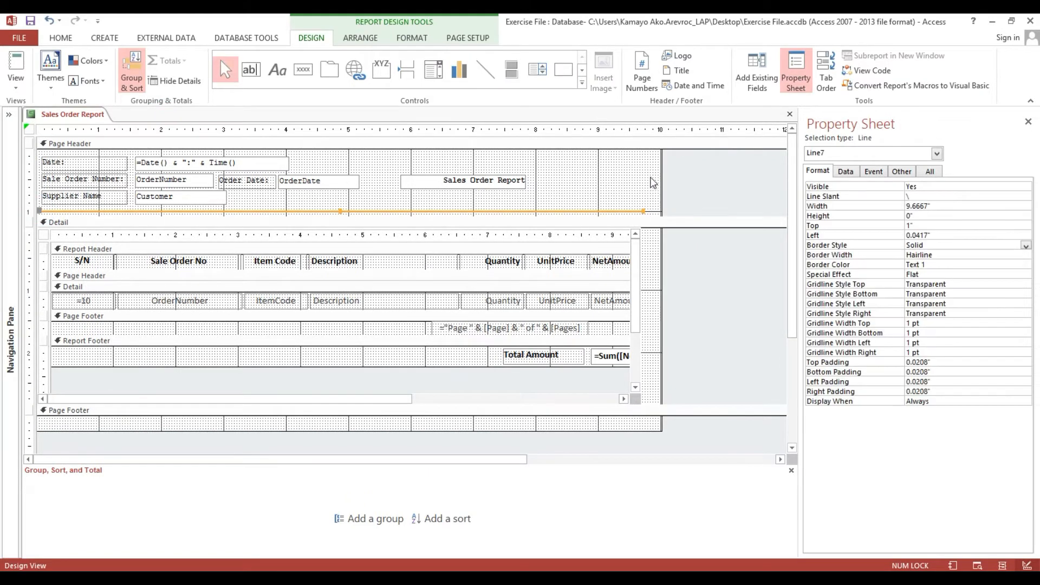
left_click(9, 65)
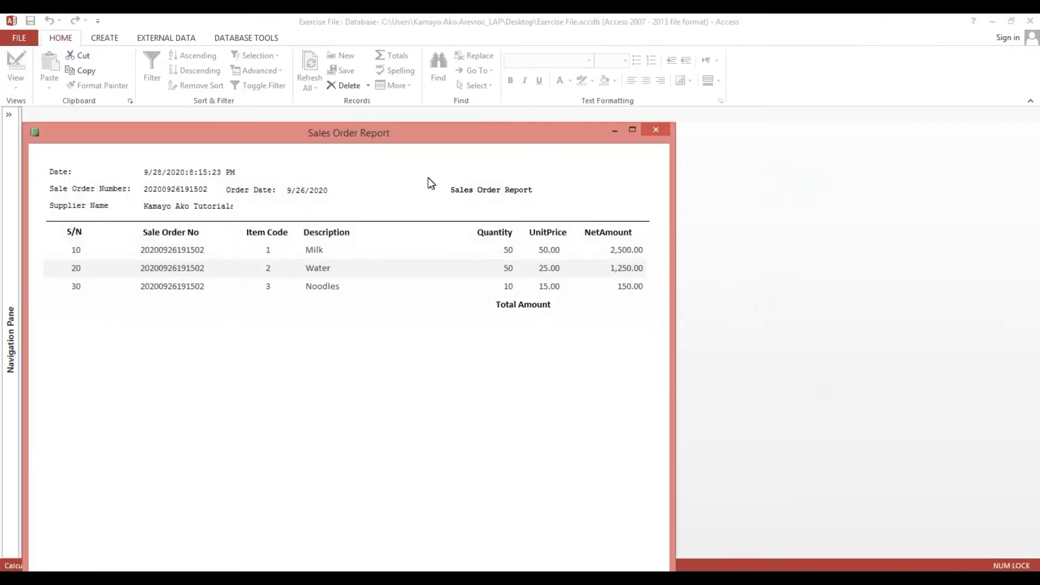
left_click_drag(394, 135, 479, 102)
Step: Enlarge the Page Footer slightly, draw a horizontal line about 9.79 inches wide along its upper edge, and preview the report
right_click(487, 115)
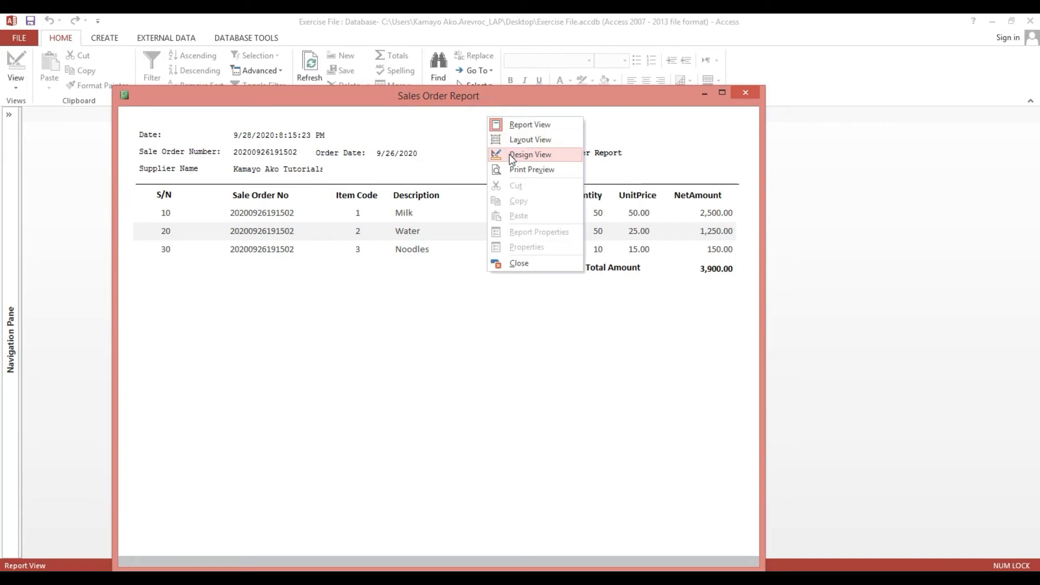
left_click(509, 155)
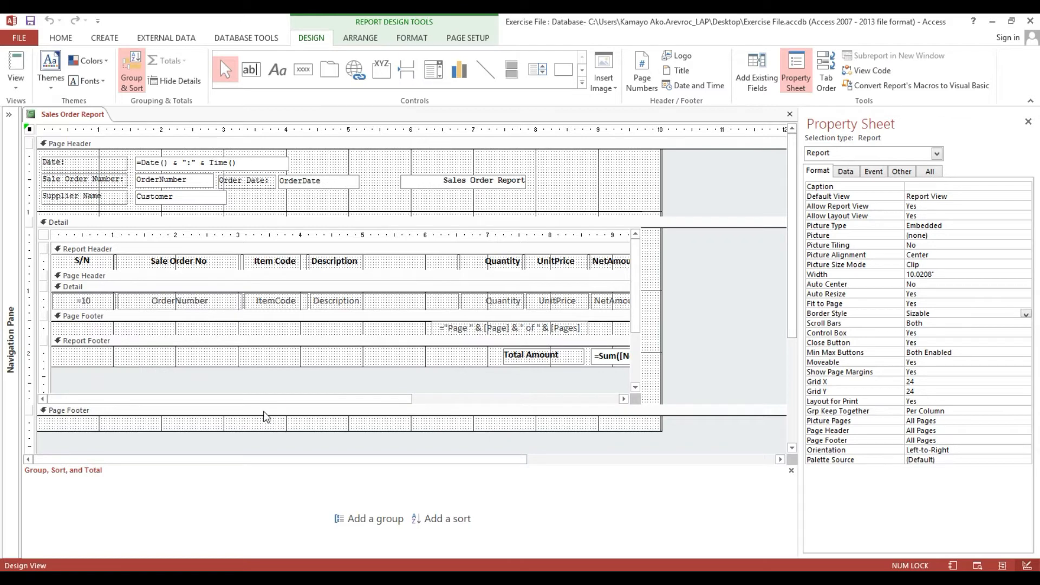
left_click_drag(266, 432, 266, 444)
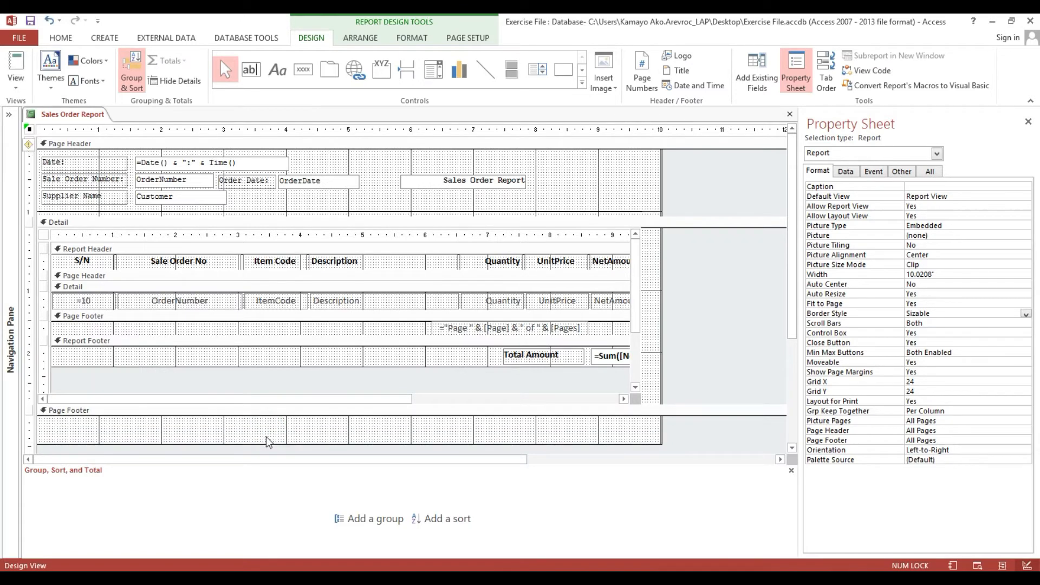
scroll(266, 437, "down", 1)
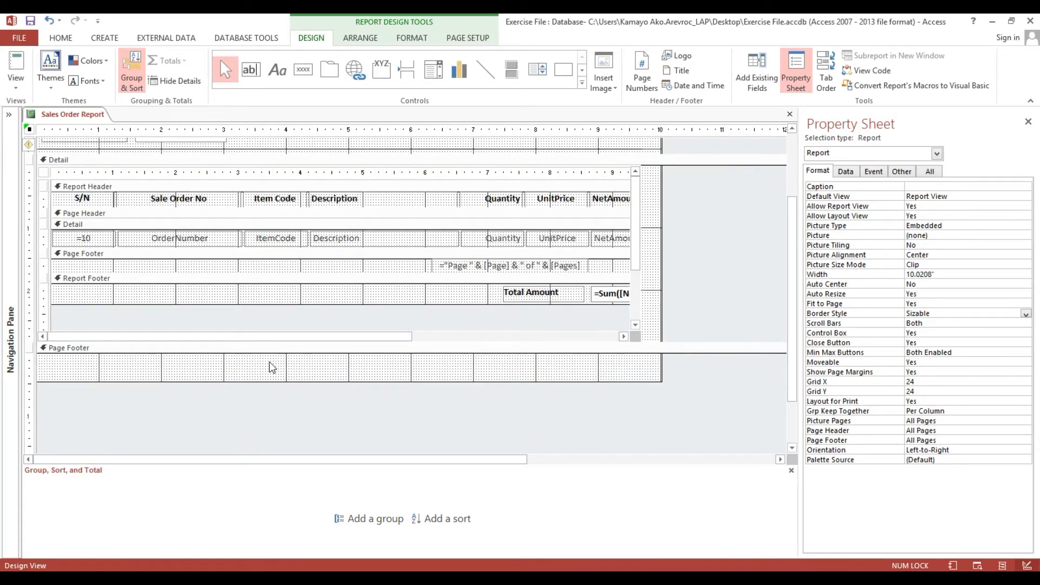
left_click(485, 70)
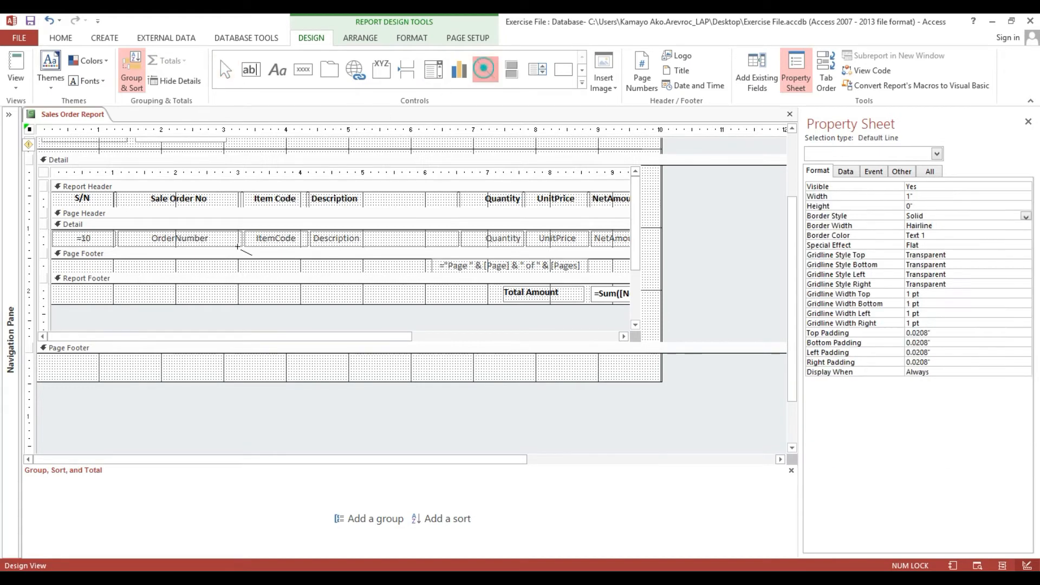
left_click_drag(37, 355, 647, 355)
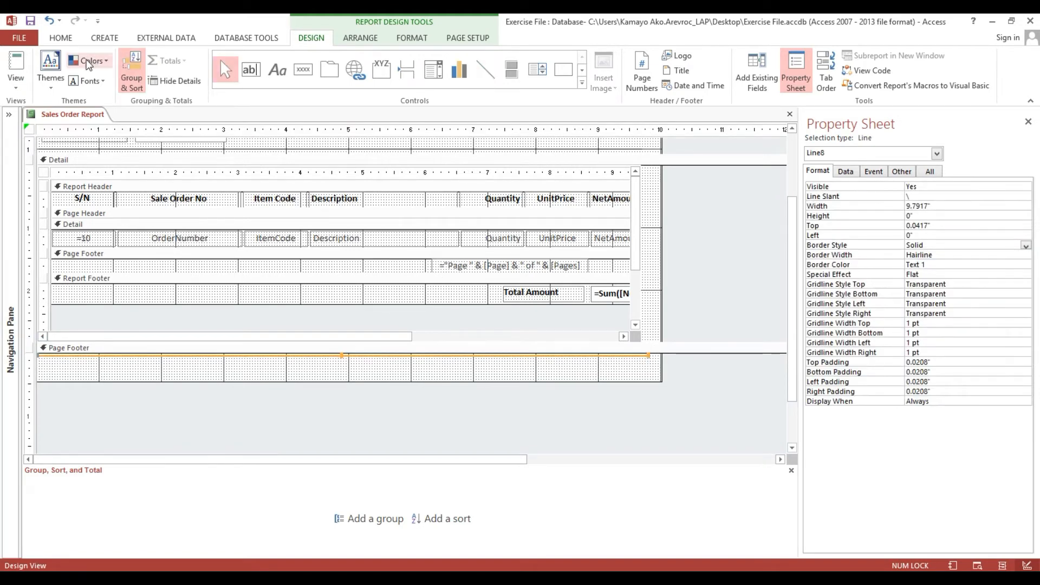
left_click(16, 62)
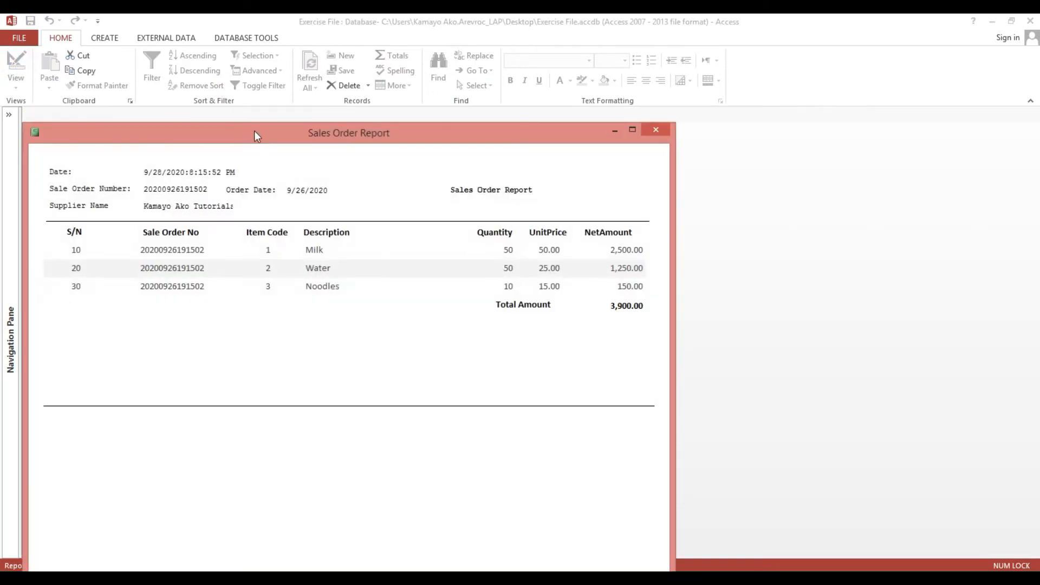
left_click_drag(258, 135, 307, 122)
Step: Return to Design view and expand the Page Footer to about 1.4 inches high
right_click(395, 145)
left_click(430, 187)
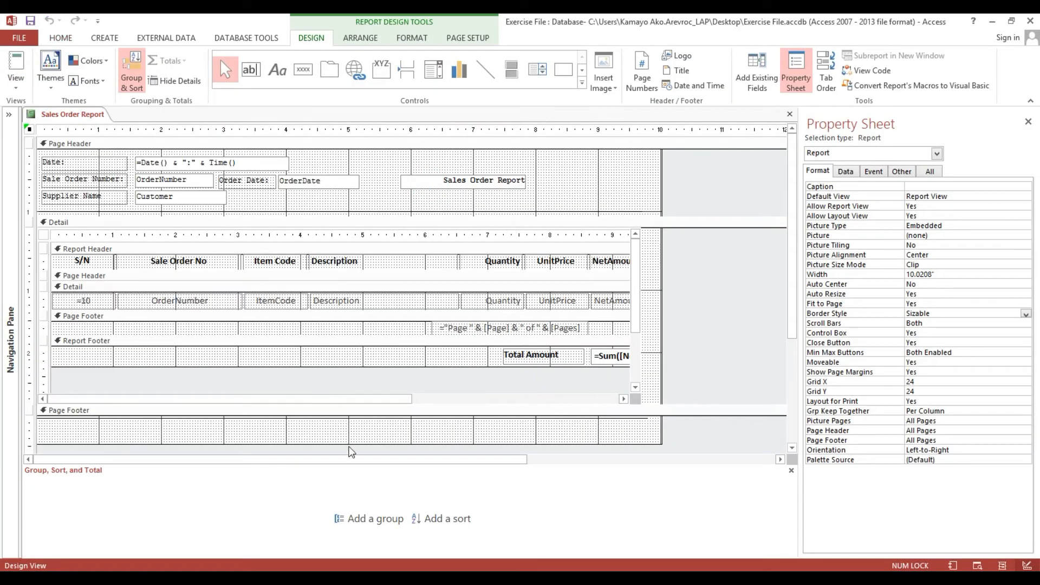
left_click_drag(347, 444, 291, 372)
left_click_drag(274, 333, 270, 344)
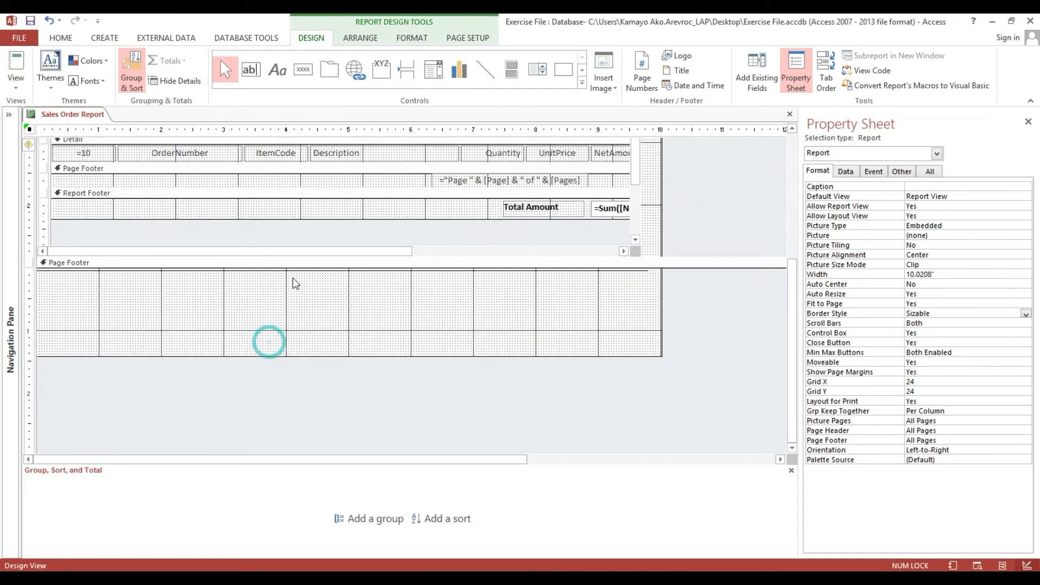
Step: Add a label about 3.2 inches wide in the left half of the Page Footer reading SALE EXECUTIVE SIGNATURE
left_click(279, 71)
left_click_drag(70, 319, 271, 338)
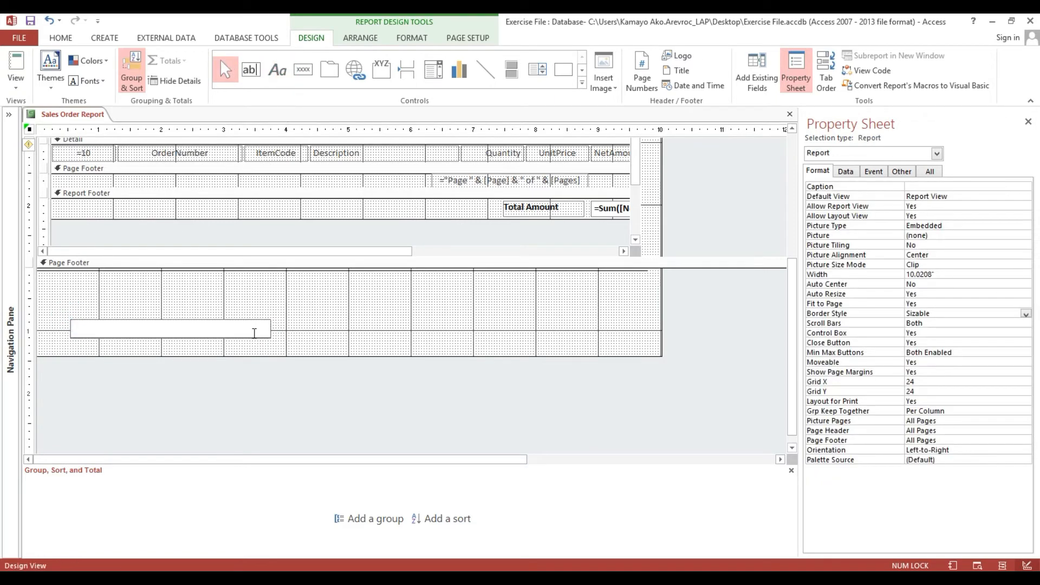
key("Caps_Lock")
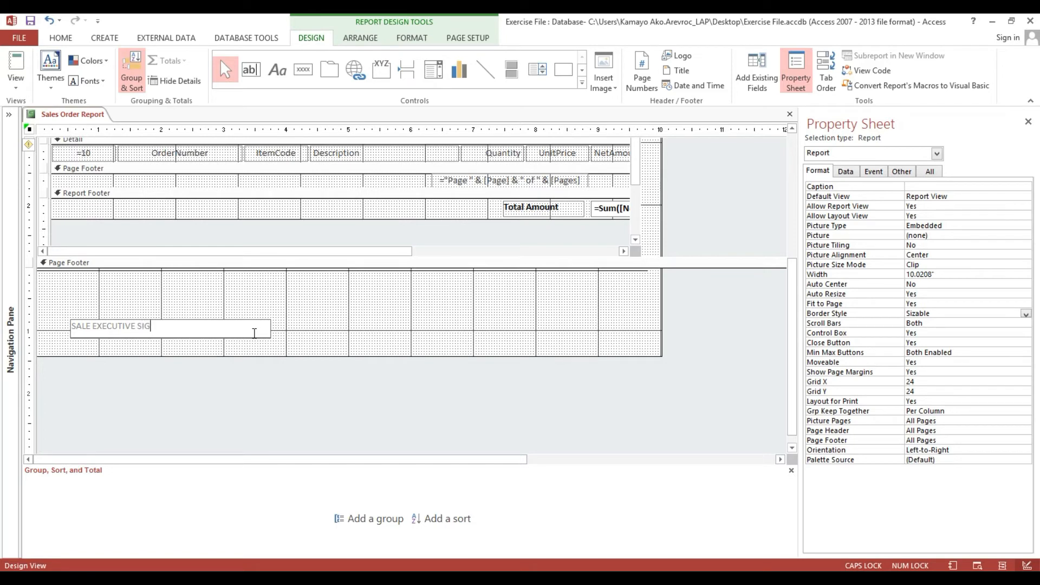
left_click(217, 313)
left_click(204, 327)
Step: Format the signature label with black, centred, bold text and narrow it to about 3 inches
left_click(61, 37)
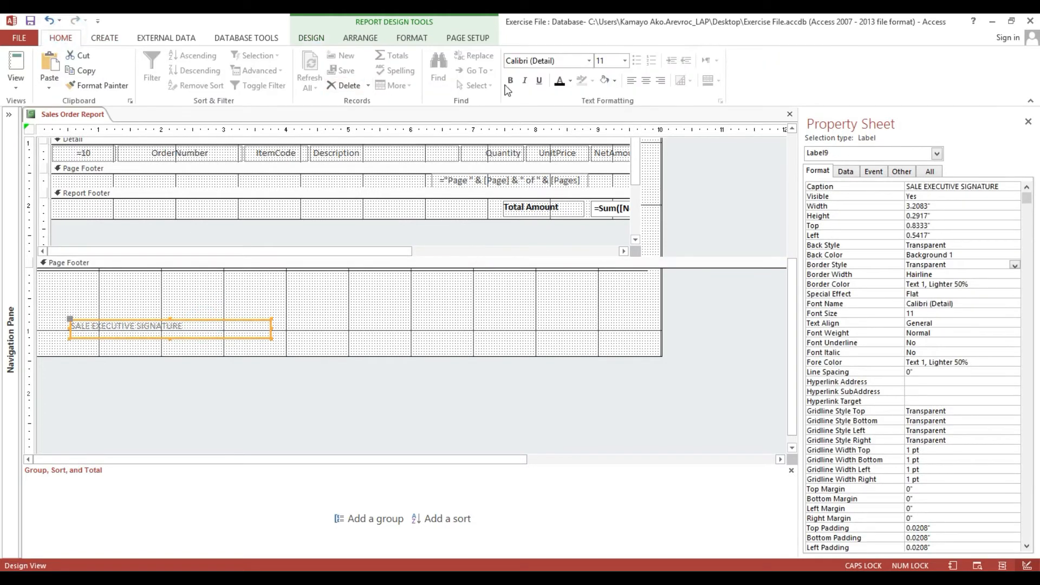
left_click(559, 80)
left_click(647, 80)
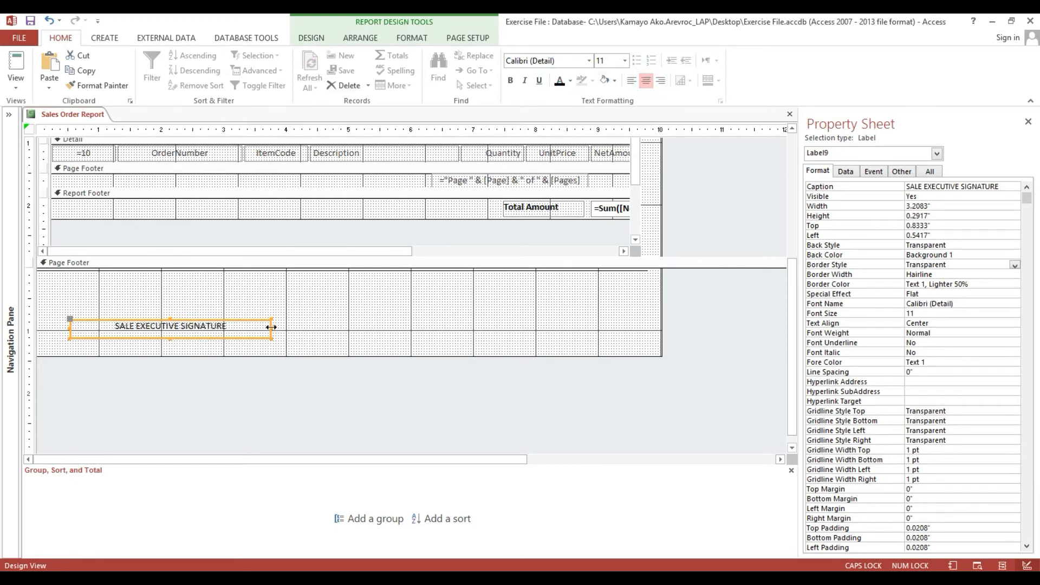
left_click_drag(271, 327, 258, 326)
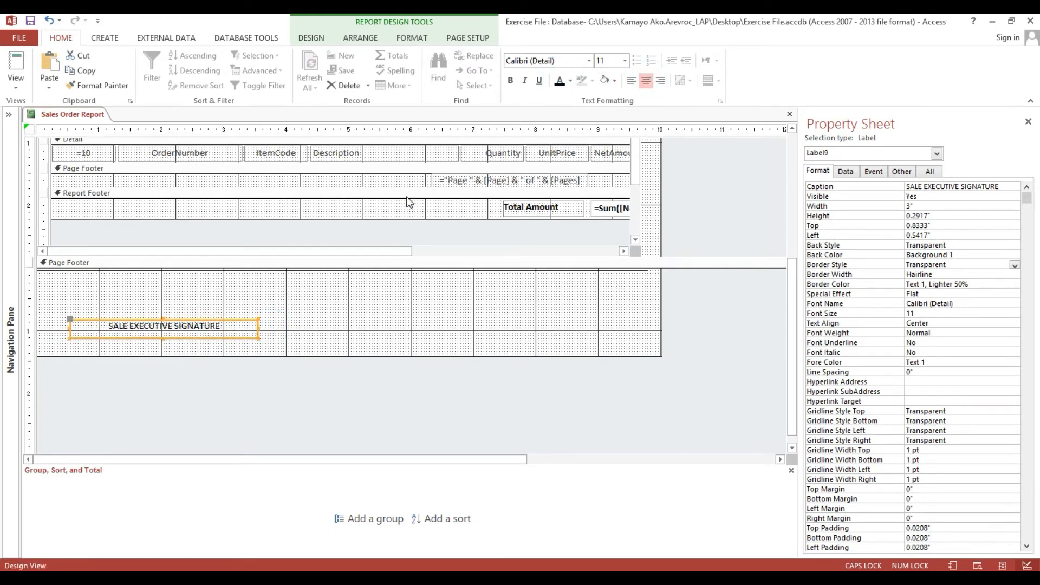
left_click(509, 80)
Step: Duplicate the signature label, place the copy in the right half of the Page Footer and change its caption to SALES MANAGER SIGNATURE
key("ctrl+c")
key("ctrl+v")
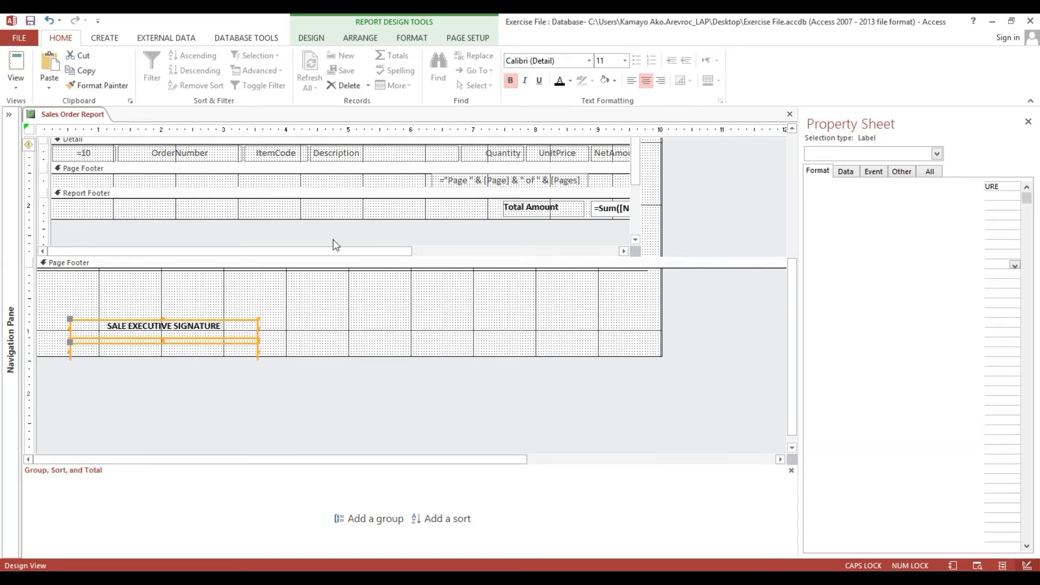
left_click_drag(232, 345, 491, 319)
triple_click(489, 324)
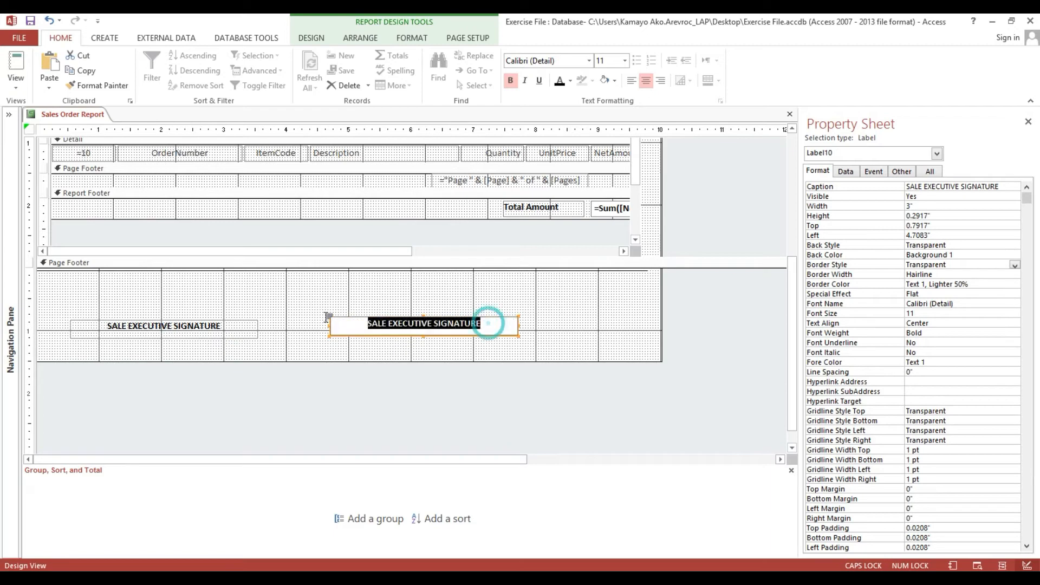
type("SALE")
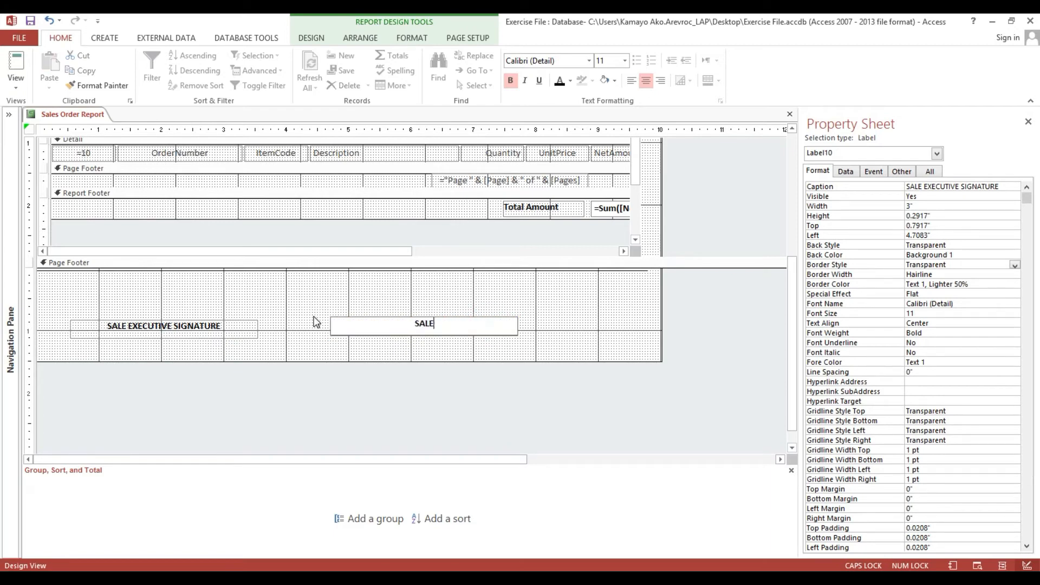
type("S MANAGER SIGNATUE")
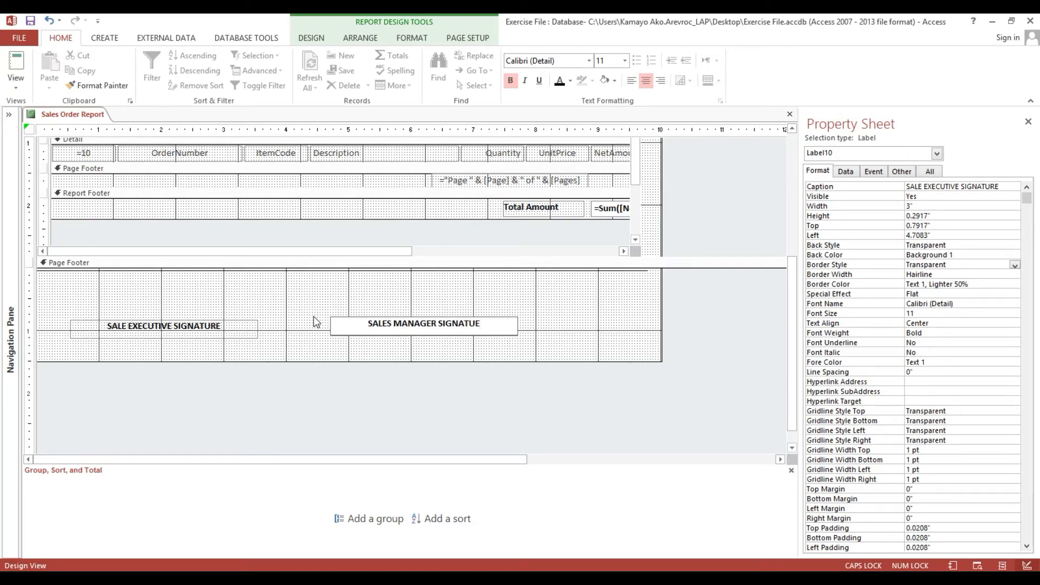
key("BackSpace")
type("RE")
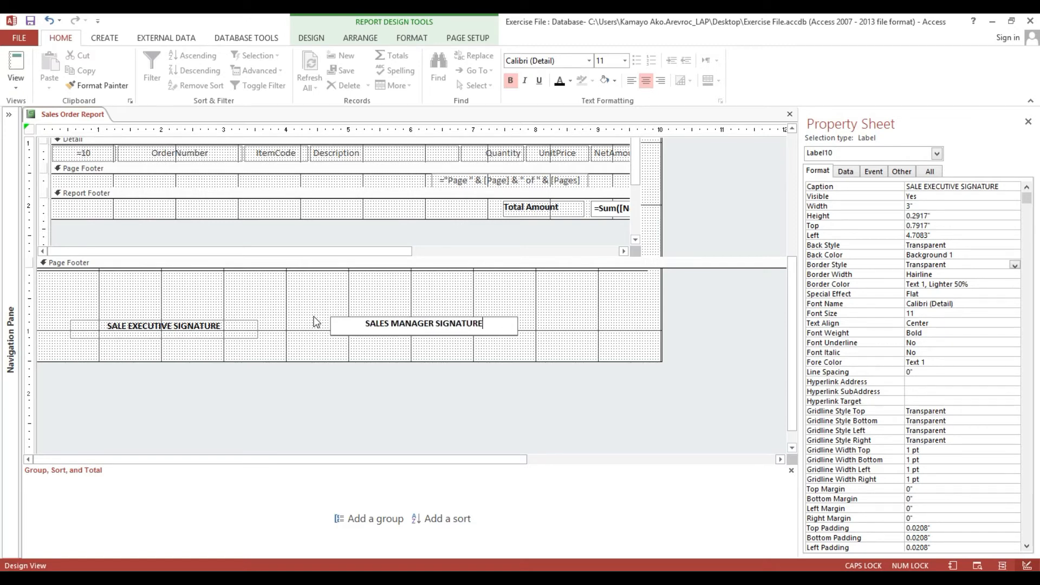
left_click(332, 307)
Step: Shift the sales manager label farther right, align both signature labels by their bottom edges, and nudge the pair slightly right and up
left_click_drag(373, 331, 404, 328)
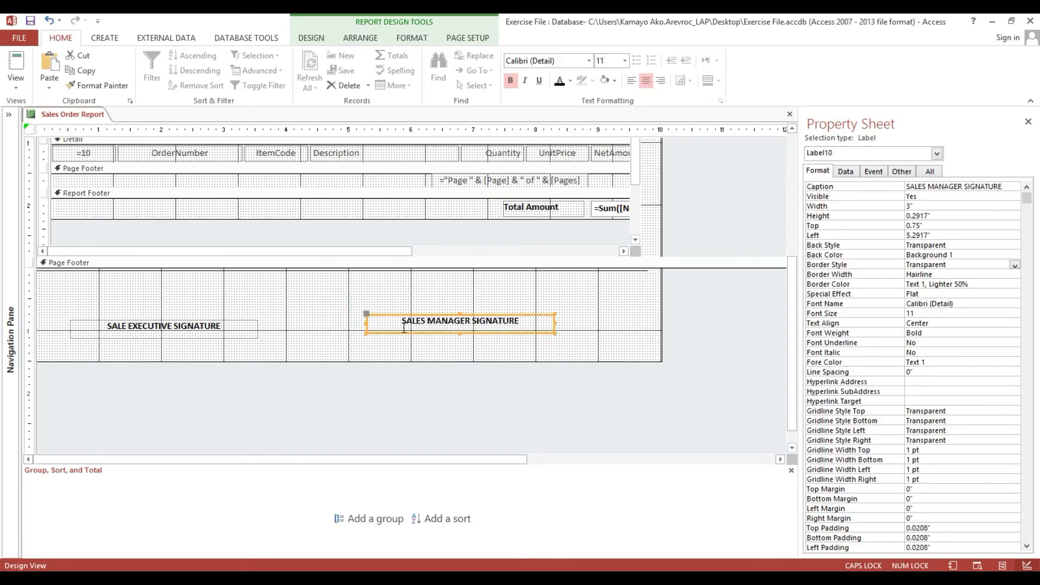
left_click_drag(224, 348, 406, 320)
right_click(406, 320)
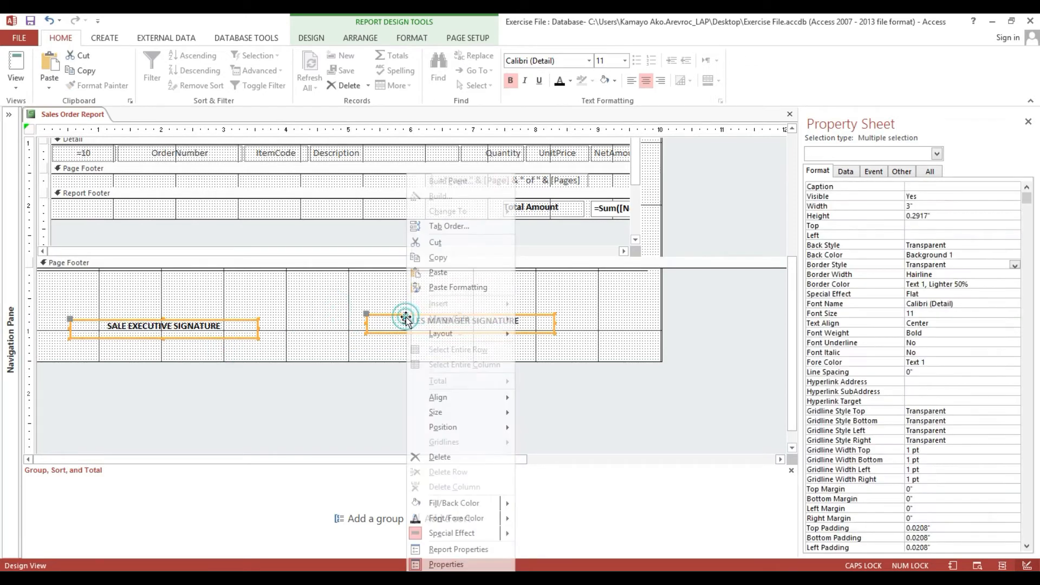
left_click(444, 397)
left_click(548, 437)
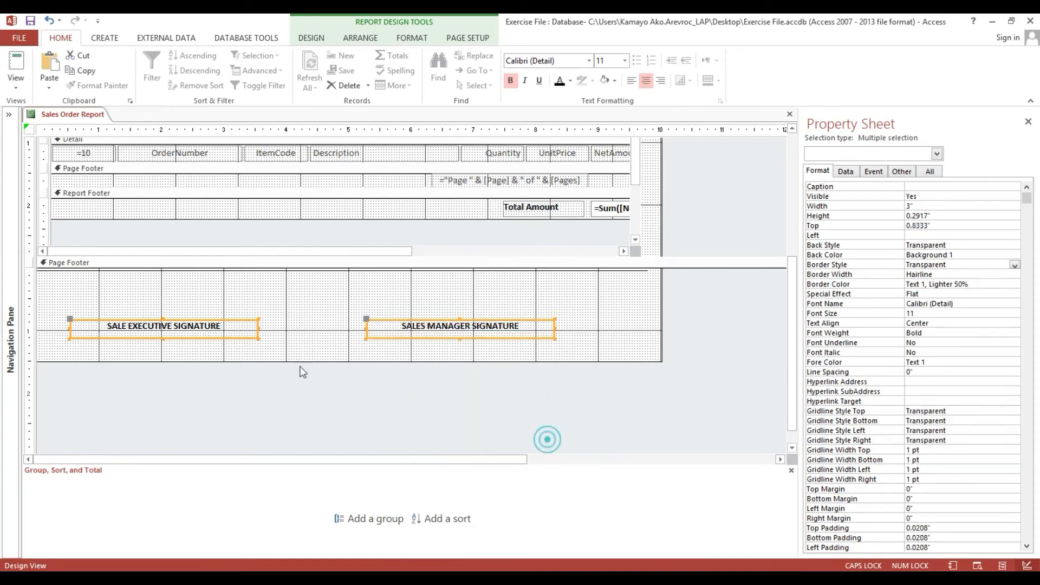
left_click_drag(211, 304, 400, 334)
left_click(400, 307)
Step: Preview the finished report in Report View and reposition its pop-up window to examine the signature area
left_click(18, 61)
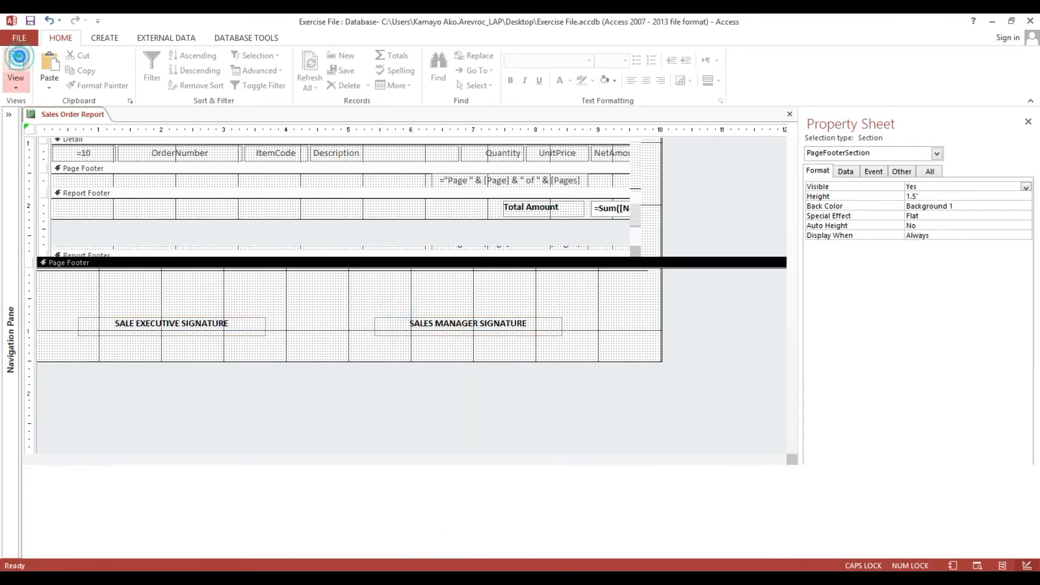
left_click_drag(155, 138, 264, 85)
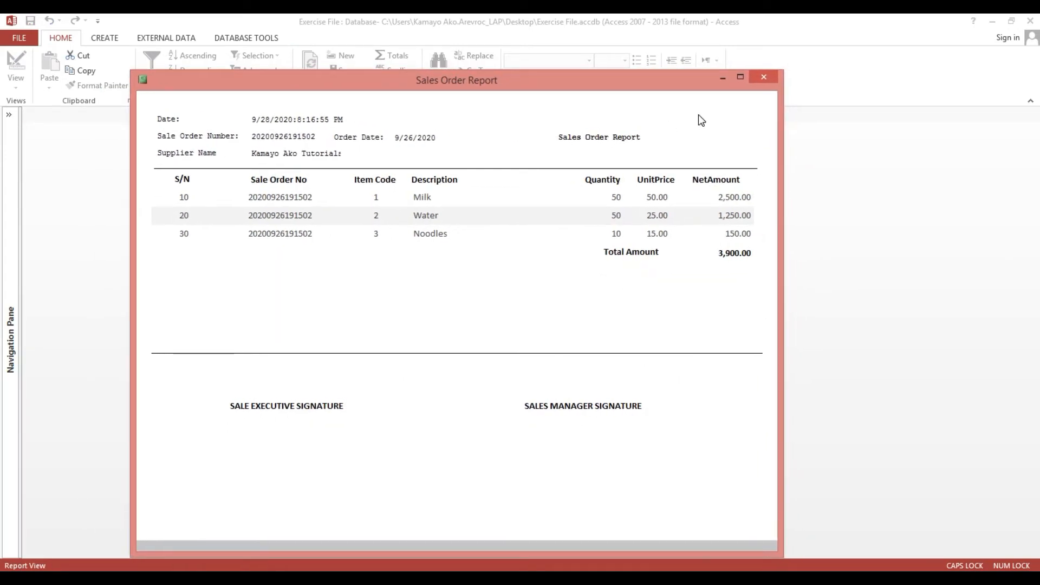
left_click_drag(621, 77, 567, 72)
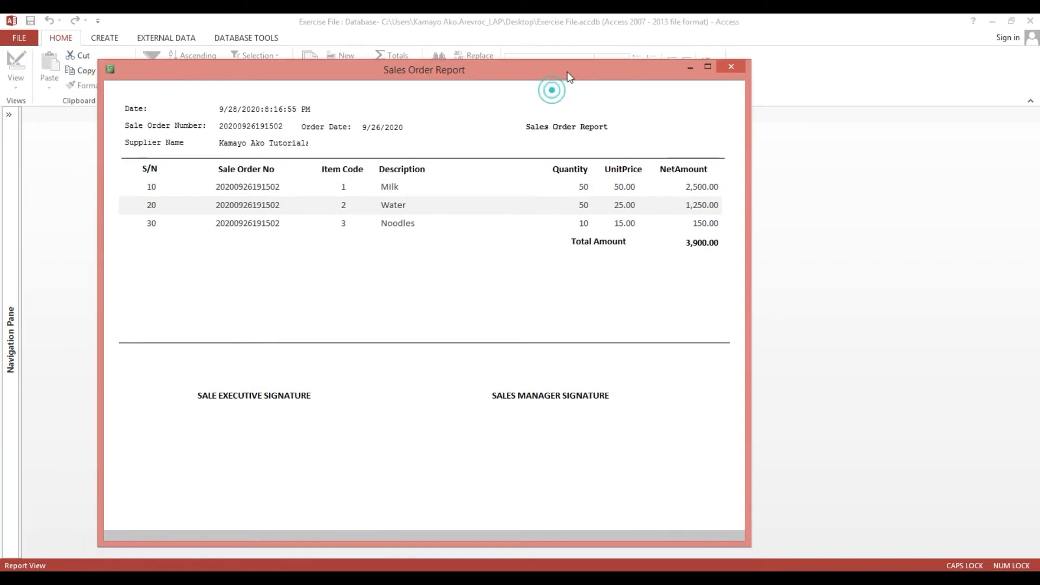
Step: Return the Sales Order Report to Design View and open PurchaseOrderRpt in Design View as well
right_click(457, 97)
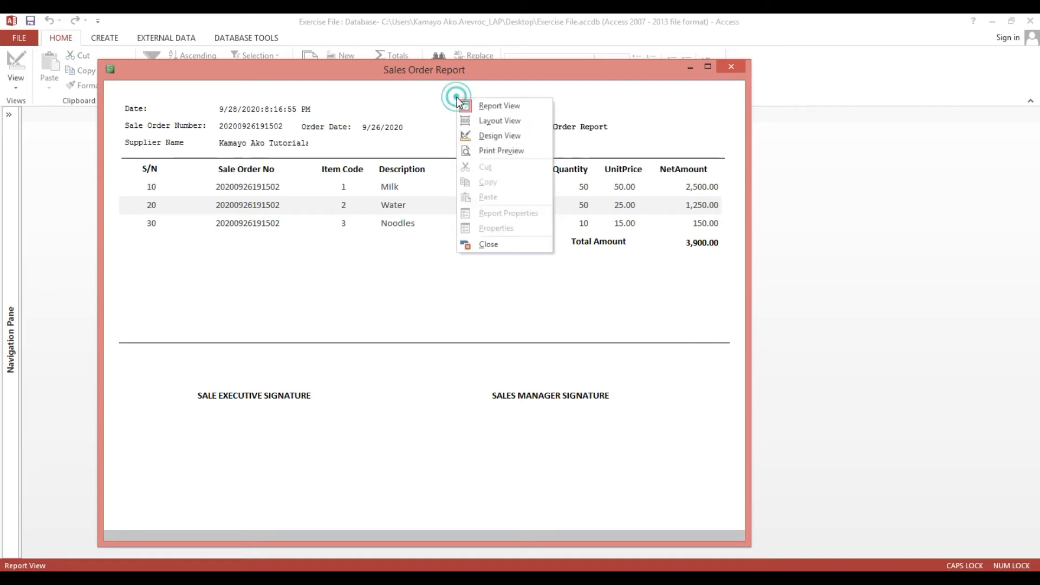
left_click(475, 134)
left_click(9, 114)
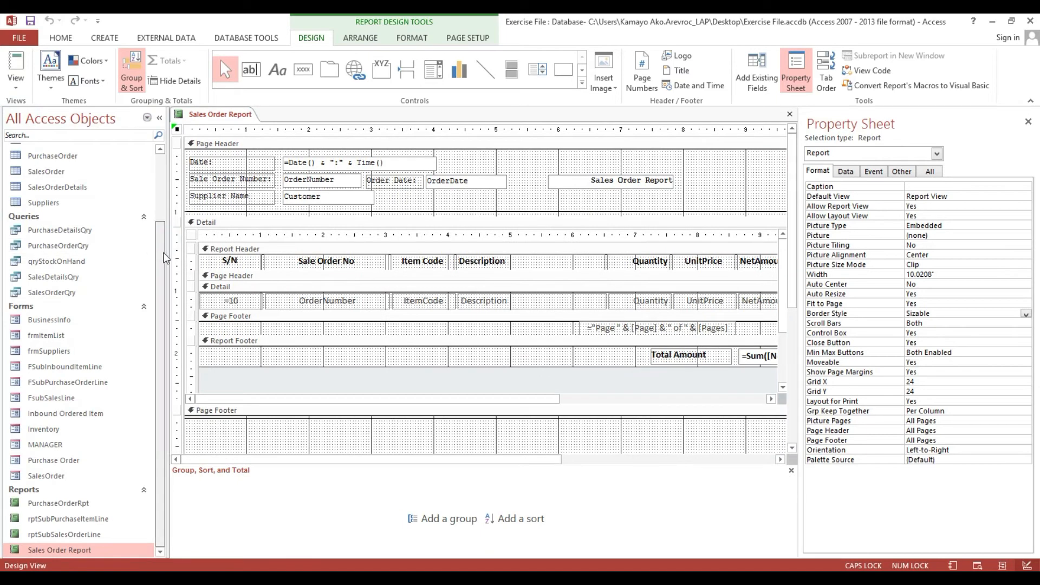
right_click(64, 504)
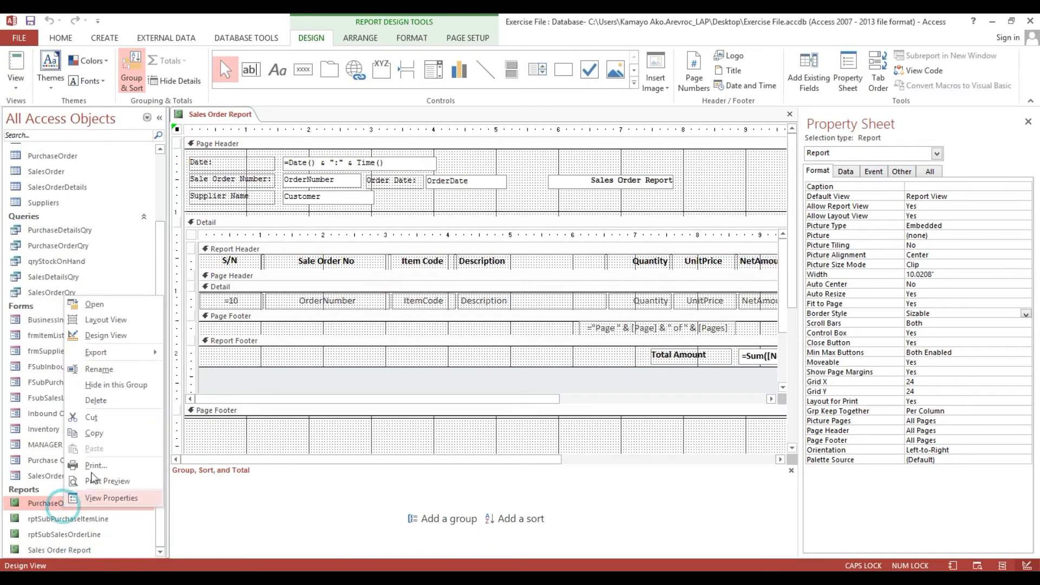
left_click(105, 336)
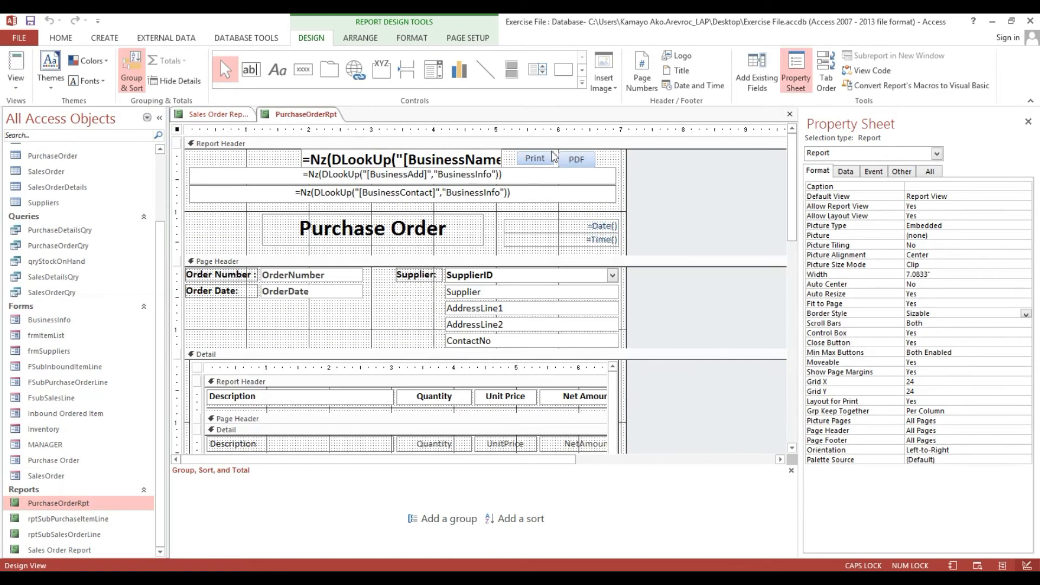
Step: Copy the Print and PDF buttons from PurchaseOrderRpt into the Sales Order Report's Page Header, placing them near its right end
left_click(554, 157)
left_click(577, 159, "shift")
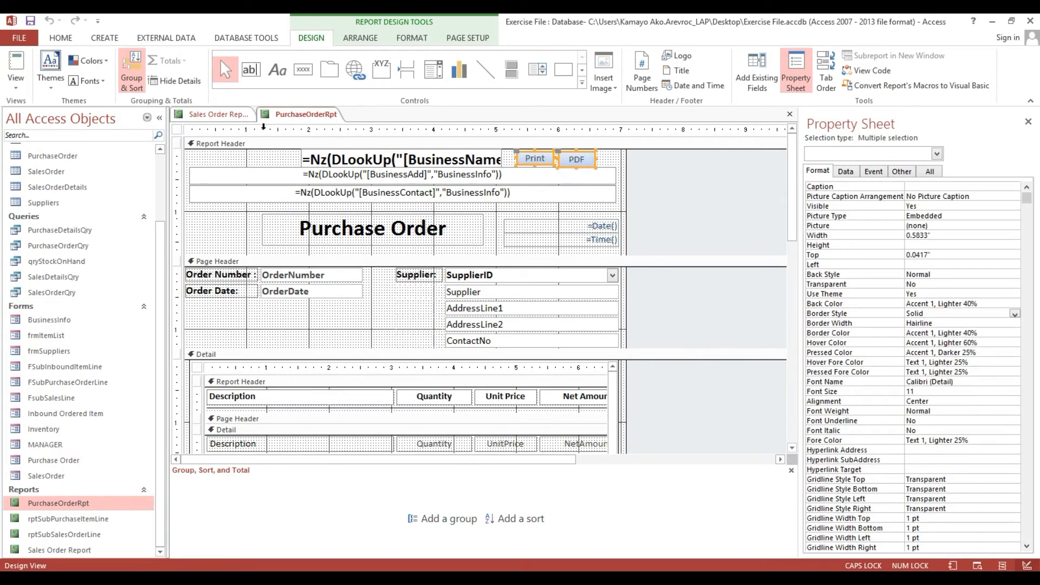
left_click(218, 114)
right_click(480, 144)
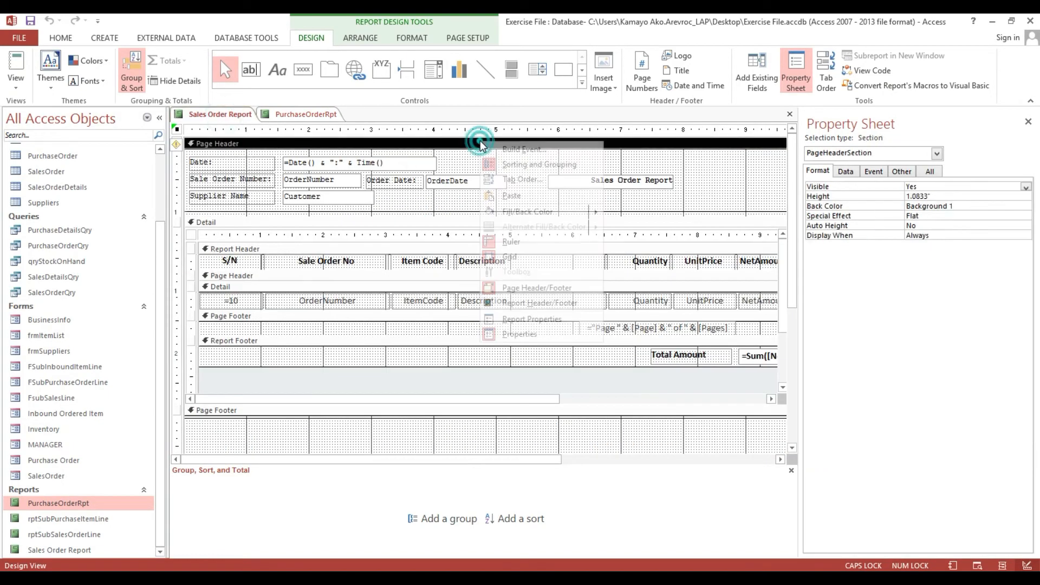
left_click(509, 196)
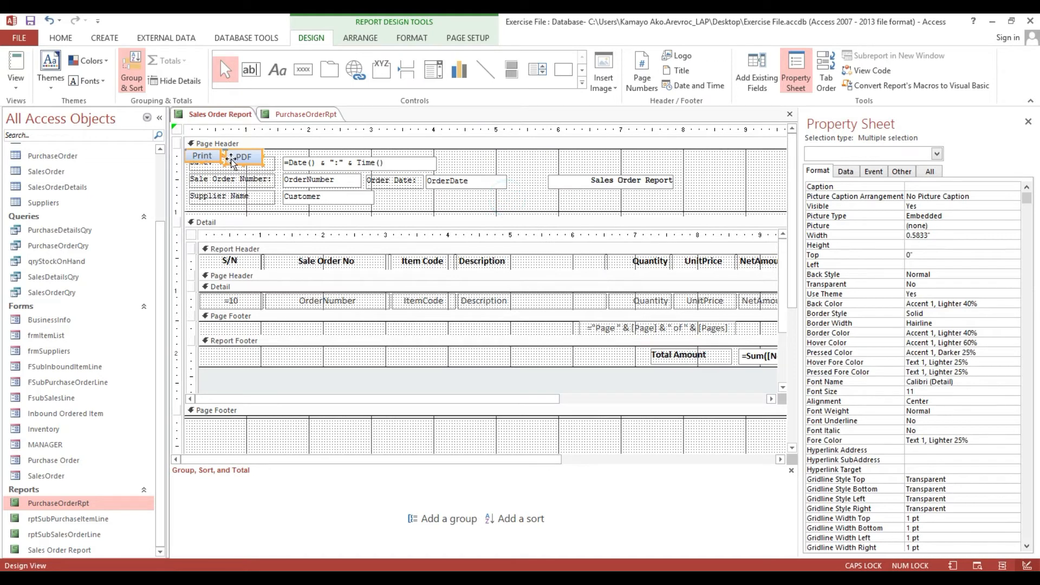
left_click_drag(232, 161, 735, 165)
Step: Size the Print and PDF buttons in the Page Header to the shortest of the two
right_click(737, 167)
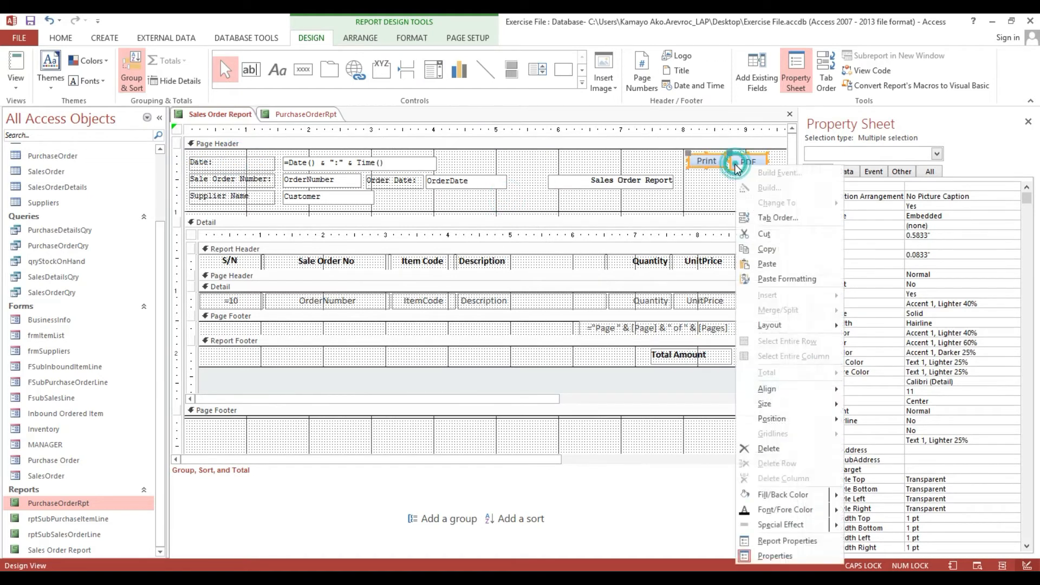
mouse_move(812, 405)
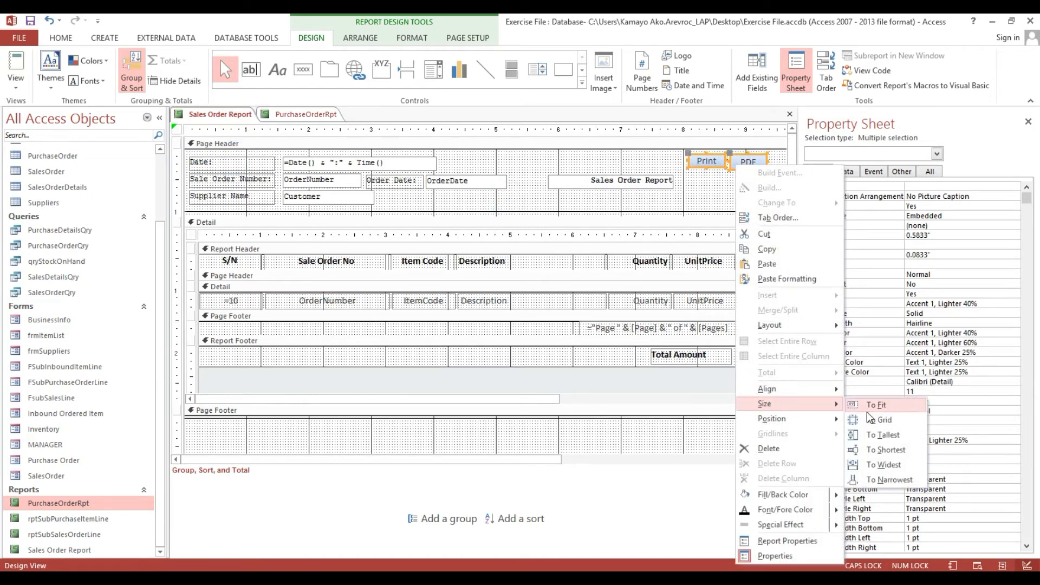
left_click(883, 451)
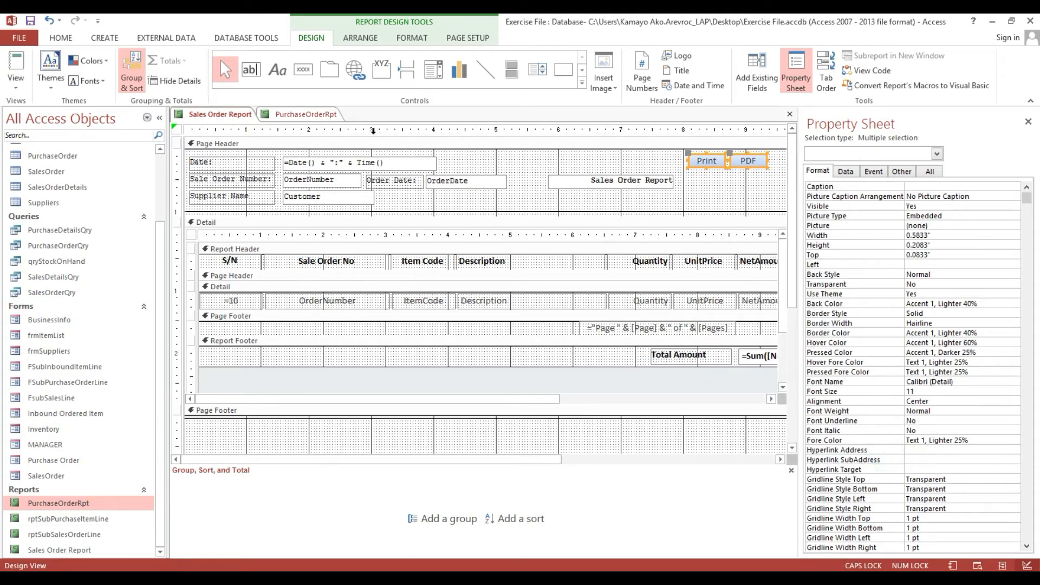
Step: Open the code module of PurchaseOrderRpt and copy all of its code
left_click(306, 114)
left_click(881, 76)
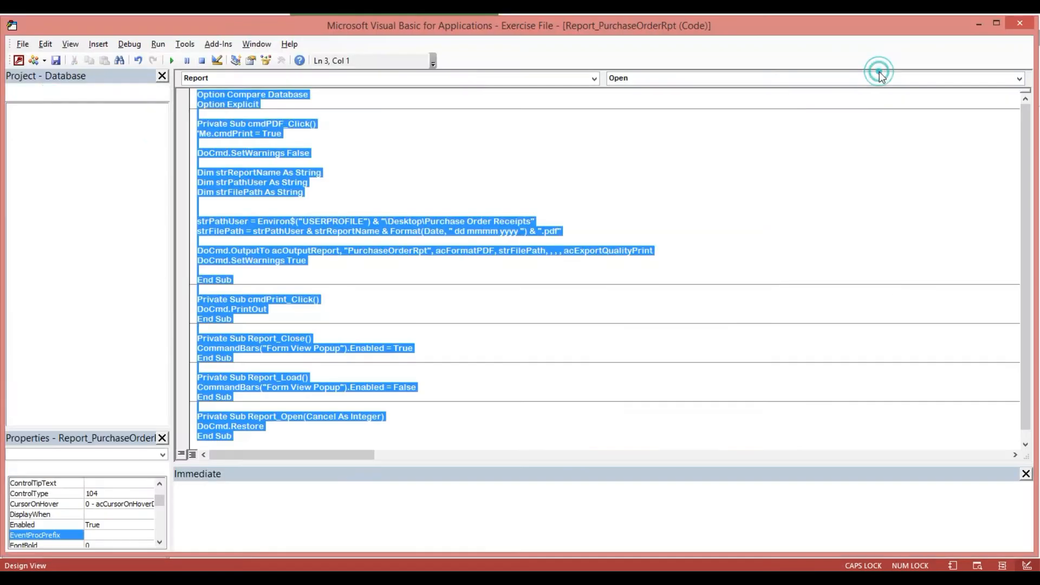
left_click(452, 154)
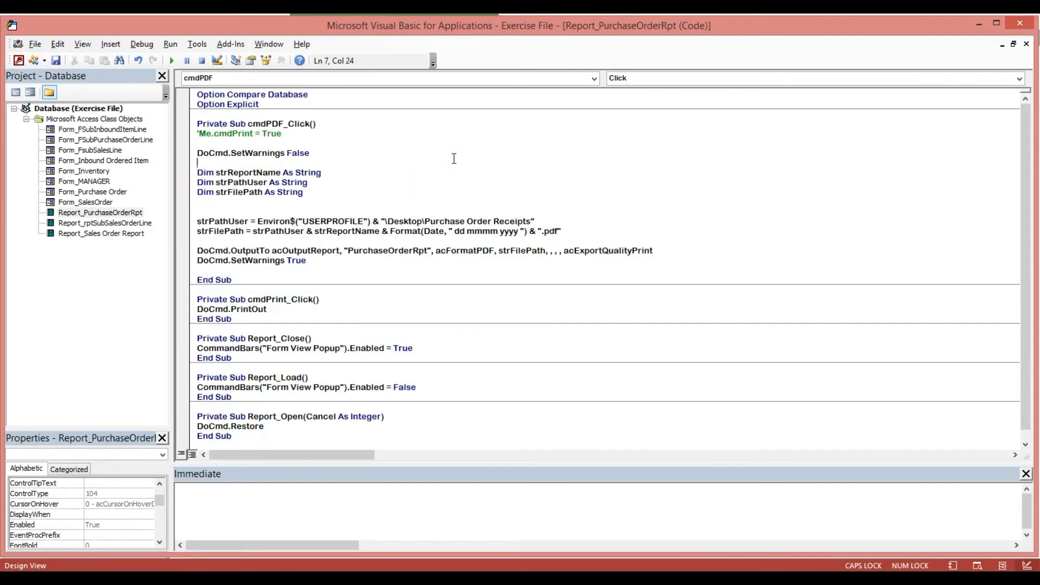
key("ctrl+a")
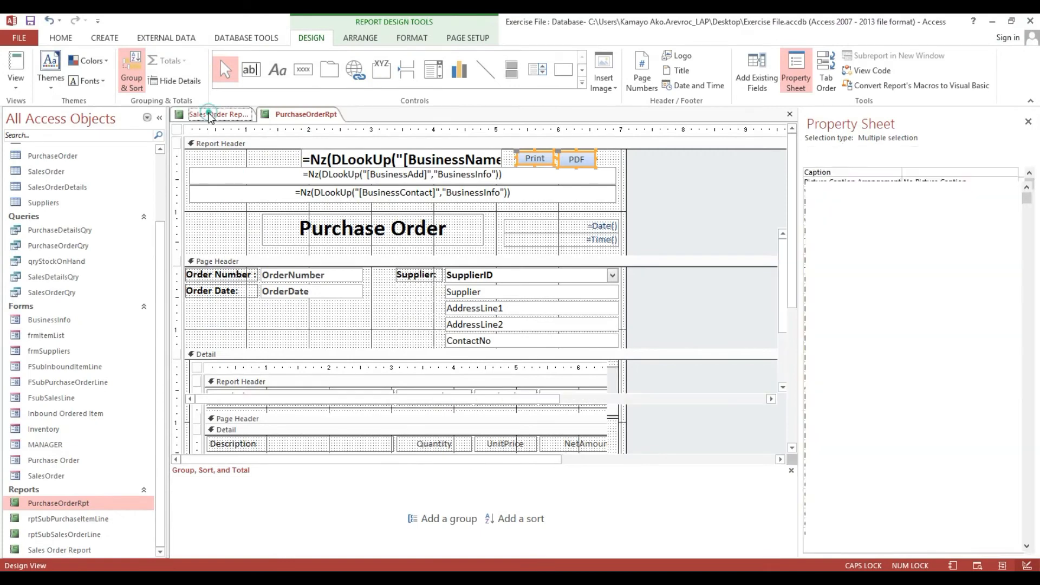
Step: Replace the Sales Order Report module's contents with the code copied from PurchaseOrderRpt, and close the code editor
left_click(209, 115)
left_click(175, 130)
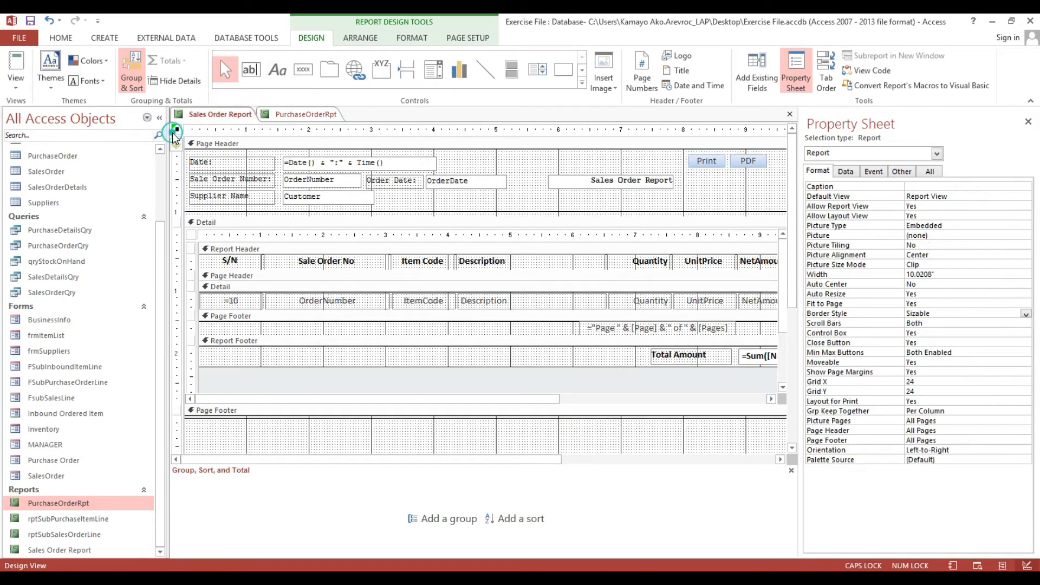
left_click(871, 69)
left_click(672, 189)
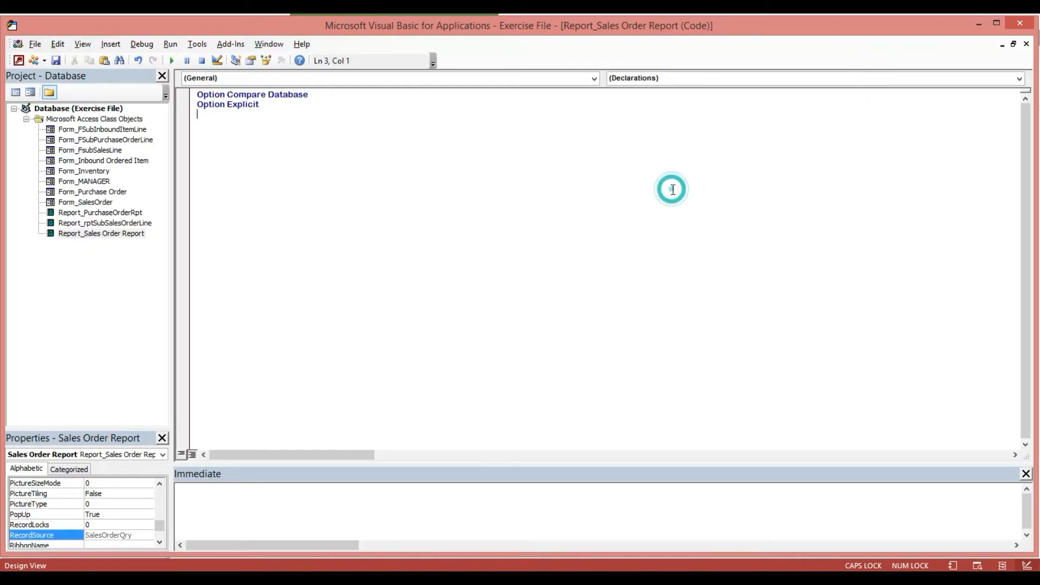
key("ctrl+a")
type("Option Compare Database Option Explicit  Private Sub cmdPDF_Click() 'Me.cmdPrint = True  DoCmd.SetWarnings False  Dim strReportName As String Dim strPathUser As String Dim strFilePath As String   strPathUser = Environ$(\"USERPROFILE\") & \"\\Desktop\\Purchase Order Receipts\" strFilePath = strPathUser & strReportName & Format(Date, \" dd mmmm yyyy \") & \".pdf\"  DoCmd.OutputTo acOutputReport, \"PurchaseOrderRpt\", acFormatPDF, strFilePath, , , , acExportQualityPrint DoCmd.SetWarnings True  End Sub  Private Sub cmdPrint_Click() DoCmd.PrintOut End Sub  Private Sub Report_Close() CommandBars(\"Form View Popup\").Enabled = True End Sub  Private Sub Report_Load() CommandBars(\"Form View Popup\").Enabled = False End Sub  Private Sub Report_Open(Cancel As Integer) DoCmd.Restore End Sub")
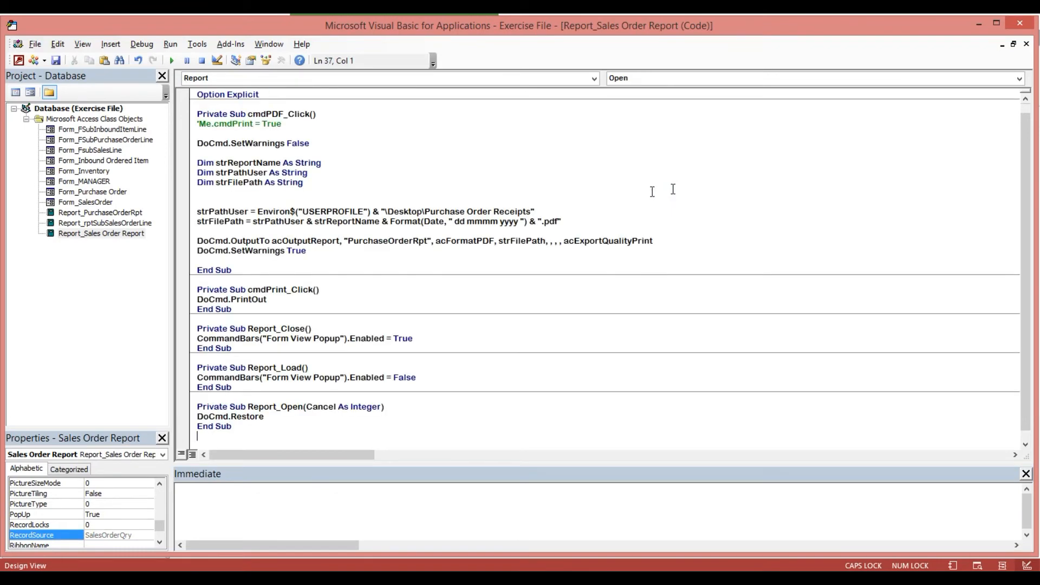
left_click(1021, 24)
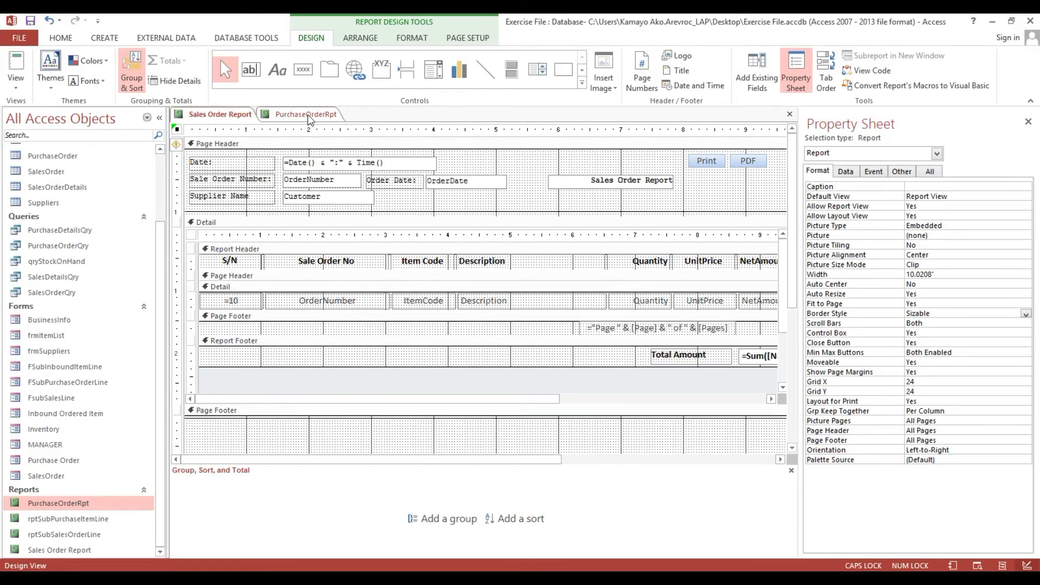
Step: Close the Sales Order Report with its design changes saved, and close PurchaseOrderRpt
left_click(790, 115)
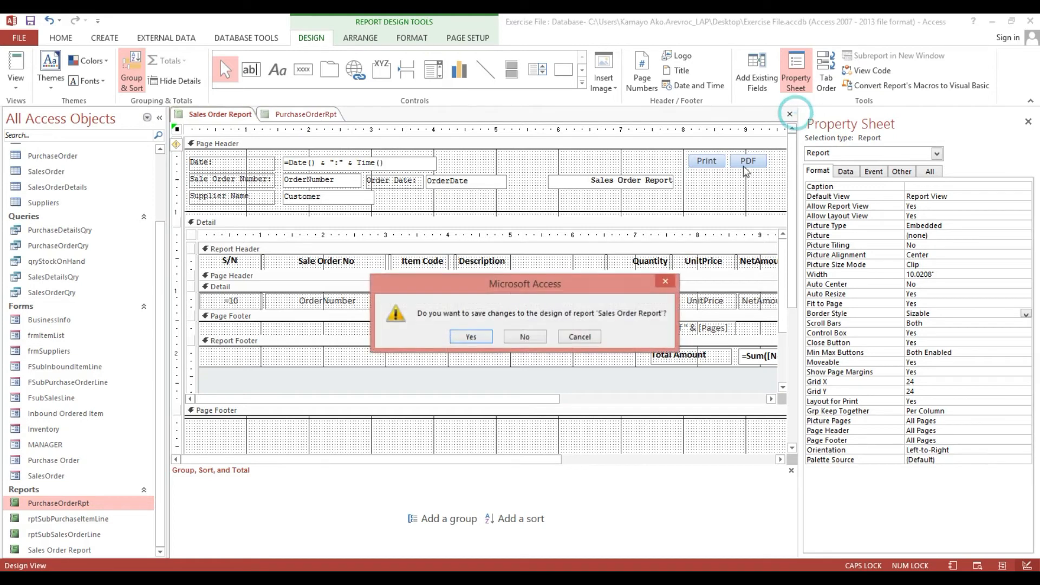
left_click(472, 335)
left_click(789, 114)
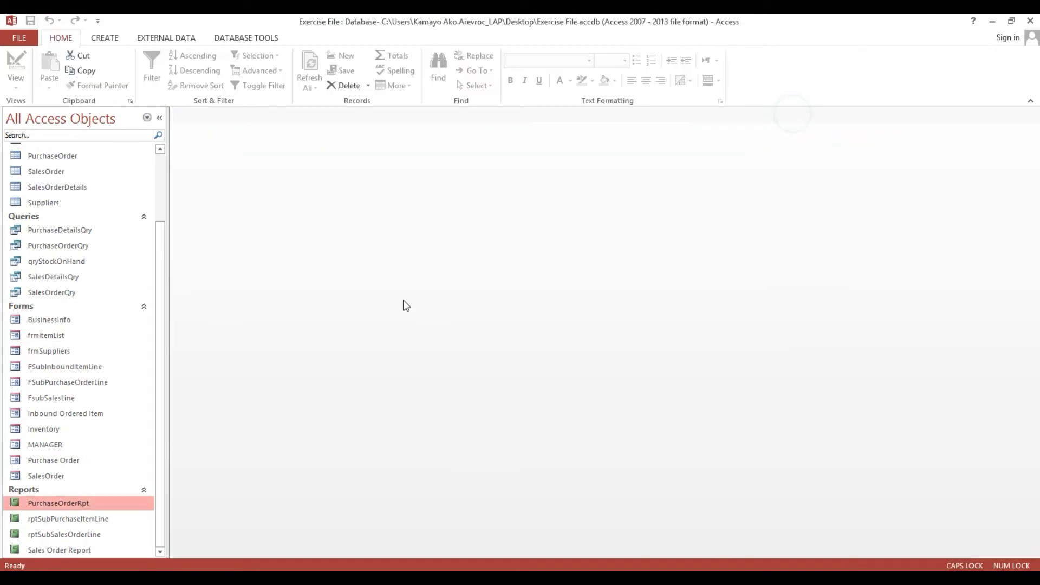
Step: Copy the name text of the Sales Order Report object without renaming it
left_click(89, 552)
left_click(89, 552)
key("ctrl+c")
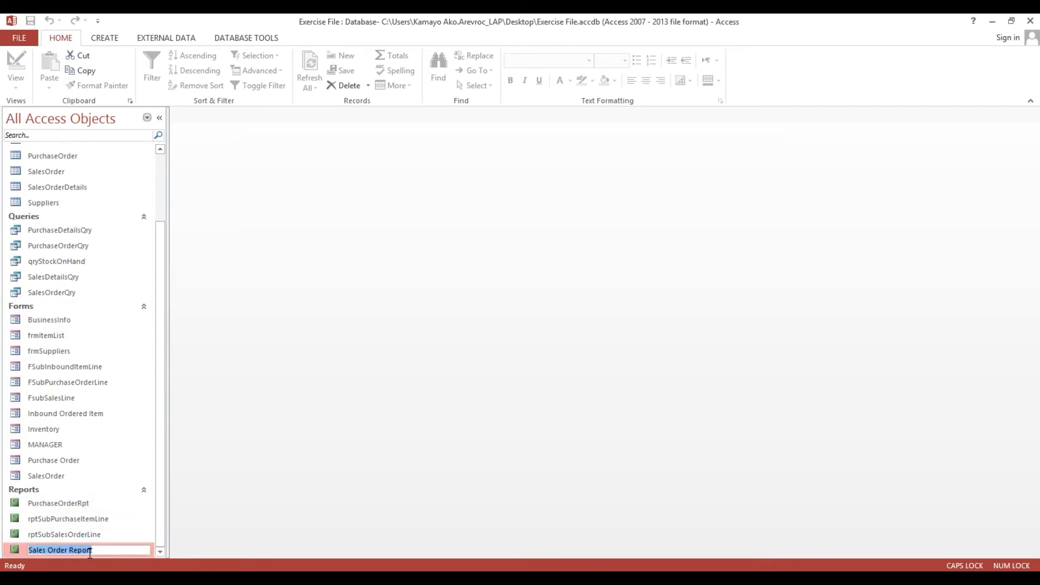
key("Escape")
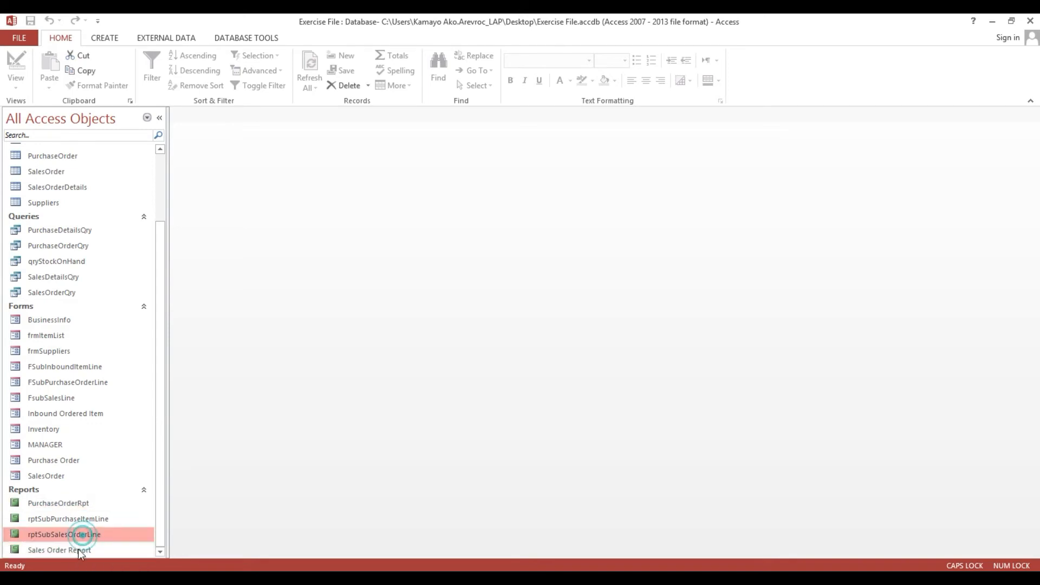
Step: Open the Sales Order Report in Design View and open the PDF button's On Click event procedure
right_click(77, 552)
left_click(123, 381)
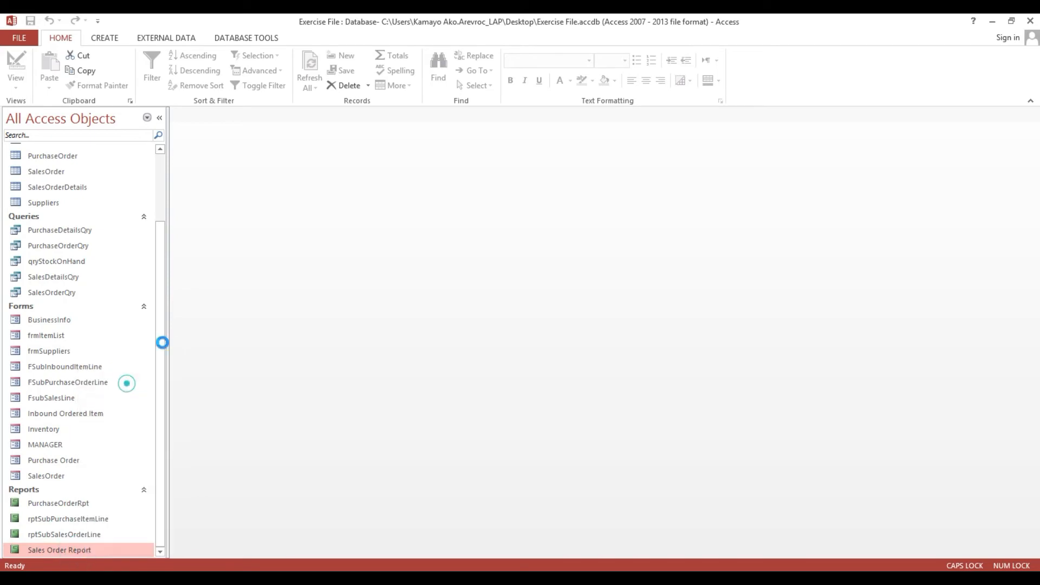
left_click(745, 161)
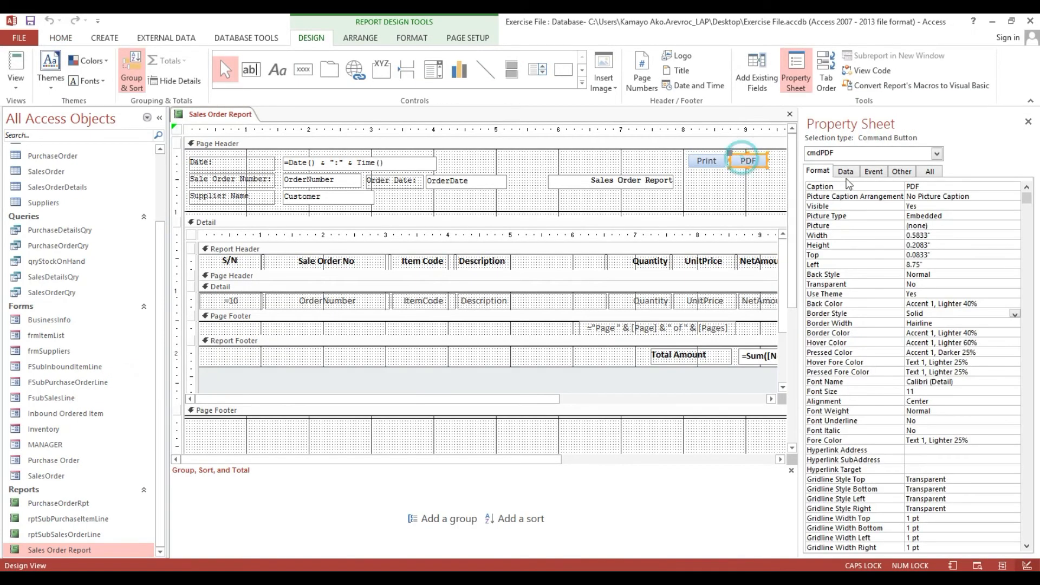
left_click(873, 172)
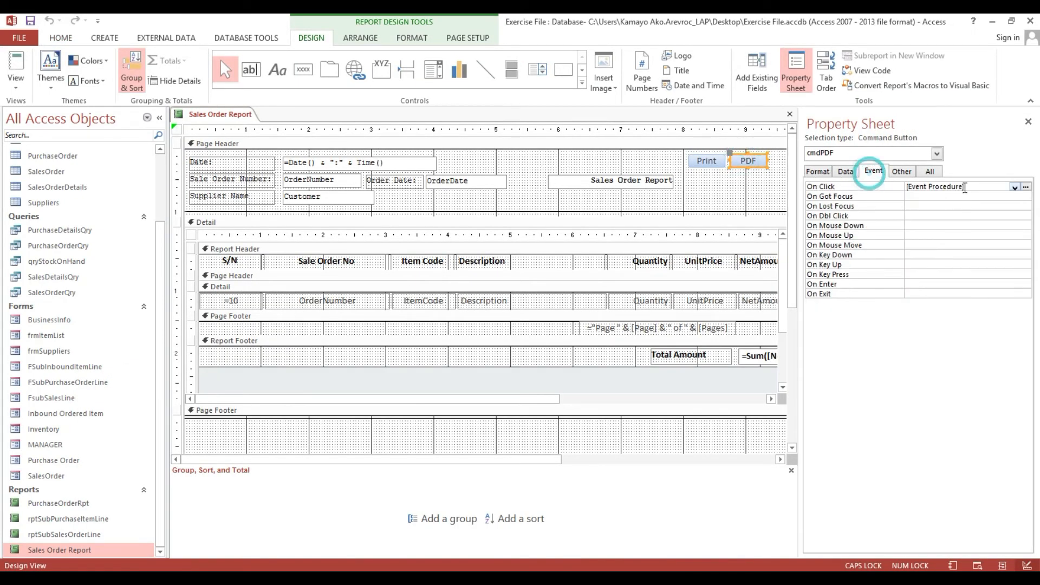
left_click(1027, 186)
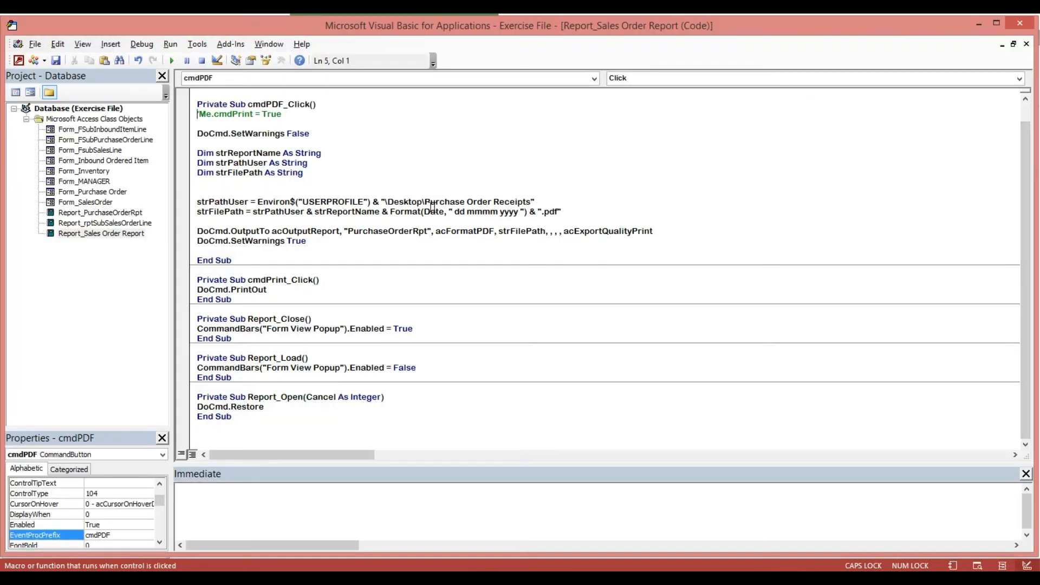
Step: Set both the exported report name and the Desktop file name in the cmdPDF_Click code to Sales Order Report
left_click_drag(352, 234, 426, 230)
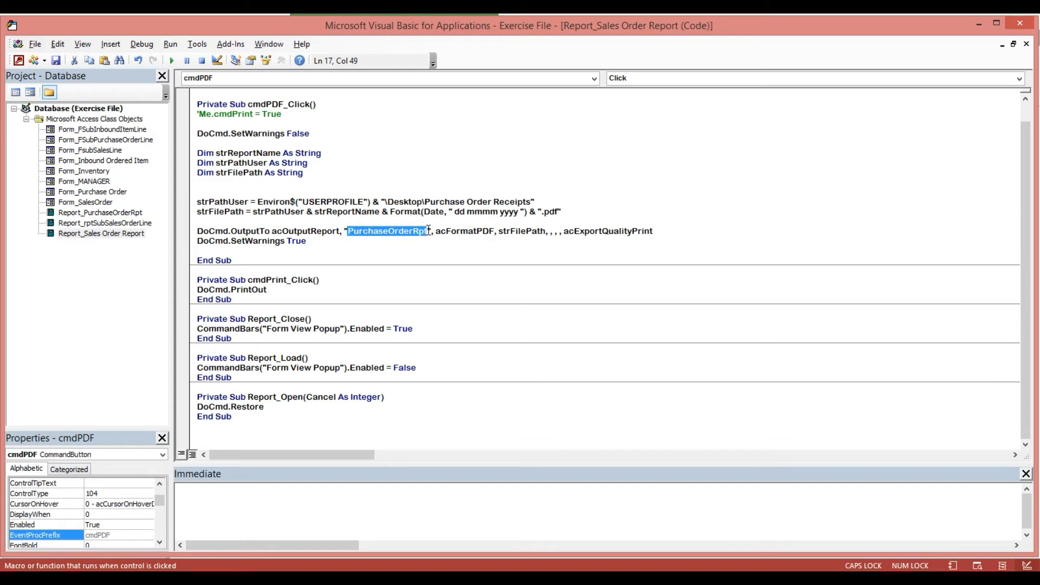
key("ctrl+v")
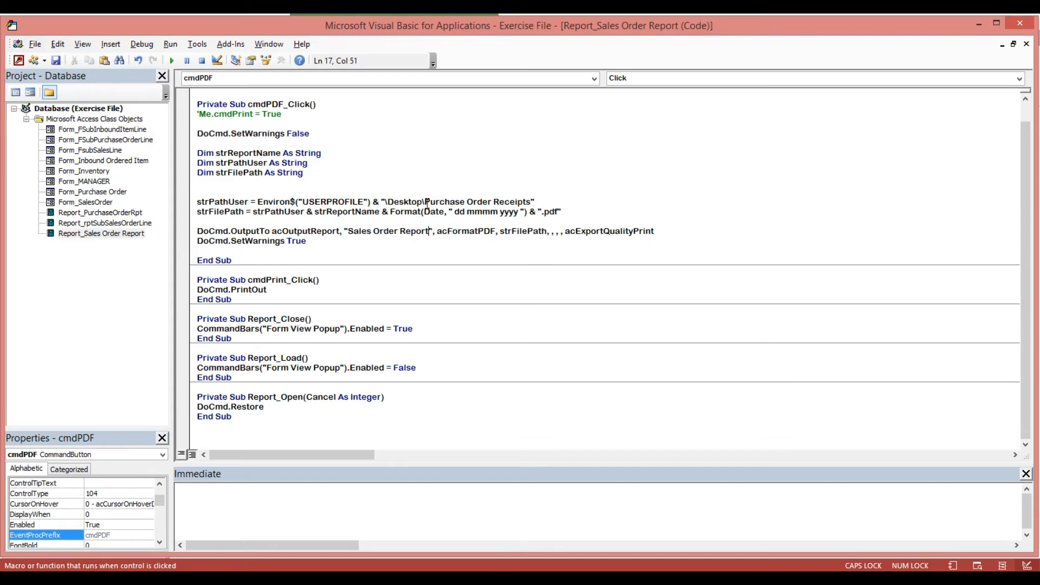
left_click_drag(427, 204, 528, 205)
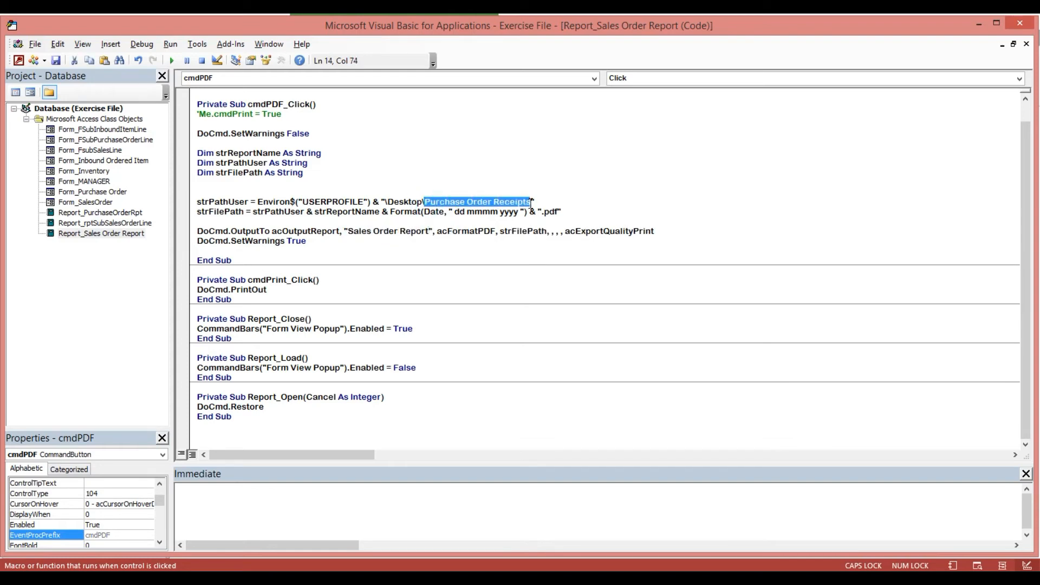
key("ctrl+v")
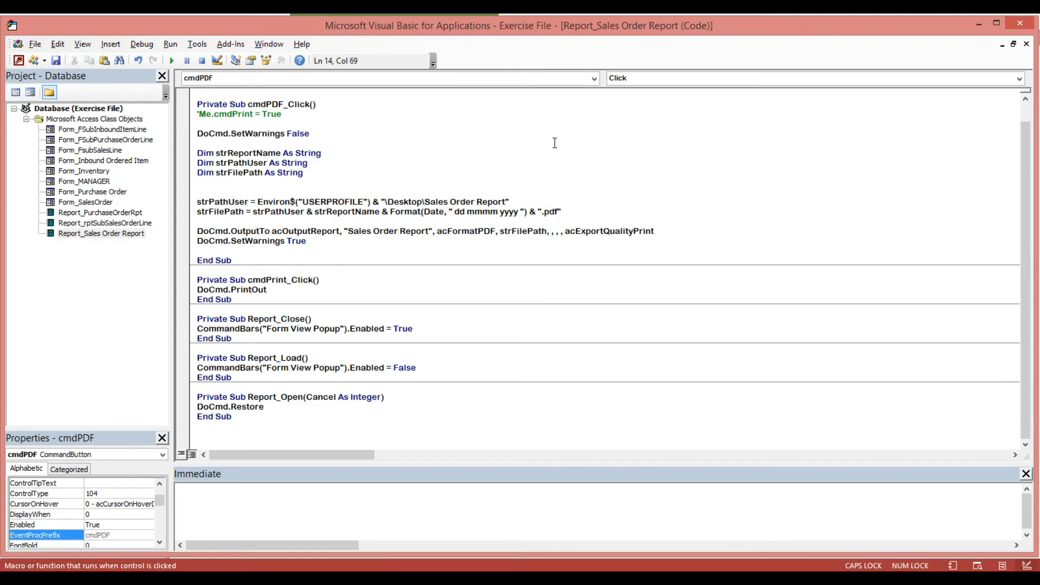
left_click(555, 143)
Step: Close the code editor and close the Sales Order Report with its changes saved
left_click(1020, 22)
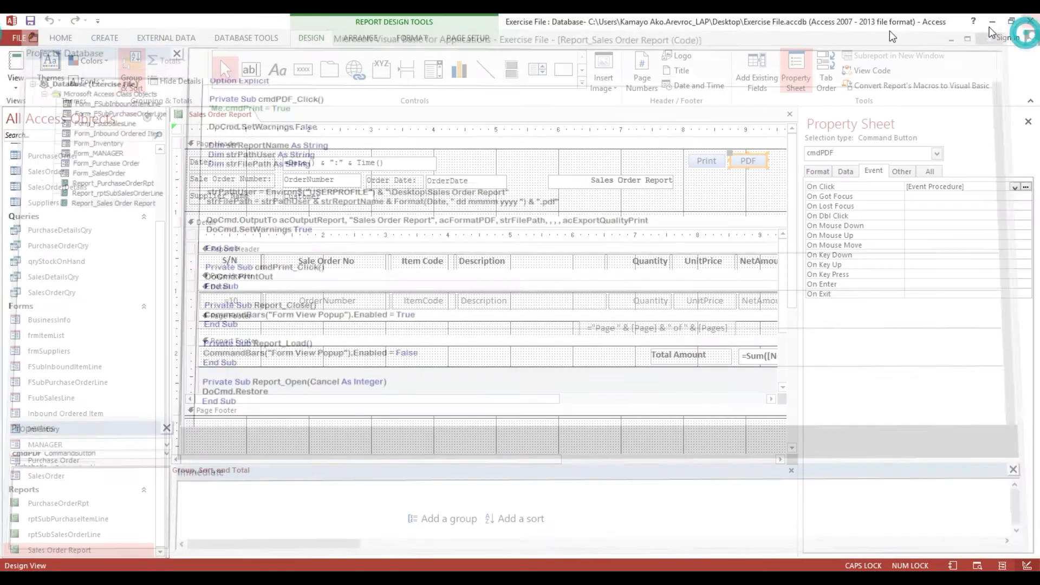
left_click(789, 114)
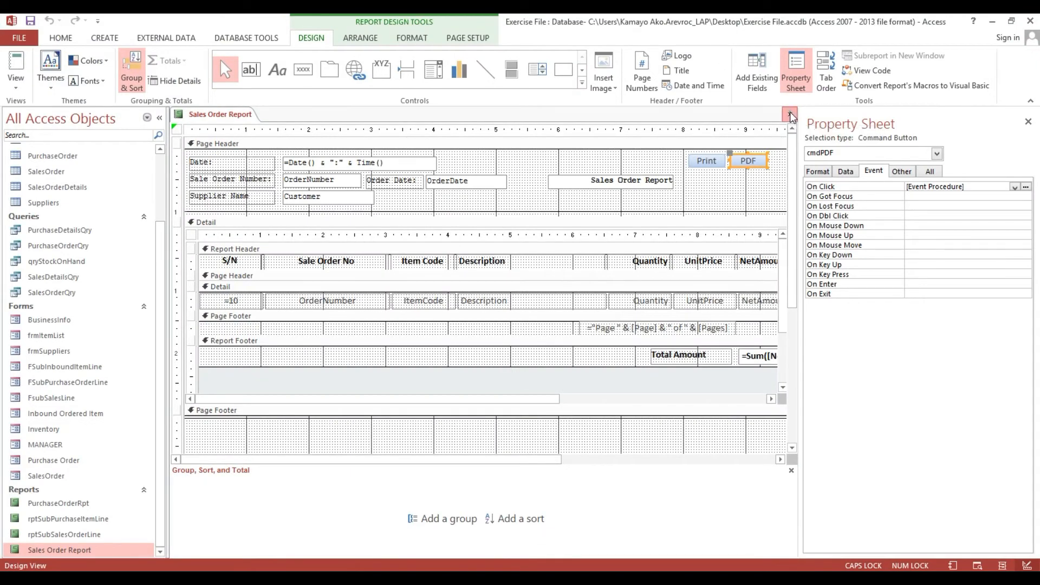
left_click(479, 337)
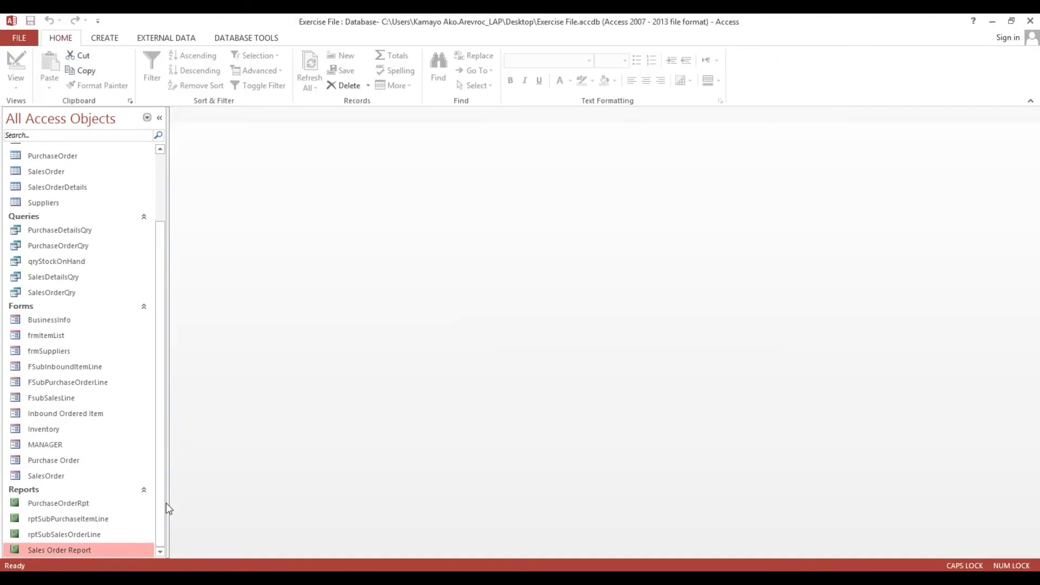
Step: Copy the Sales Order Report object, and open the On Click code of the Report button in the SalesOrder form's design
left_click(99, 549)
key("ctrl+c")
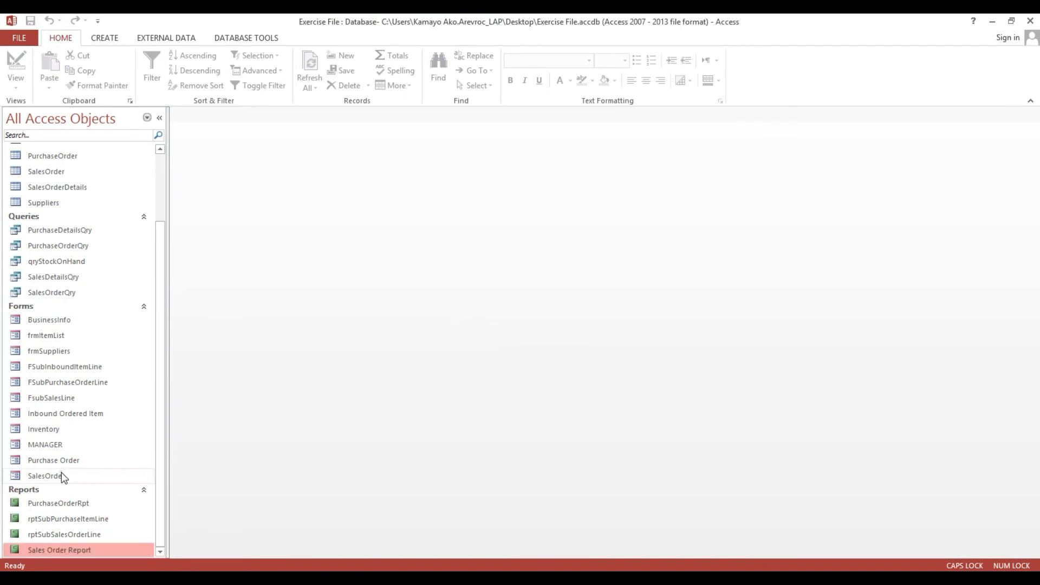
right_click(60, 473)
left_click(104, 334)
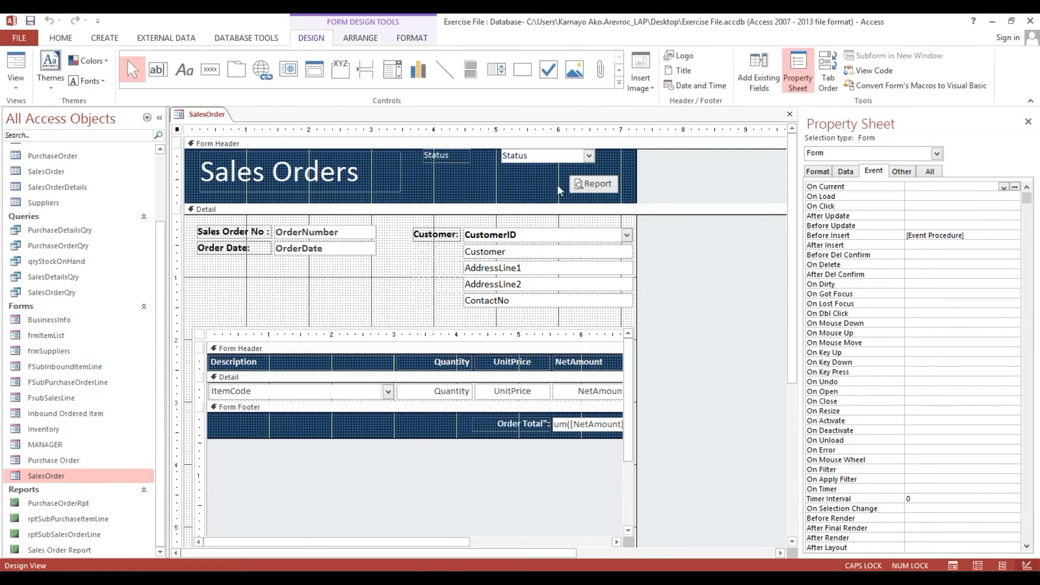
left_click(594, 184)
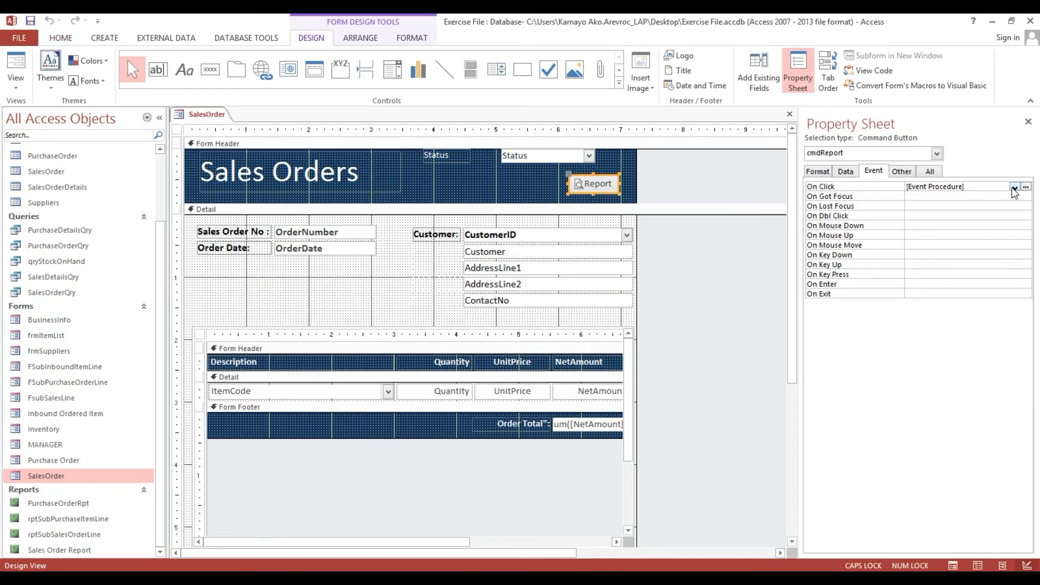
left_click(1026, 186)
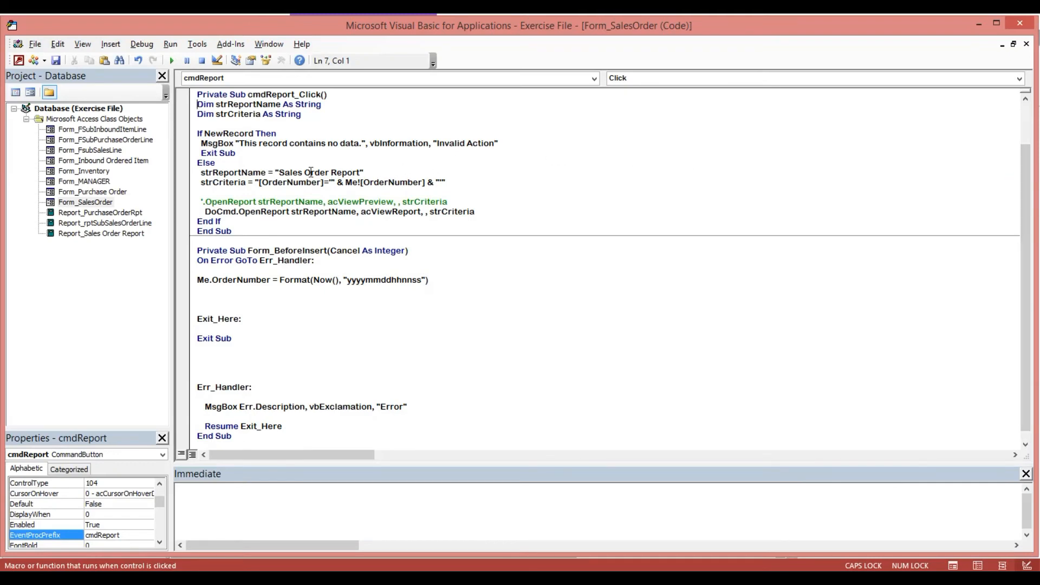
Step: Set strReportName to "Sales Order Report" in the cmdReport_Click code, and close the code editor
left_click_drag(278, 171, 358, 172)
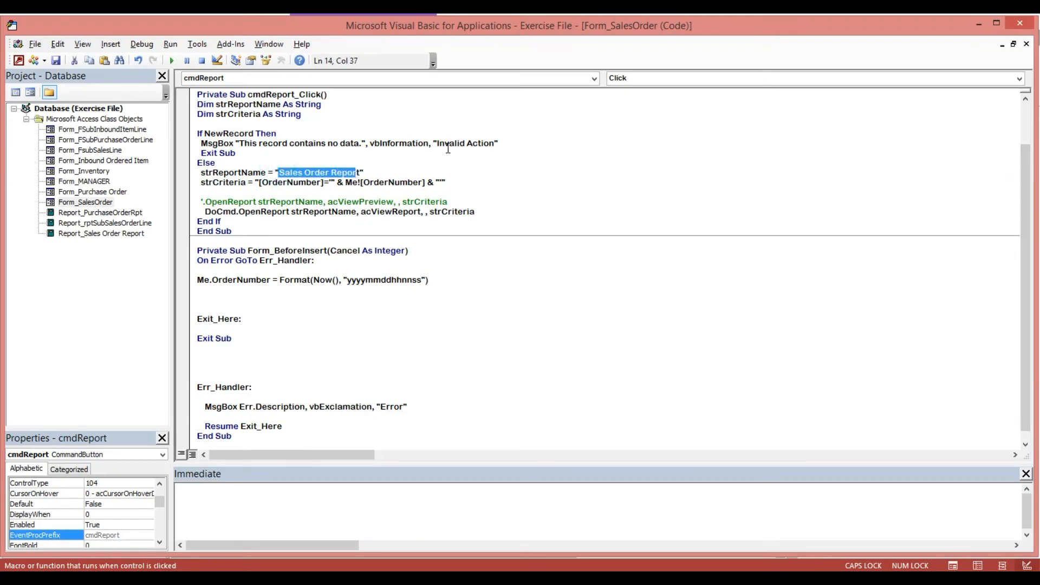
key("ctrl+v")
left_click(493, 105)
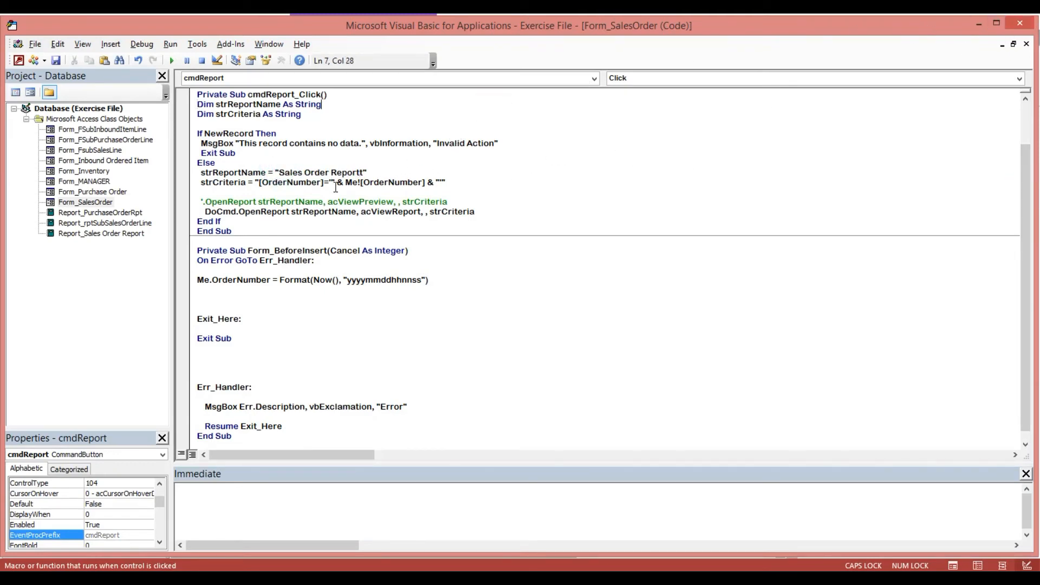
left_click_drag(359, 172, 374, 164)
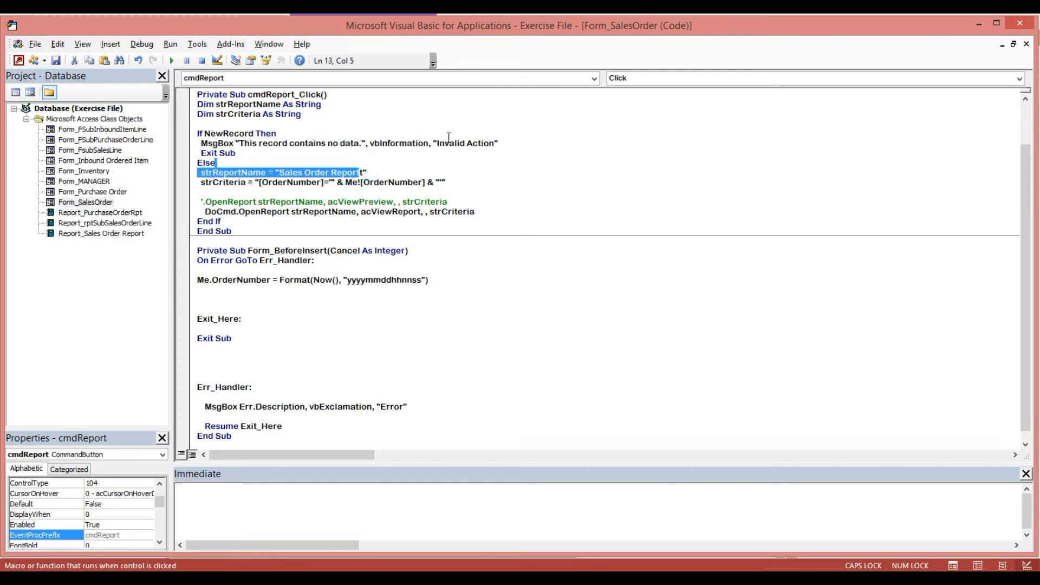
key("Right")
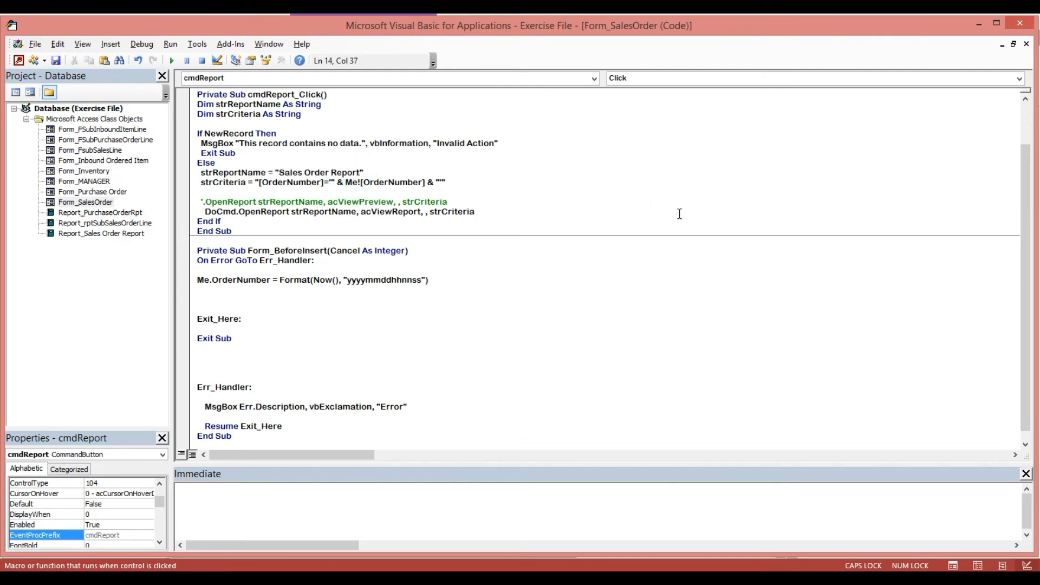
left_click(679, 214)
left_click(1018, 22)
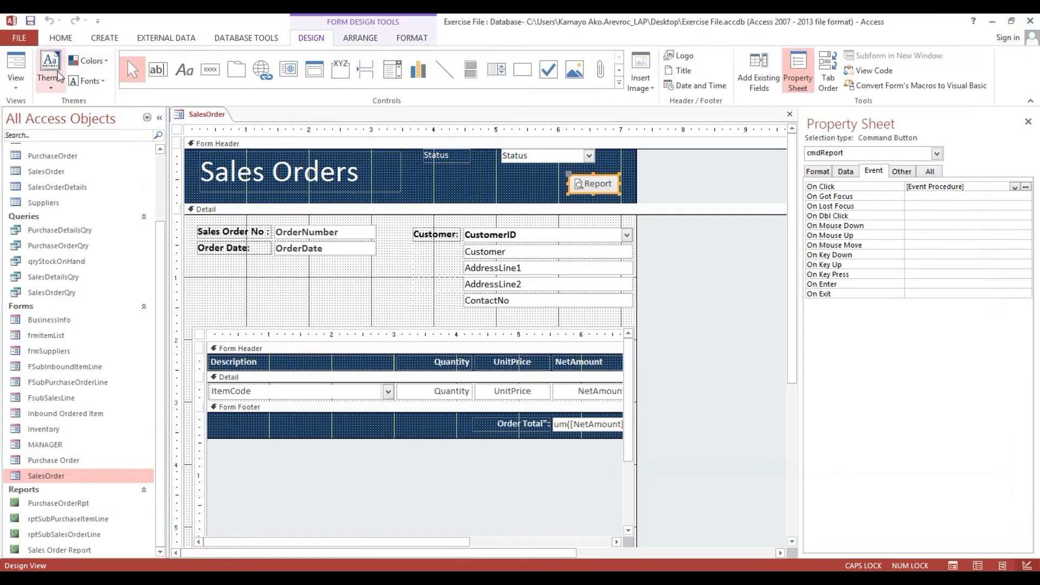
Step: Save the SalesOrder form, switch it to Form View, and open the Sales Order Report from it to check its layout
left_click(31, 21)
left_click(23, 53)
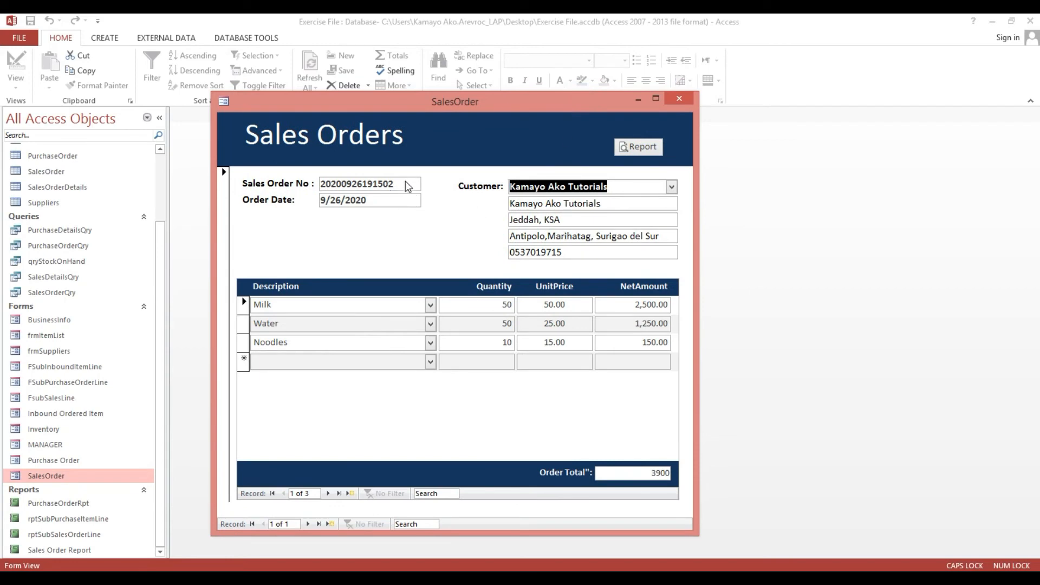
left_click(645, 149)
left_click_drag(584, 137, 584, 89)
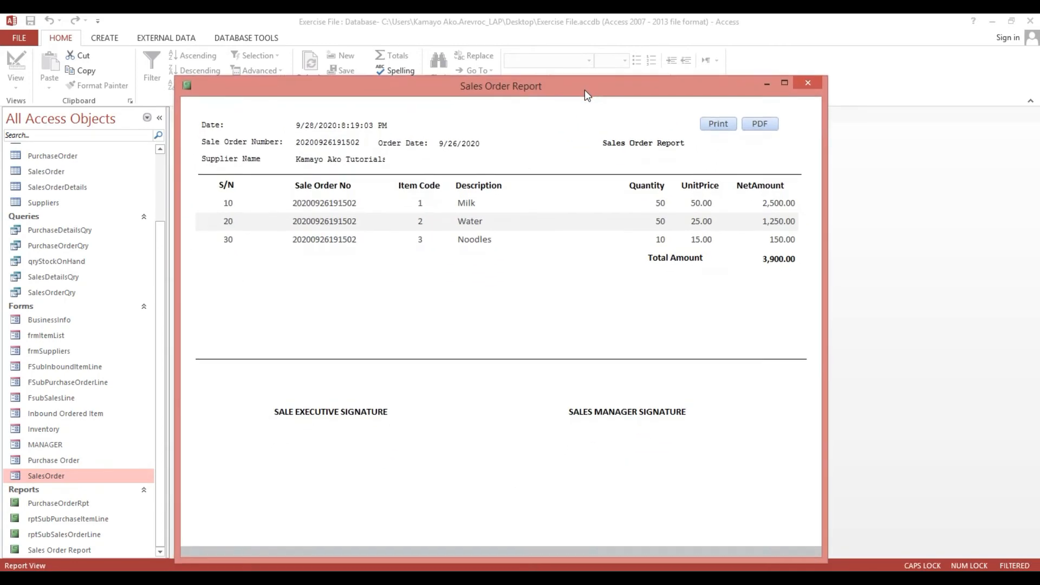
left_click(210, 130)
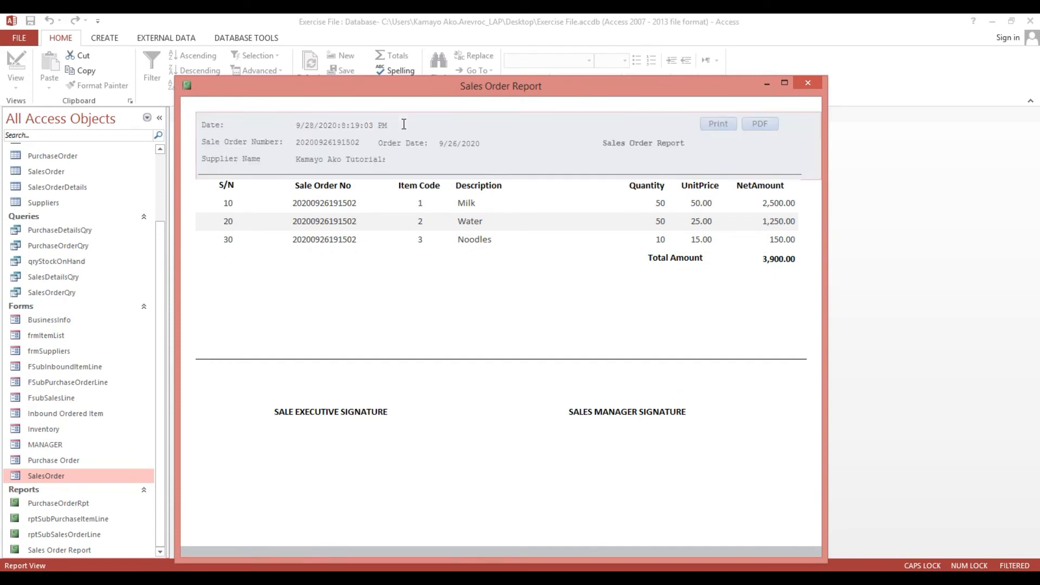
left_click(464, 210)
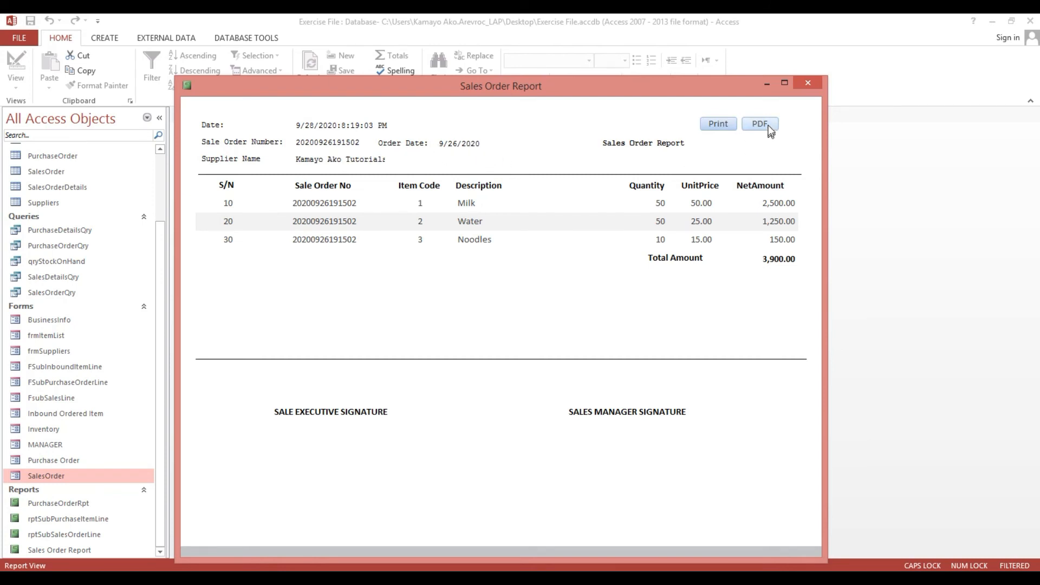
Step: Test the report's Print button and cancel saving the printed file
left_click(721, 124)
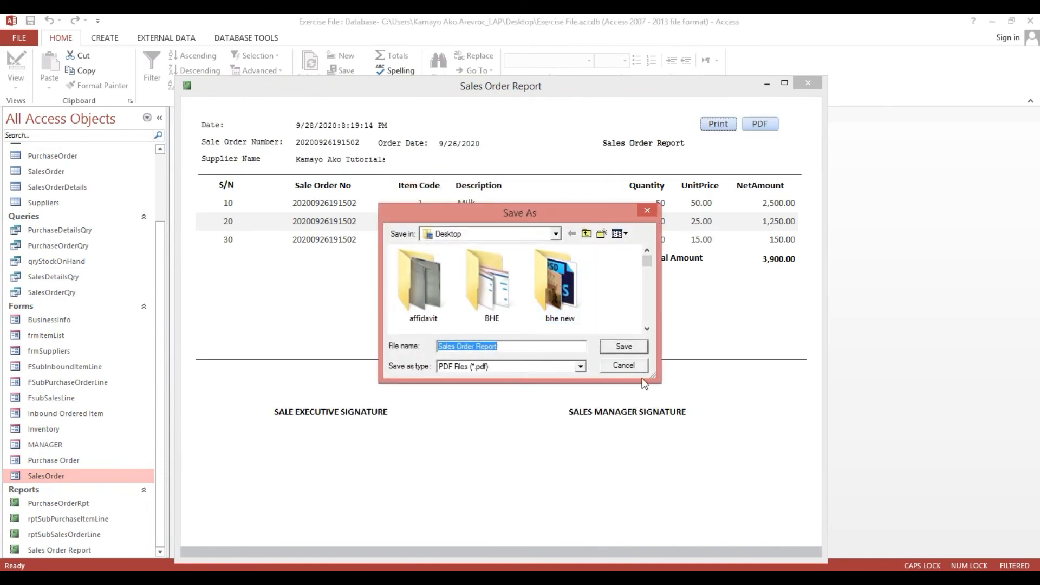
left_click(628, 368)
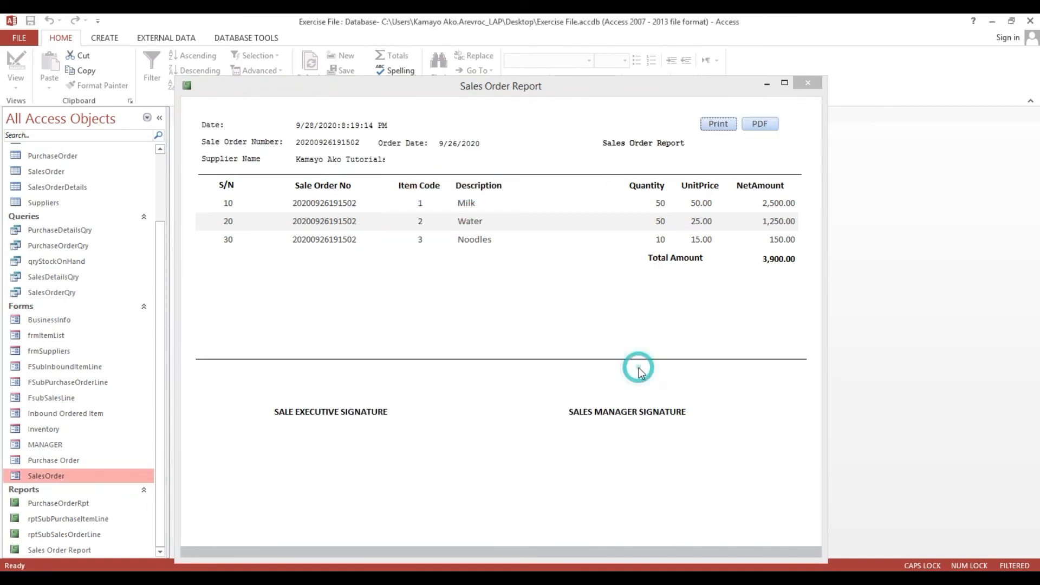
Step: Export the report with its PDF button, view the exported Desktop file in Adobe Acrobat at 100% zoom, and close it
left_click(761, 125)
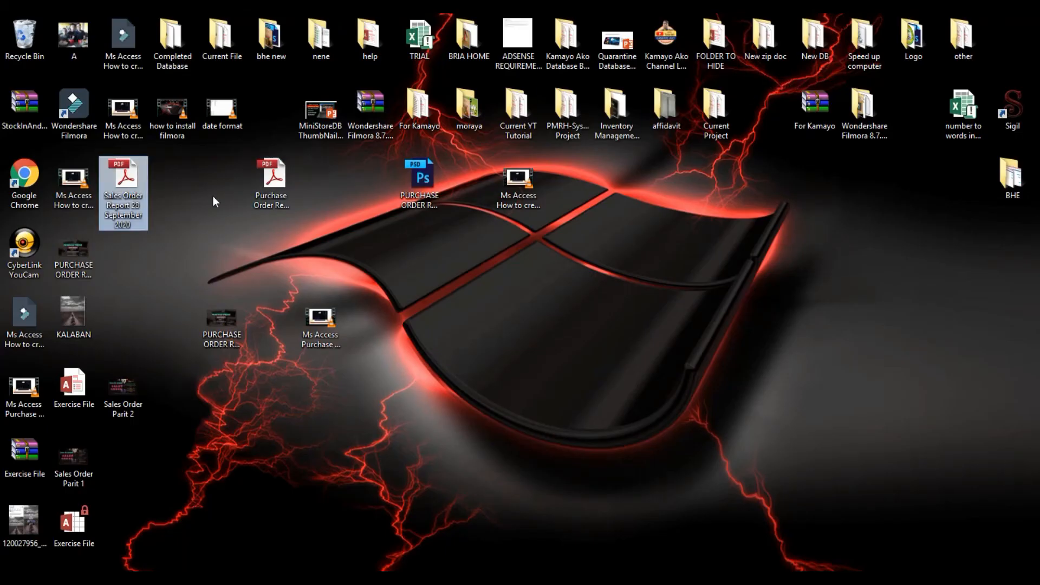
double_click(122, 187)
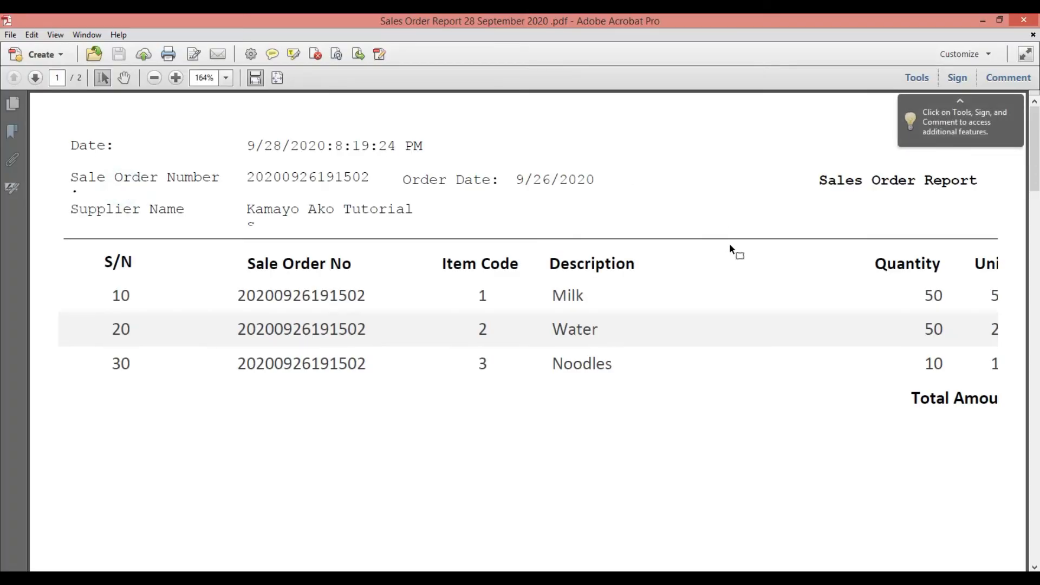
left_click(226, 77)
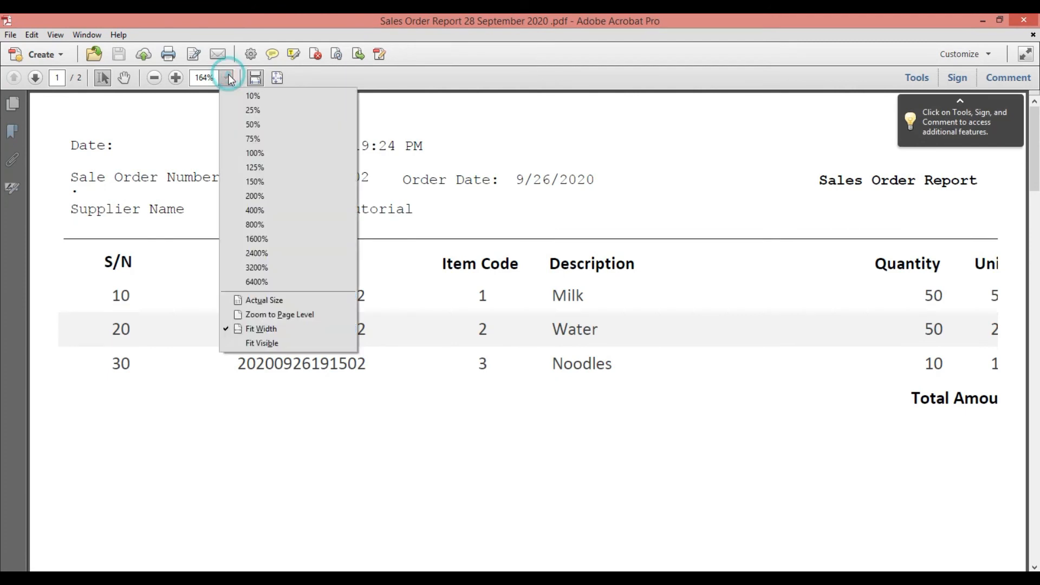
left_click(258, 154)
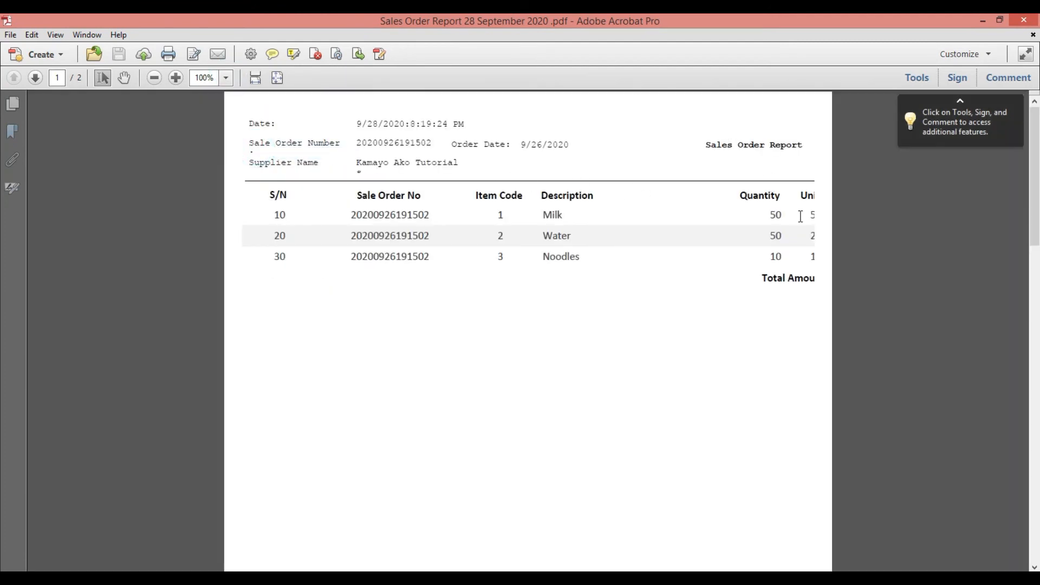
left_click(1036, 18)
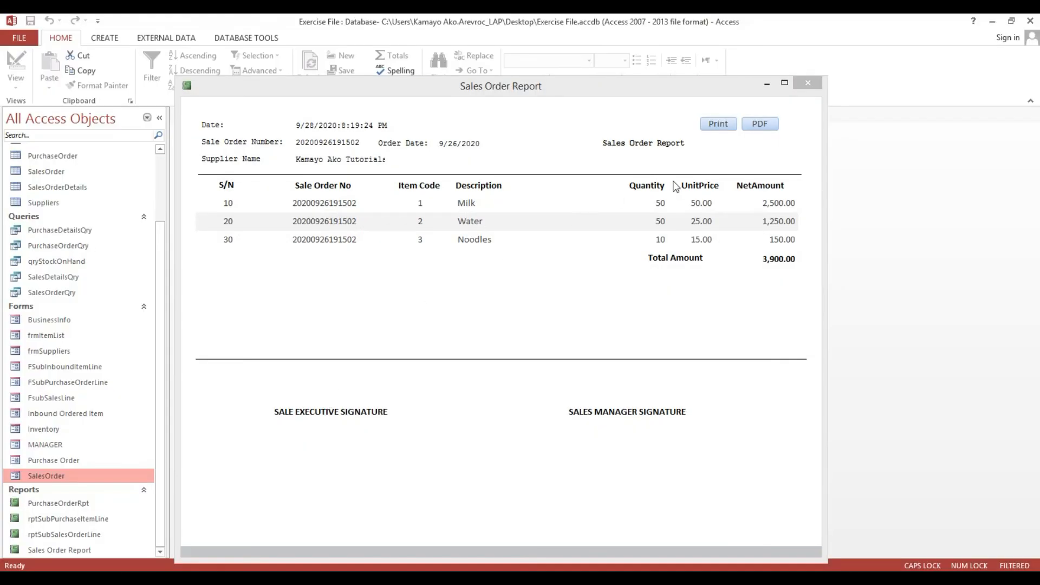
Step: Close the Sales Order Report and the SalesOrder form in Access
left_click(775, 121)
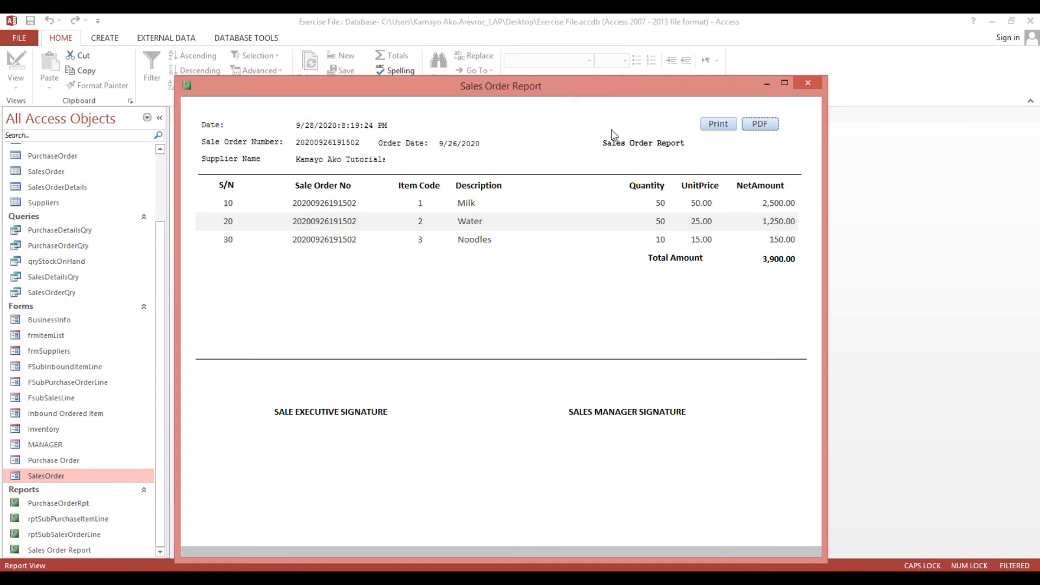
left_click(807, 82)
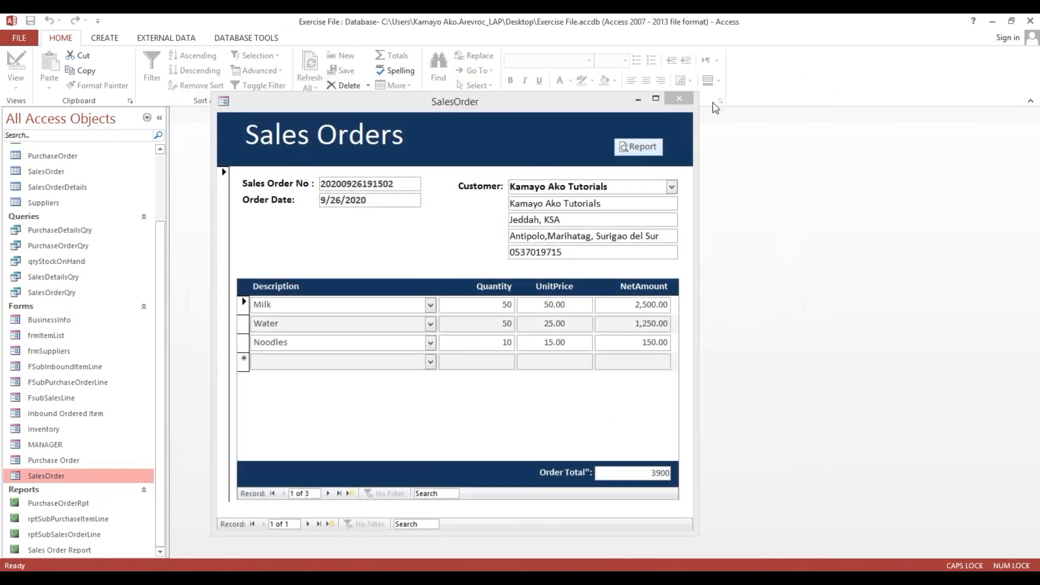
left_click(680, 98)
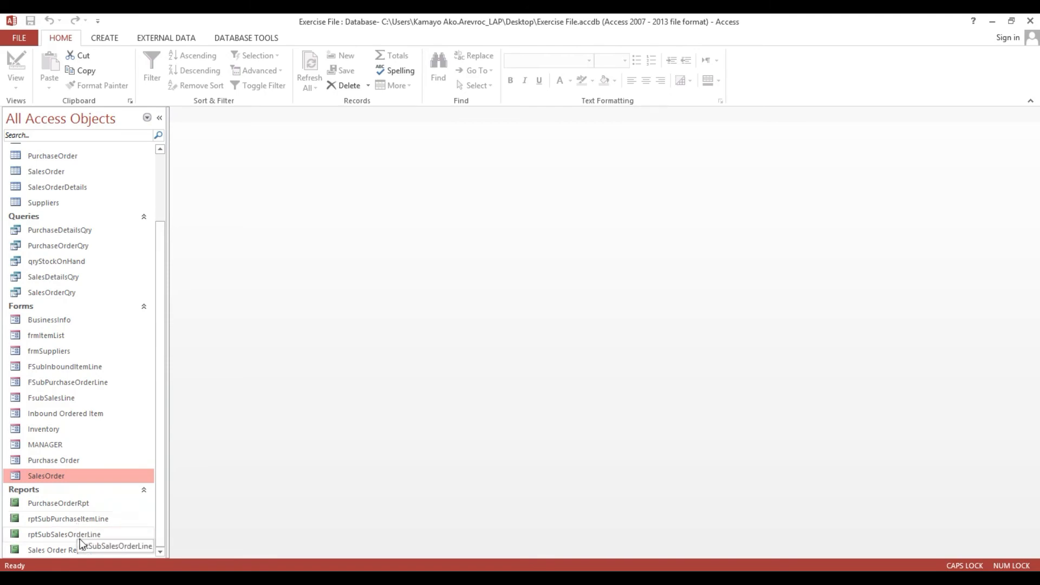
Step: Open the Sales Order Report in Design View and bring up its page setup from the report's error indicator
left_click(52, 551)
right_click(52, 550)
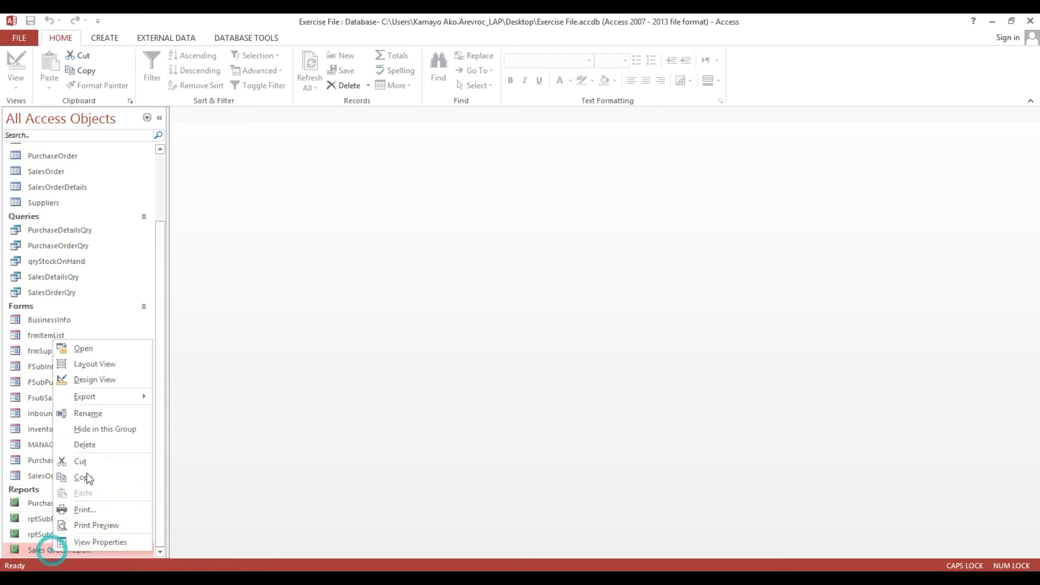
left_click(85, 383)
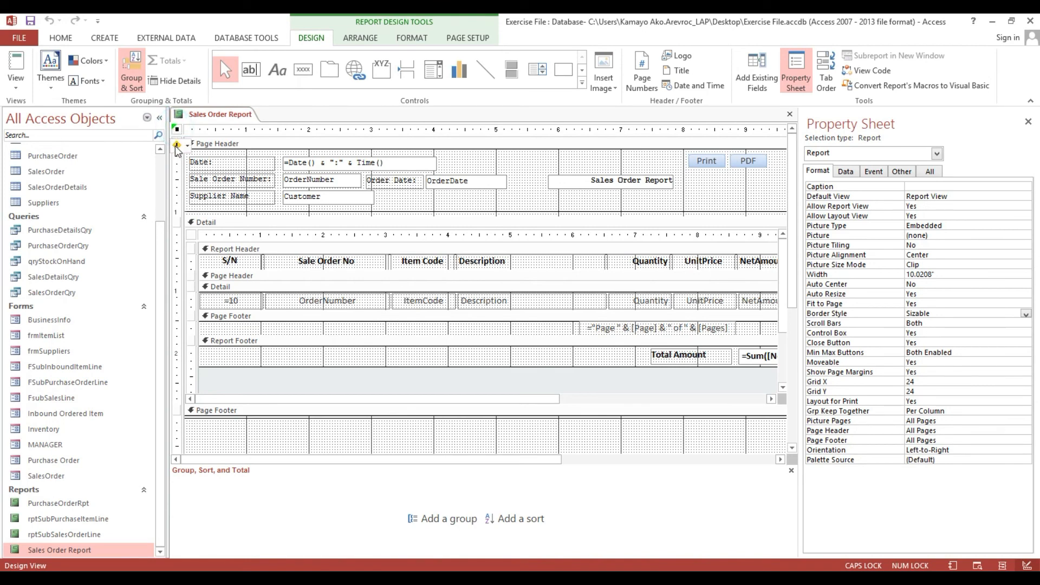
left_click(178, 146)
left_click(219, 197)
left_click(508, 140)
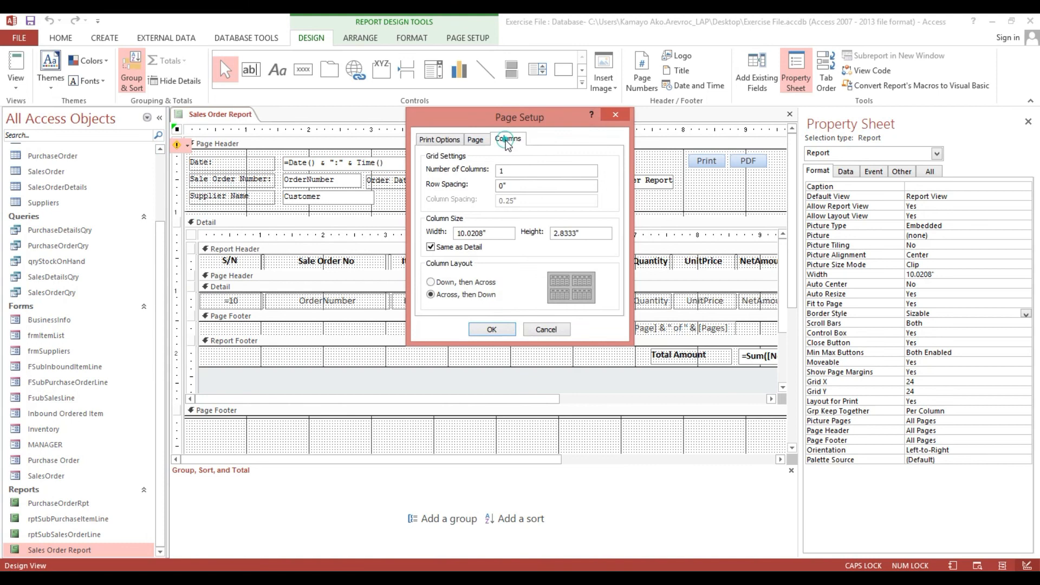
Step: Set the report's page orientation to Landscape and its paper size to A4
left_click(475, 139)
left_click(567, 170)
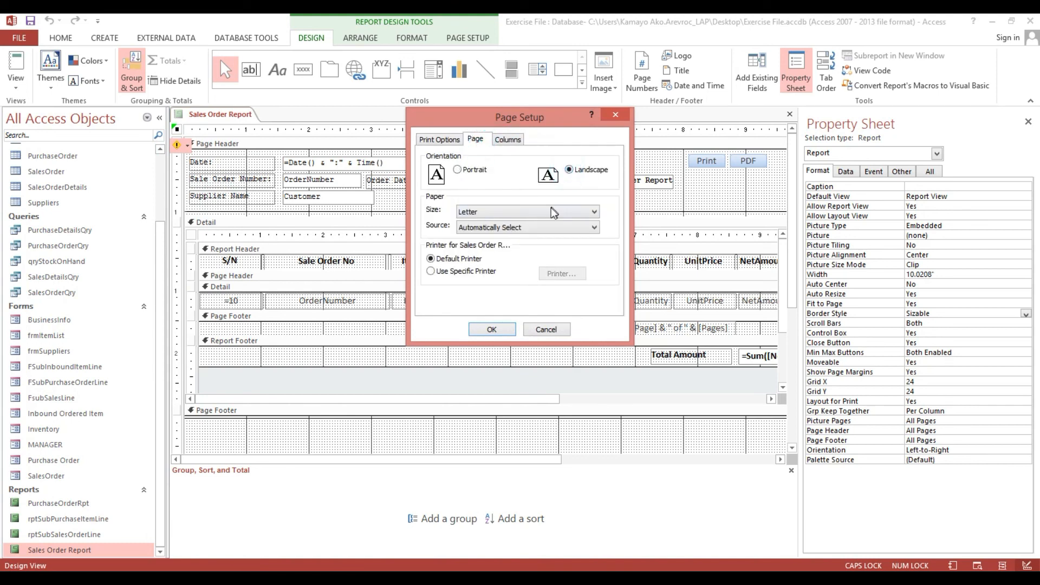
left_click(547, 211)
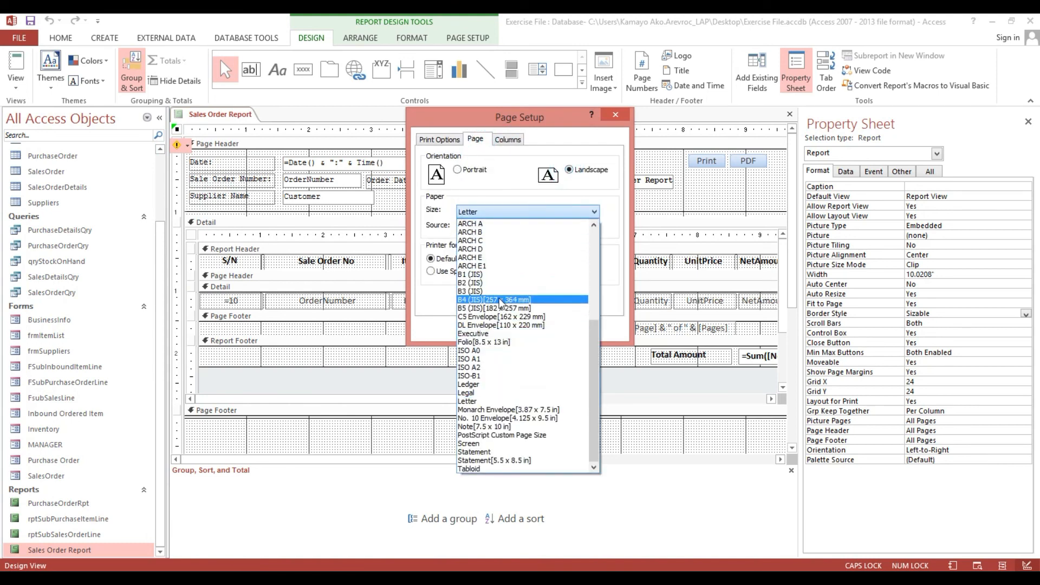
scroll(492, 254, "up", 3)
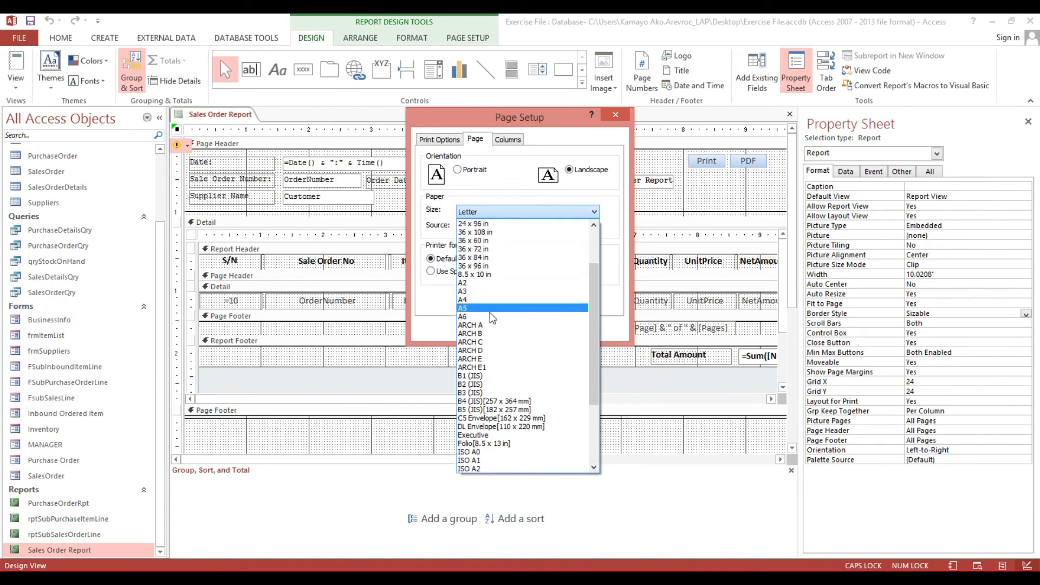
left_click(490, 299)
left_click(490, 331)
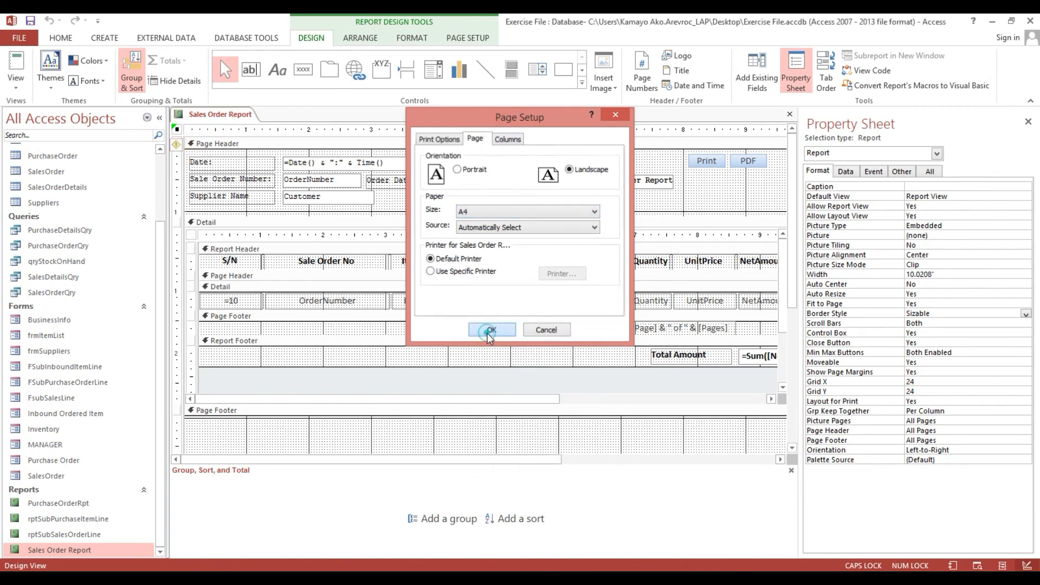
Step: Save and close the Sales Order Report, delete its earlier exported PDF from the Desktop, and return to Access
left_click(790, 115)
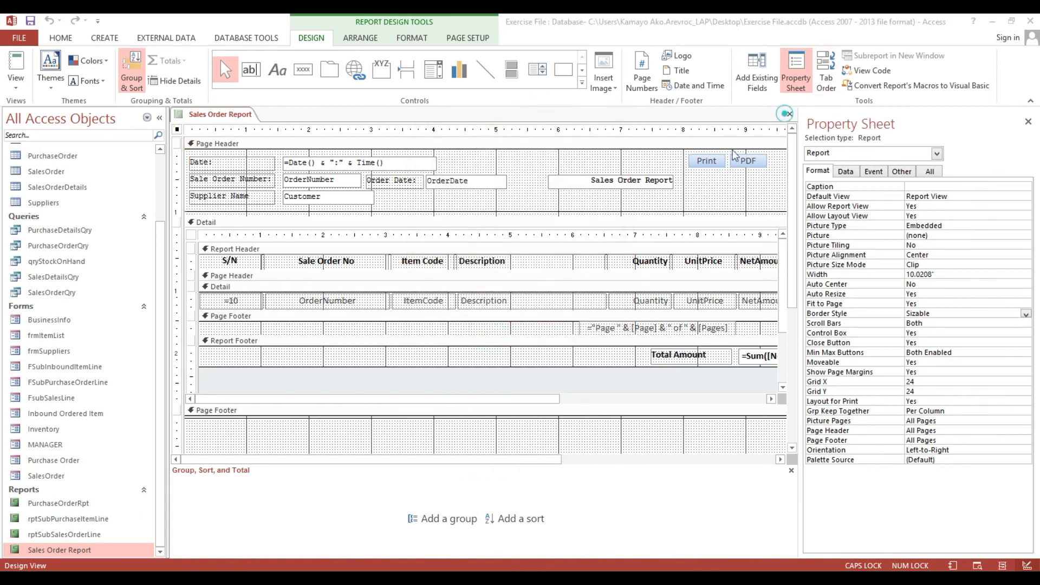
left_click(472, 337)
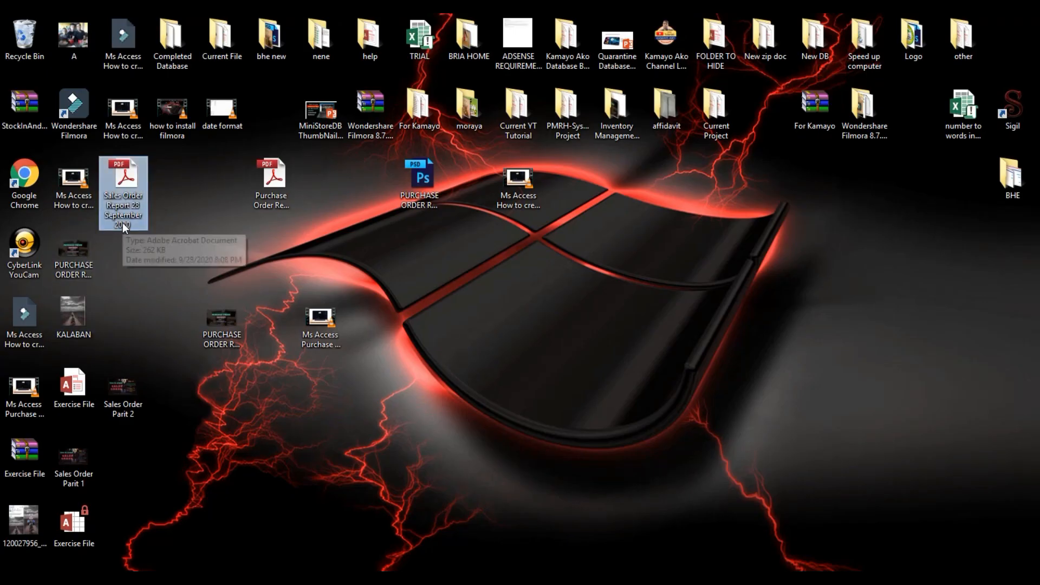
key("Delete")
left_click(216, 580)
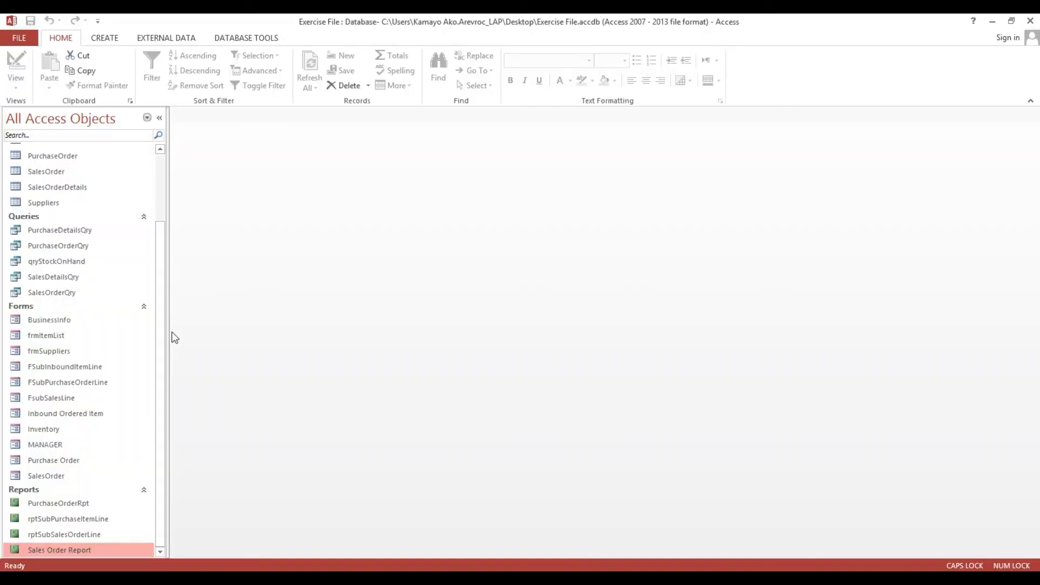
Step: Open the Sales Order Report from the SalesOrder form, move its window up, and check the net amounts and total amount
double_click(56, 477)
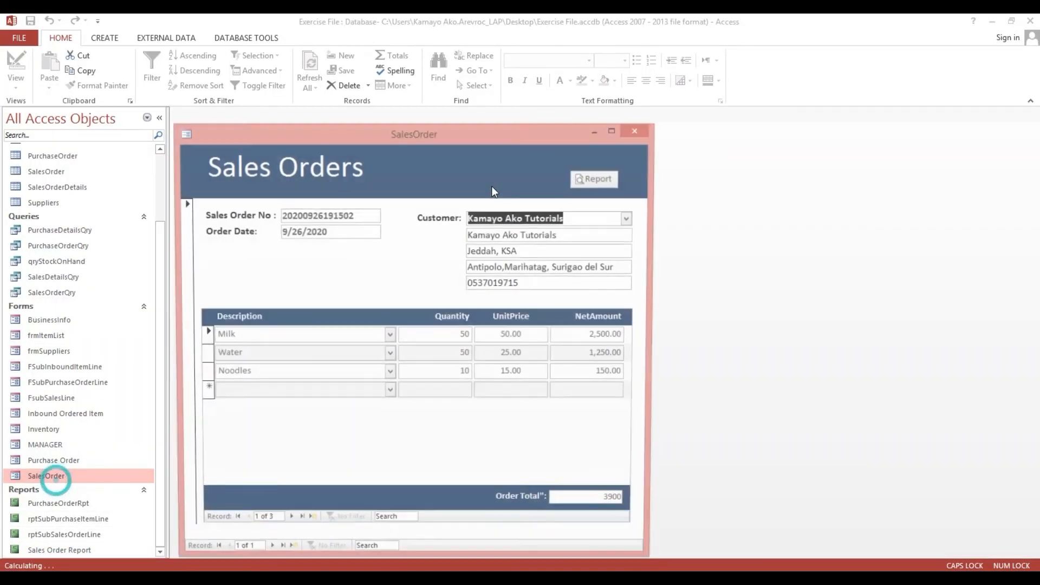
left_click(597, 179)
left_click_drag(574, 133, 579, 58)
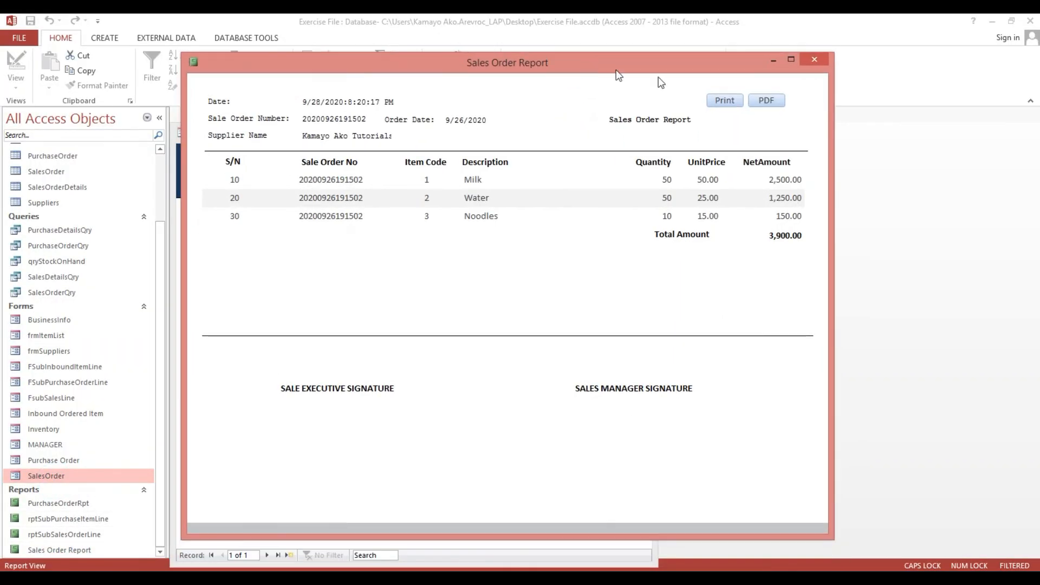
left_click(760, 179)
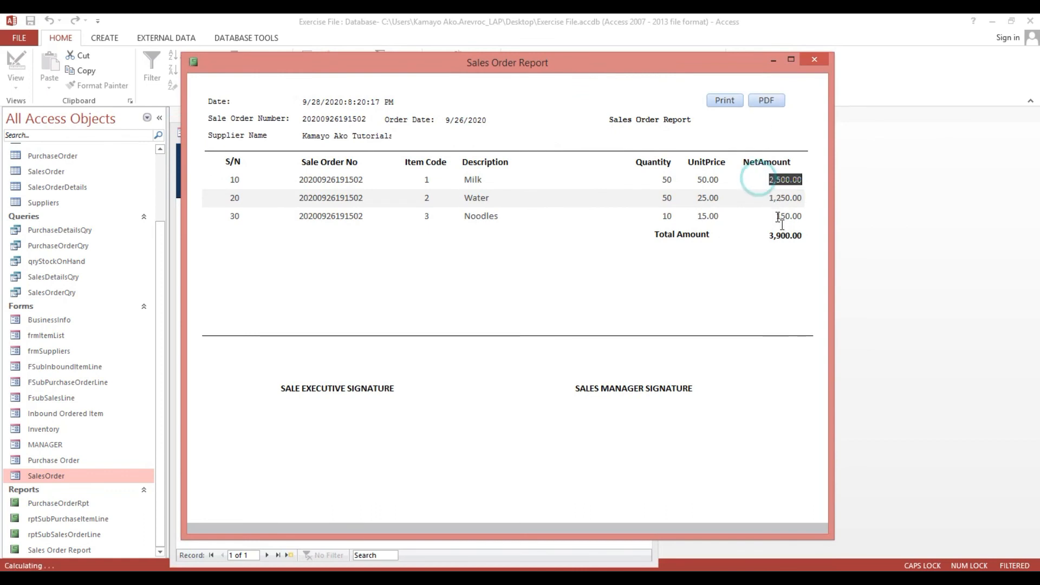
left_click(664, 237)
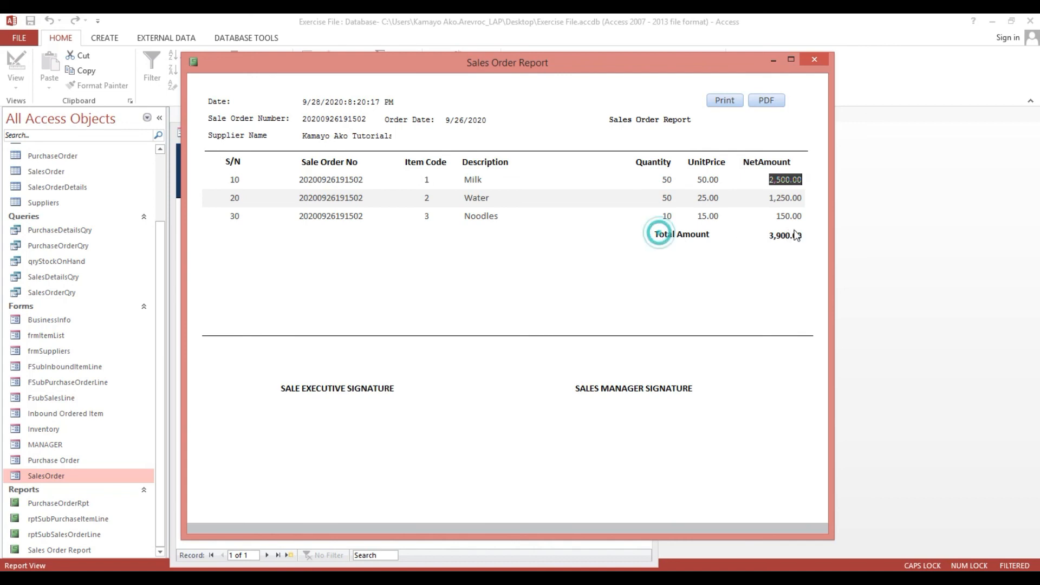
left_click(557, 196)
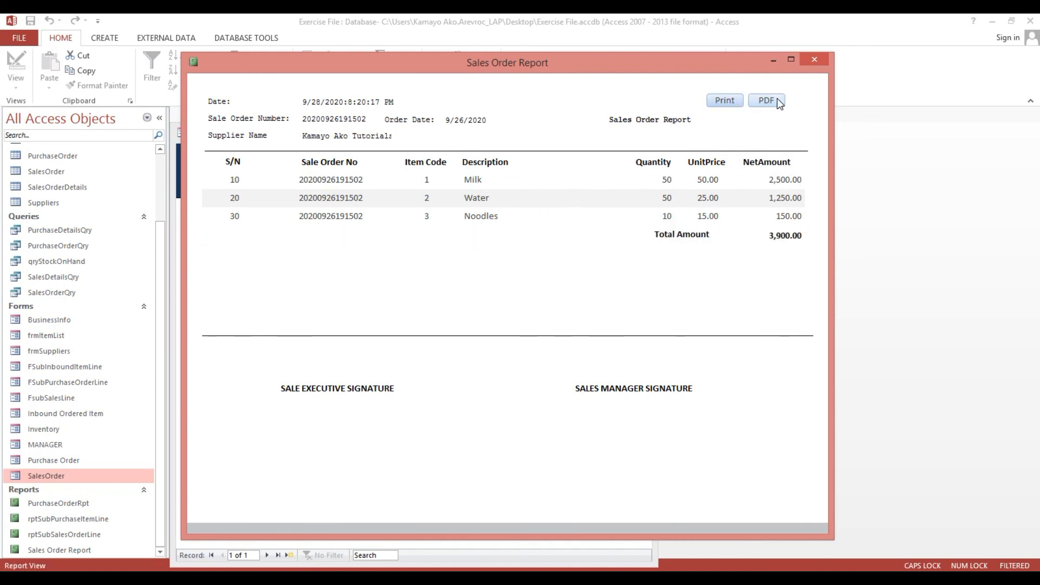
Step: Export the Sales Order Report as a PDF and open the exported Desktop file in Adobe Acrobat
left_click(766, 100)
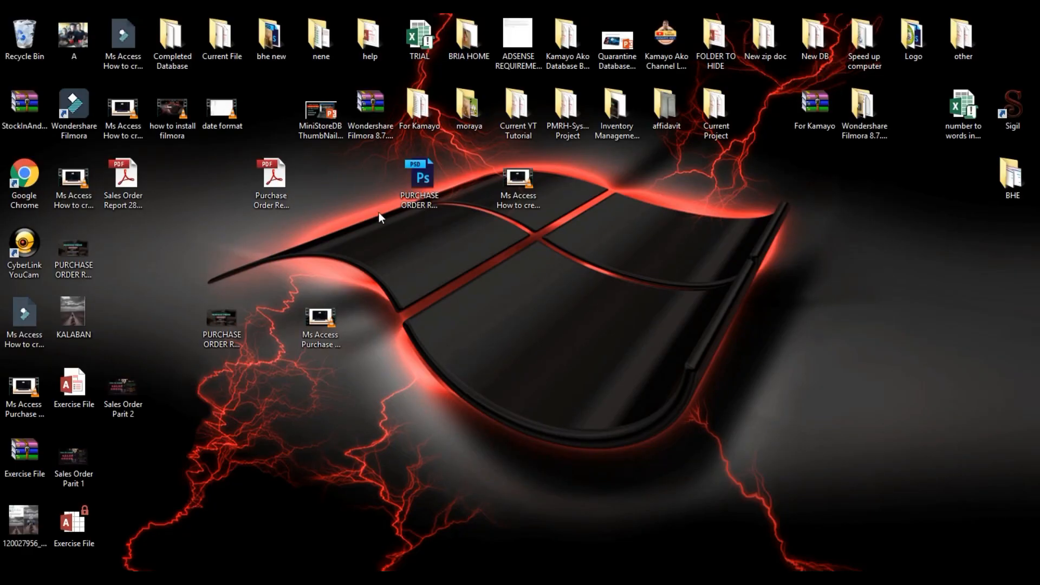
double_click(141, 202)
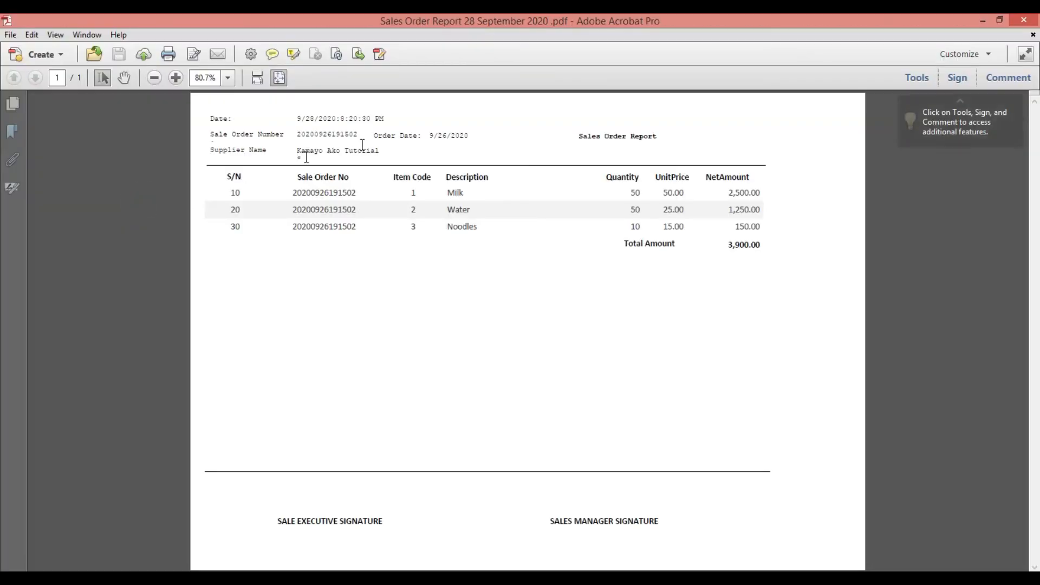